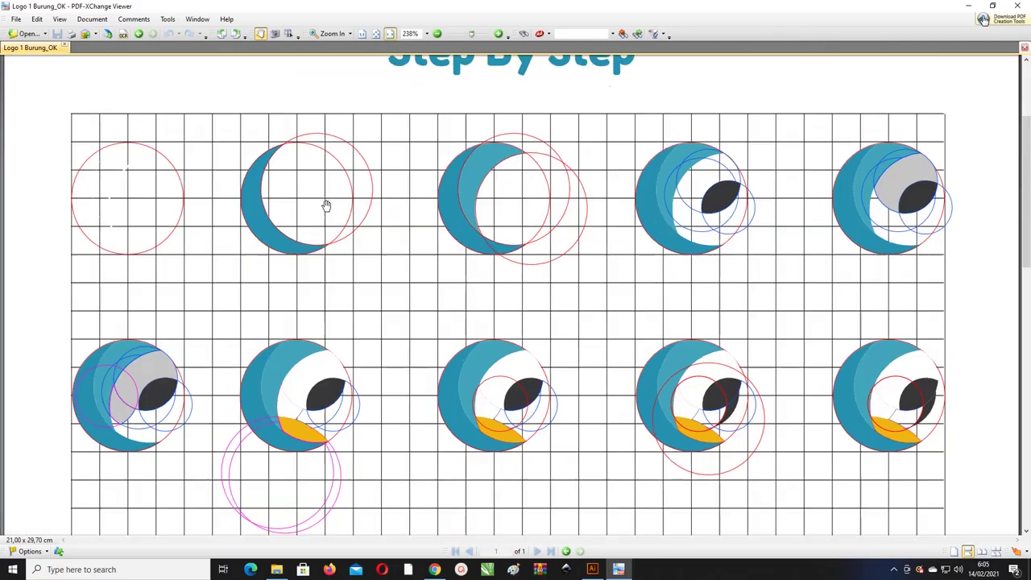
Step: Scroll through the later rows of the Logo 1 Burung_OK construction sheet
scroll(228, 209, "down", 1)
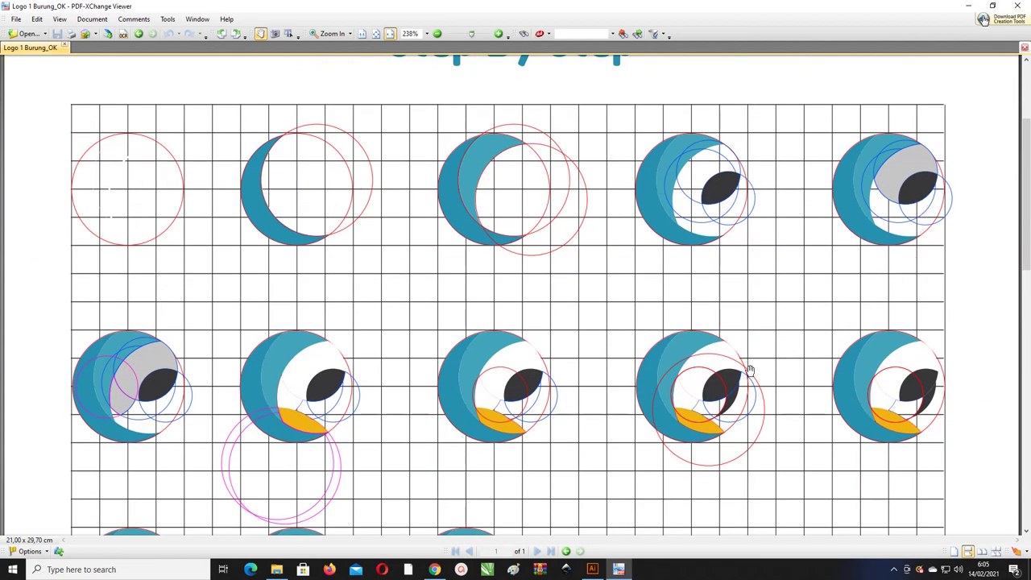
scroll(442, 300, "down", 2)
scroll(442, 304, "down", 3)
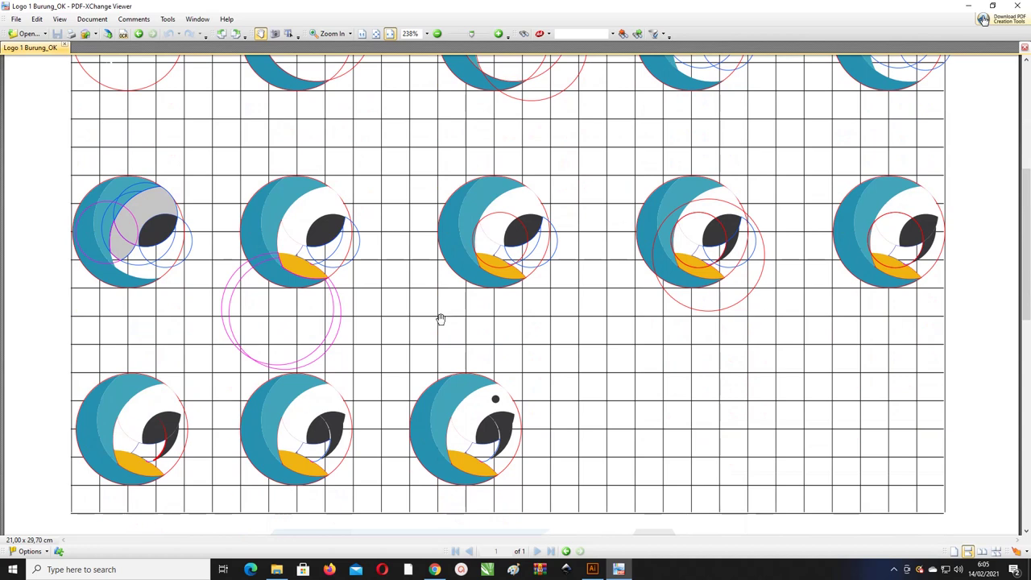
scroll(486, 370, "down", 2)
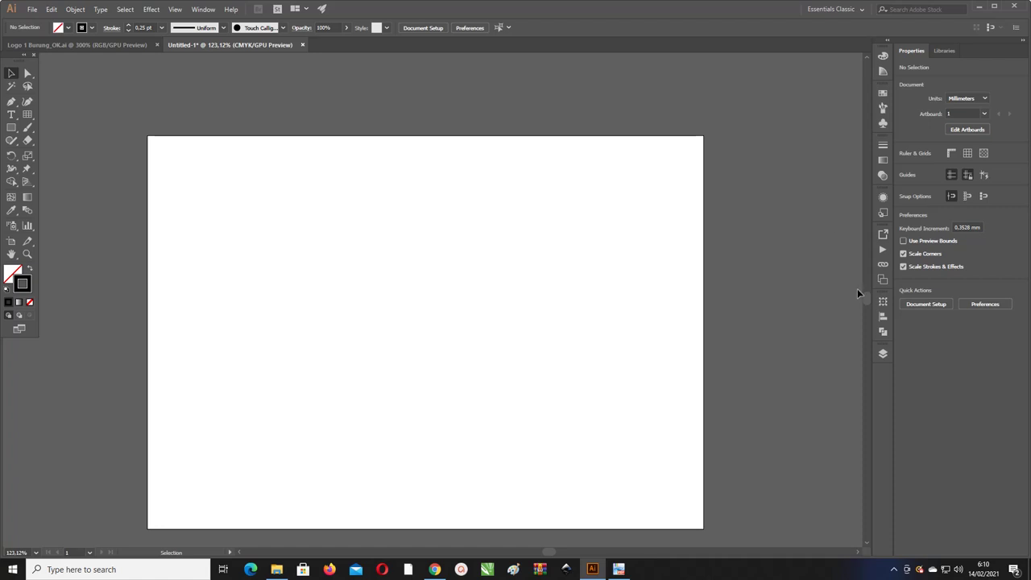
Step: Confirm the artboard is A4 landscape 297 × 210 mm and bring up the Line Segment tool flyout
left_click_drag(867, 300, 866, 304)
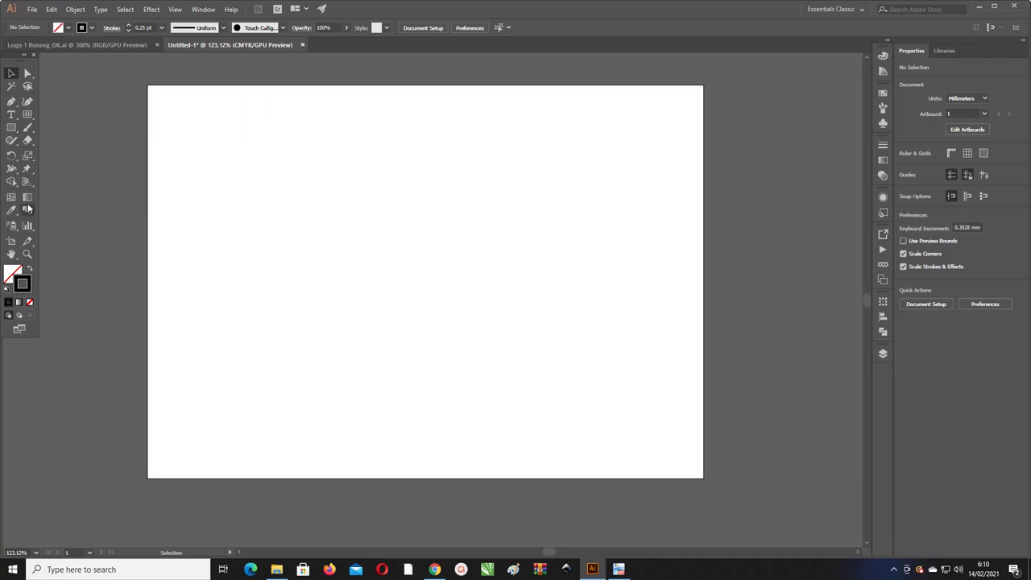
left_click(12, 242)
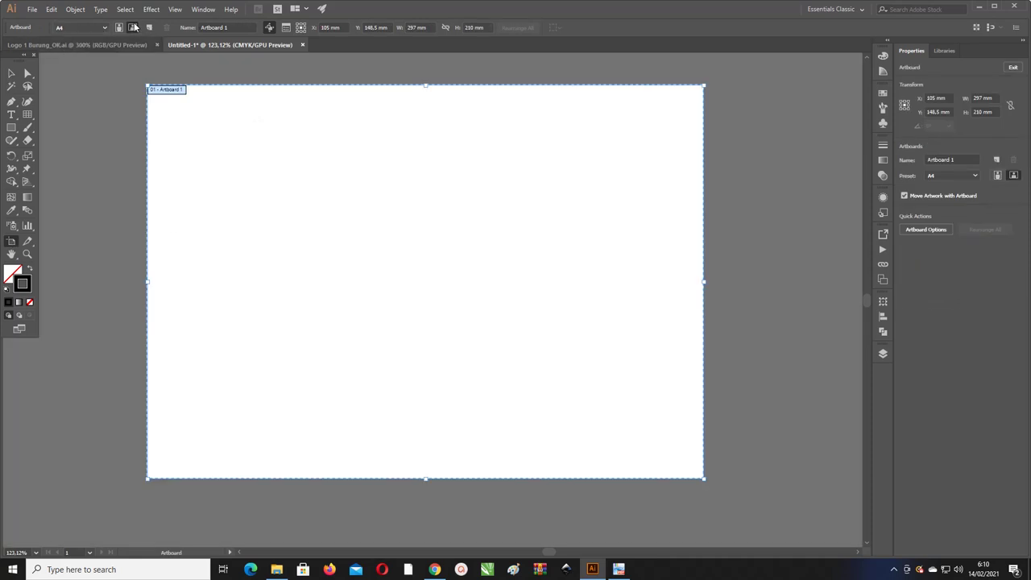
left_click(27, 115)
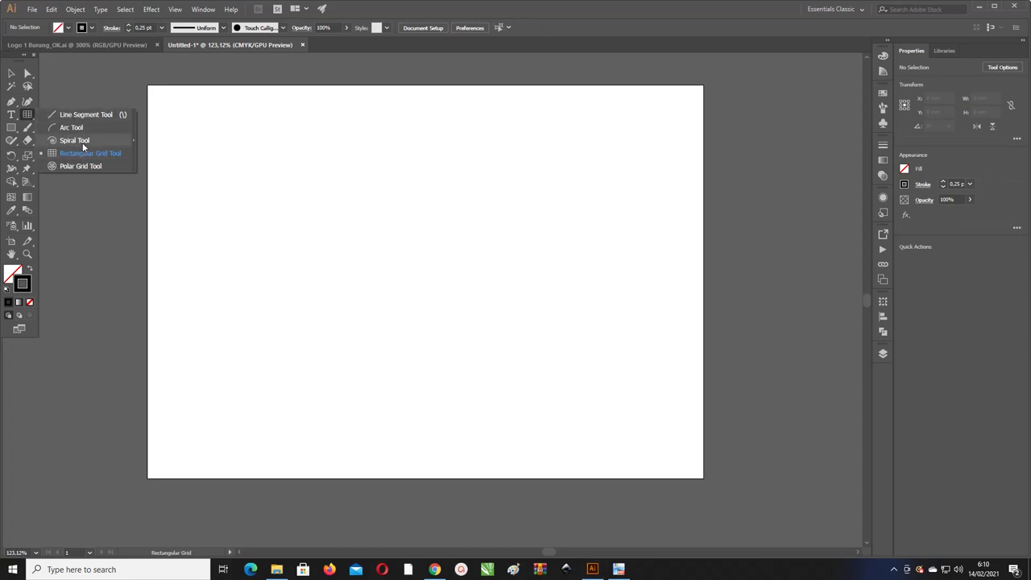
Step: Create a rectangular grid with 10 horizontal and 10 vertical dividers
left_click(85, 154)
left_click(382, 236)
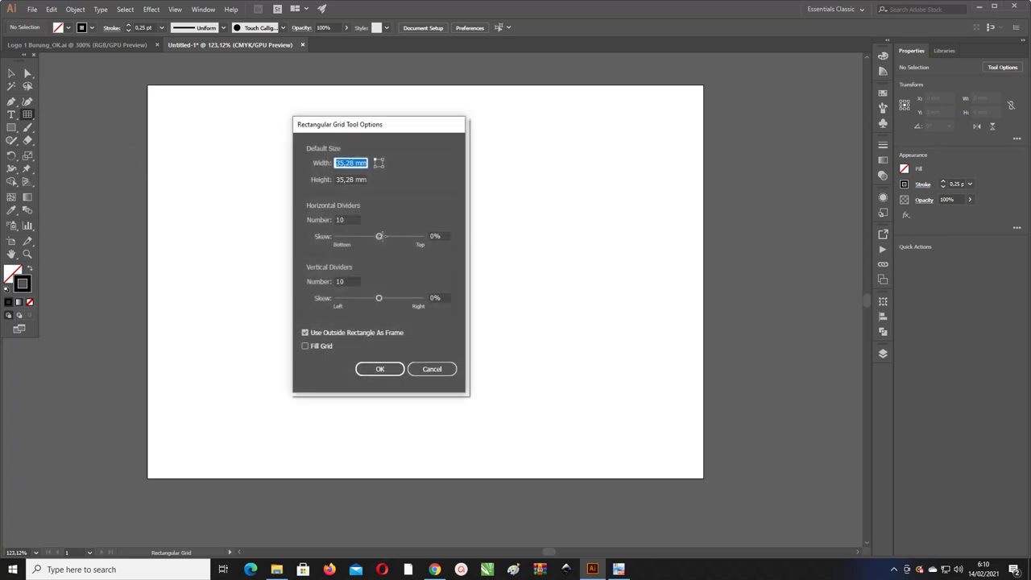
left_click(350, 220)
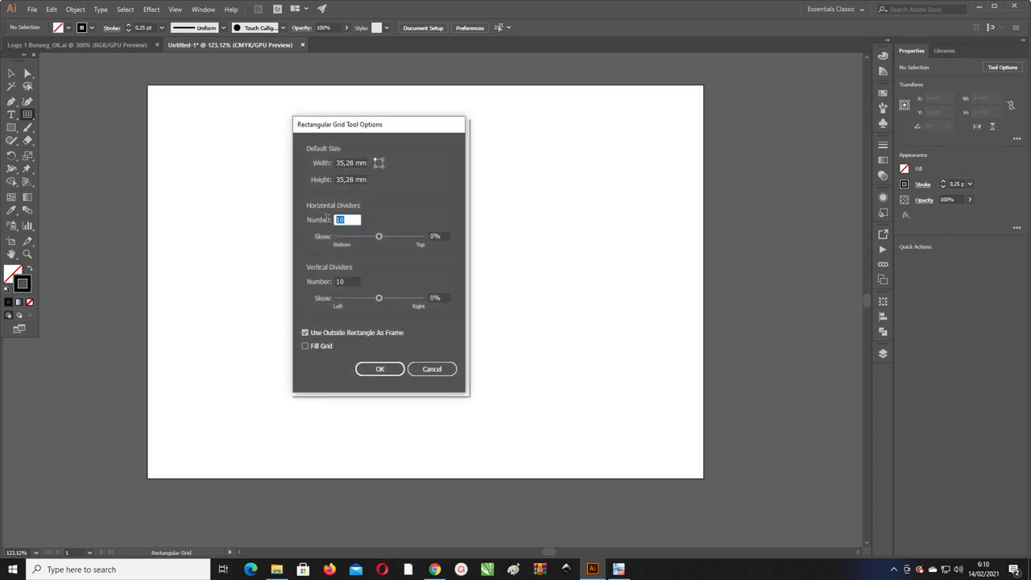
left_click(350, 280)
left_click_drag(349, 281, 326, 281)
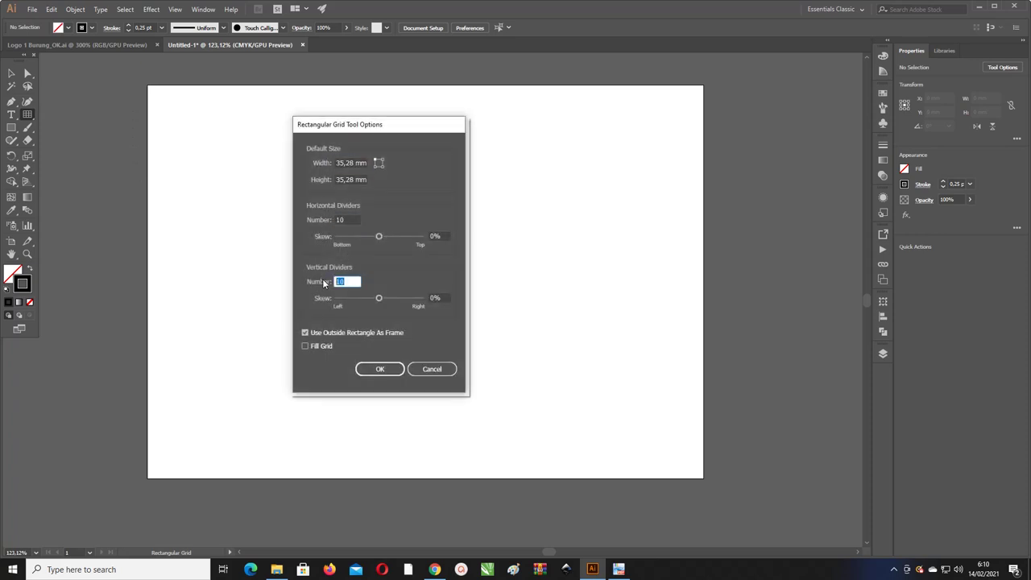
left_click_drag(343, 220, 325, 216)
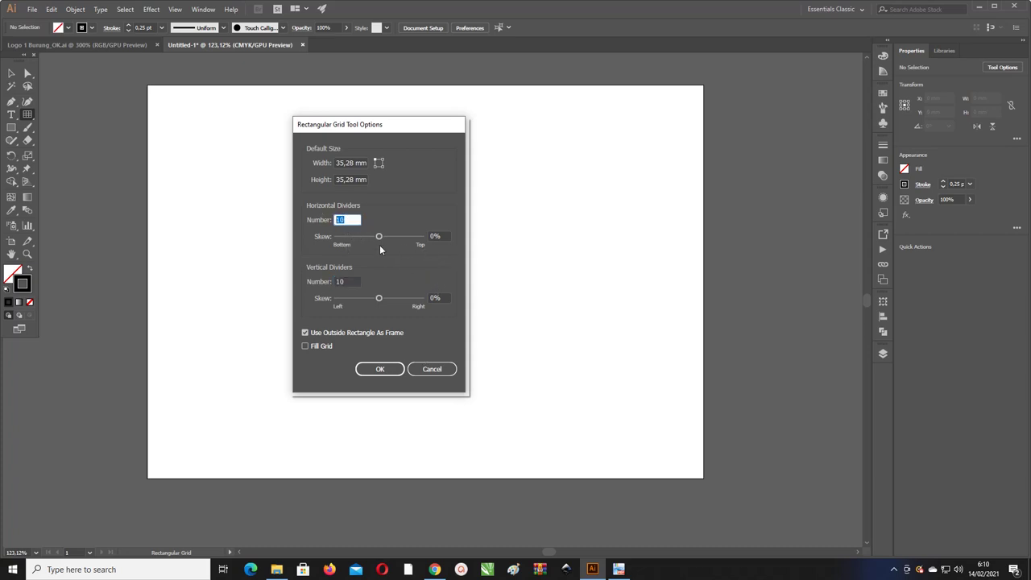
left_click(381, 369)
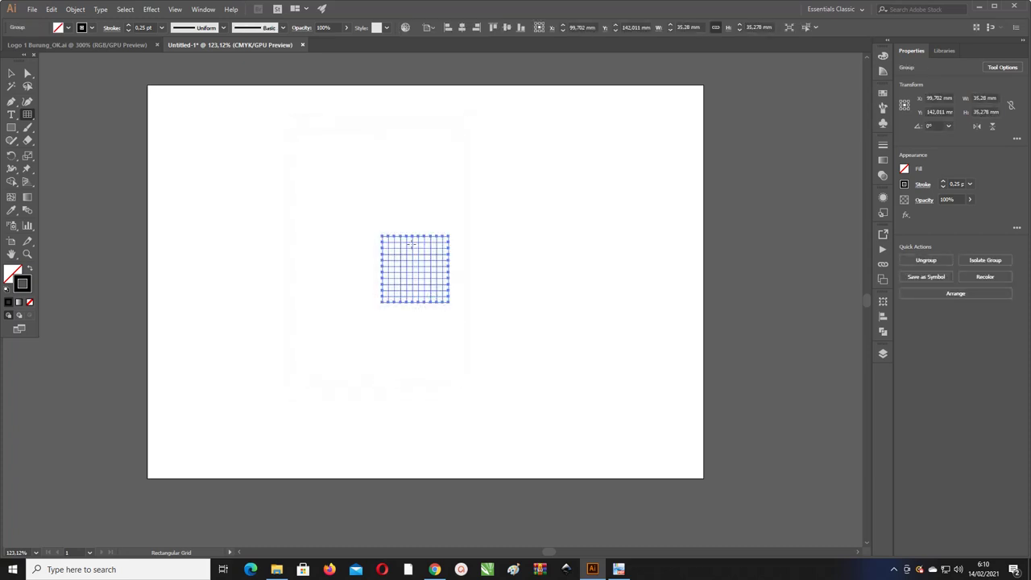
Step: Scale the grid to about 210 mm square, matching the artboard height
left_click(6, 73)
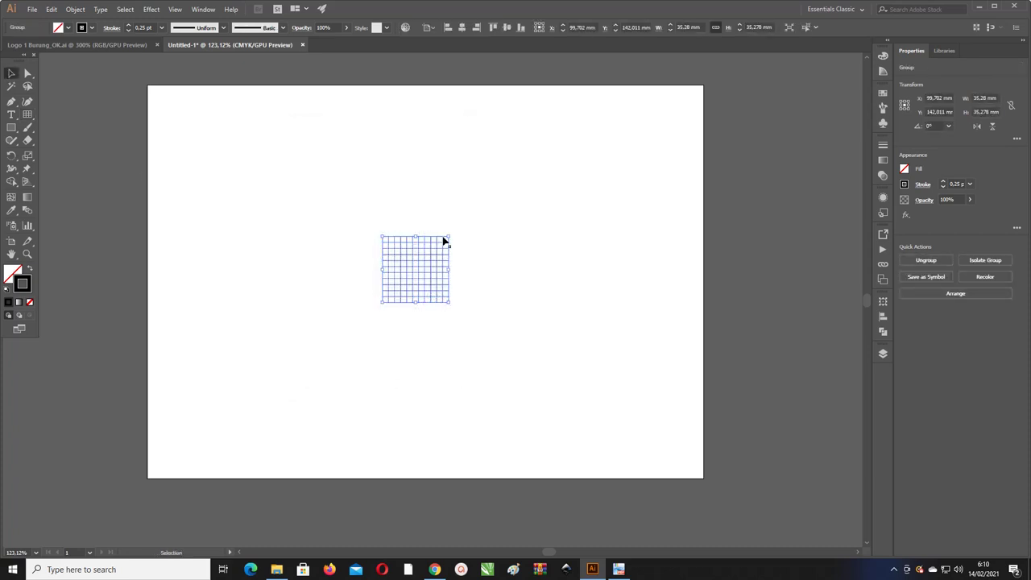
mouse_move(449, 235)
left_mouse_down()
mouse_move(617, 115)
mouse_move(675, 87)
left_mouse_up()
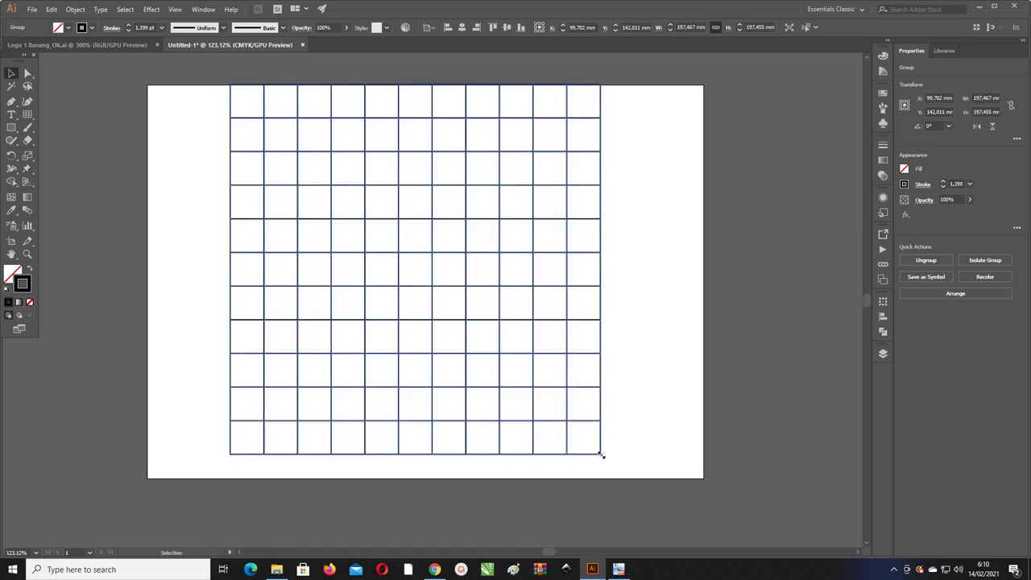
left_click_drag(601, 455, 624, 478)
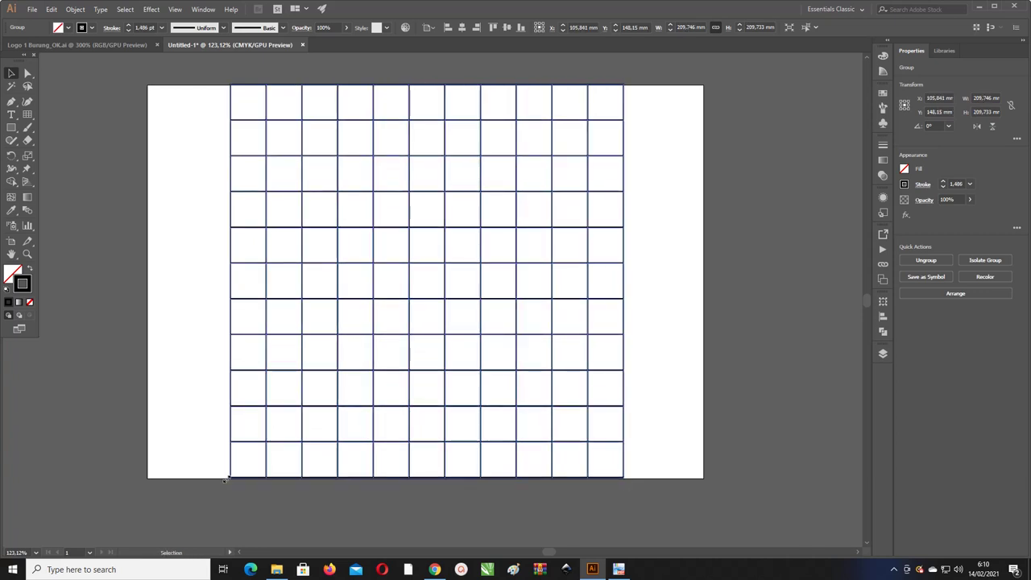
left_click_drag(226, 480, 228, 479)
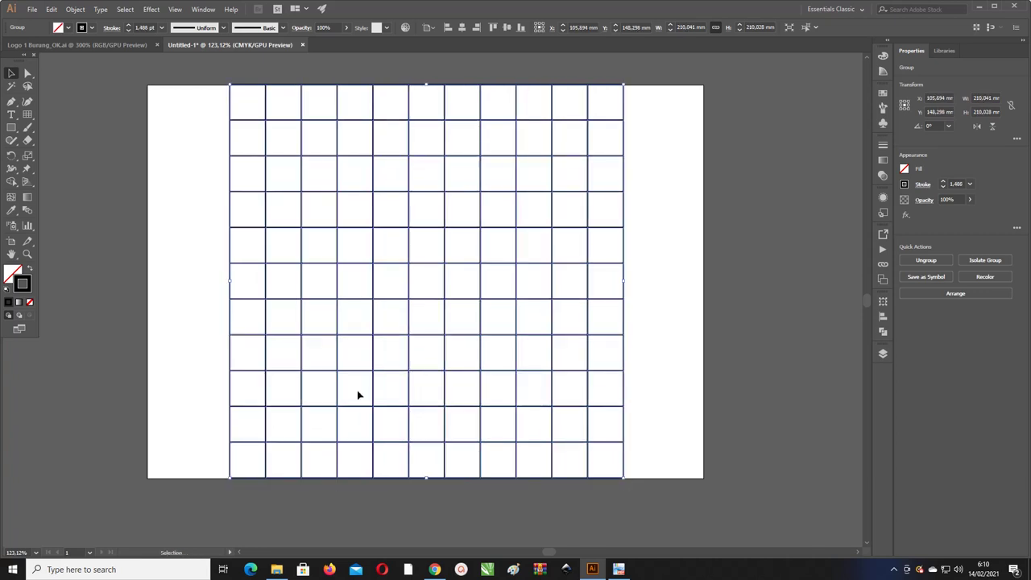
Step: Ungroup the grid and convert its lines into guides
right_click(278, 126)
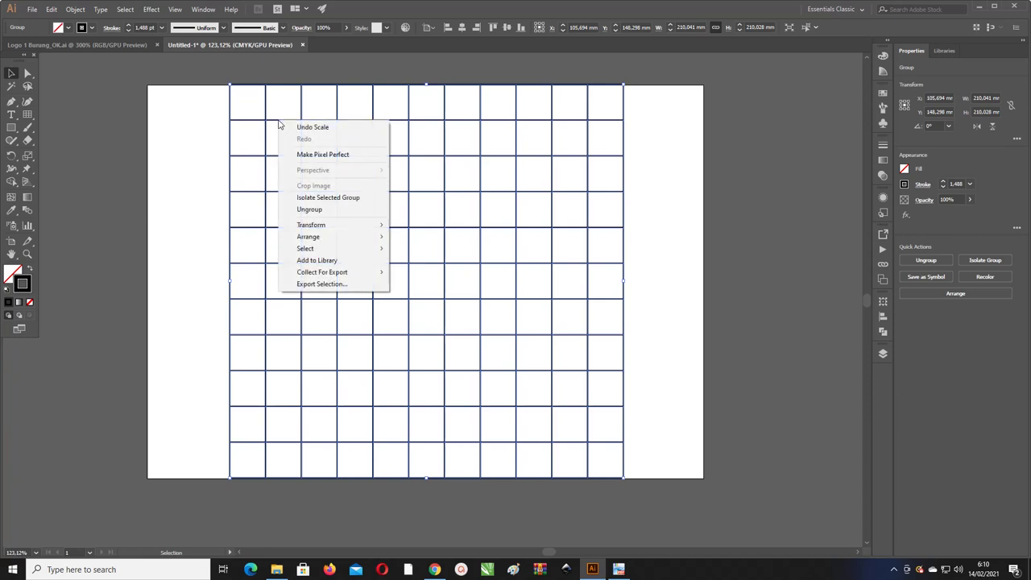
left_click(295, 211)
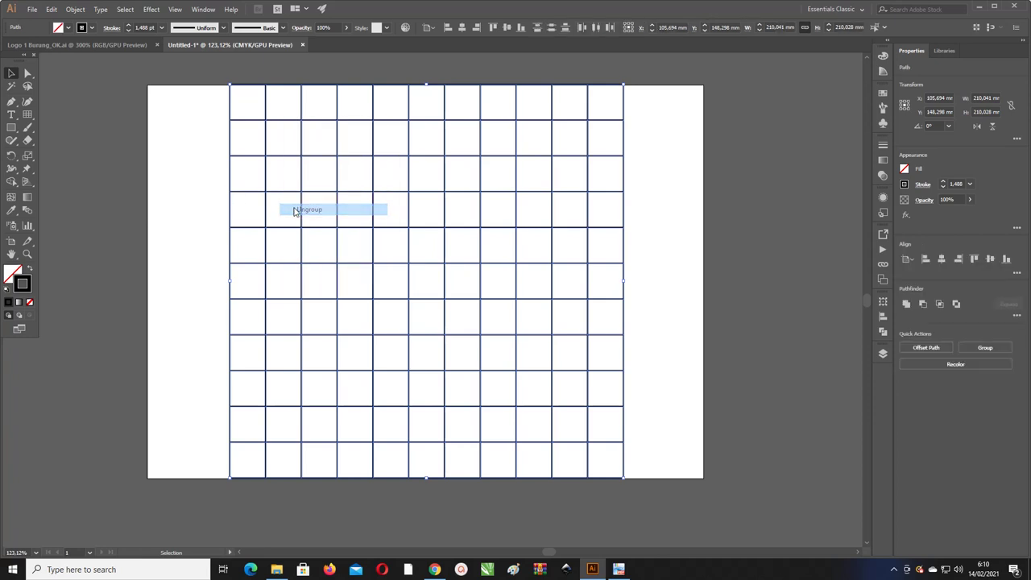
right_click(240, 113)
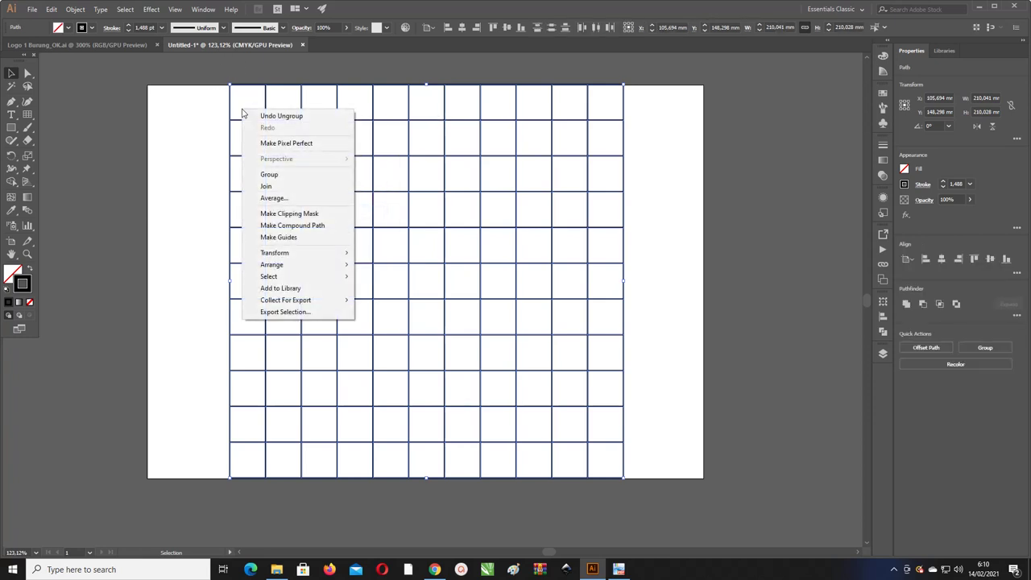
left_click(311, 241)
Step: Select all the guide lines and lock them with View > Guides > Lock Guides
left_click(691, 214)
key("z")
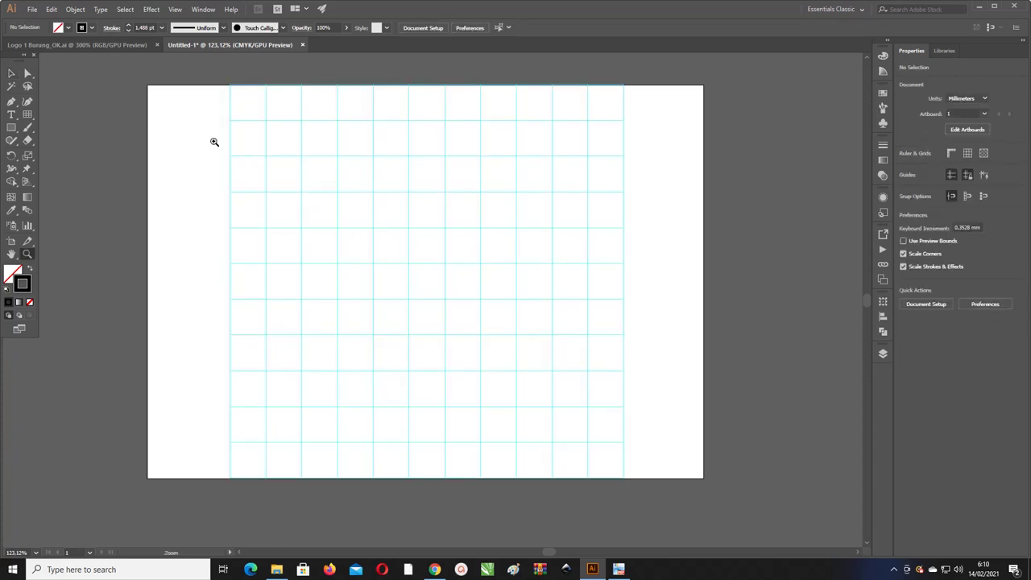
mouse_move(214, 142)
left_mouse_down()
mouse_move(430, 209)
mouse_move(217, 155)
left_mouse_up()
mouse_move(493, 211)
left_mouse_down()
mouse_move(440, 212)
mouse_move(516, 252)
mouse_move(476, 224)
mouse_move(492, 228)
left_mouse_up()
key("v")
left_click(507, 213)
left_click(717, 215)
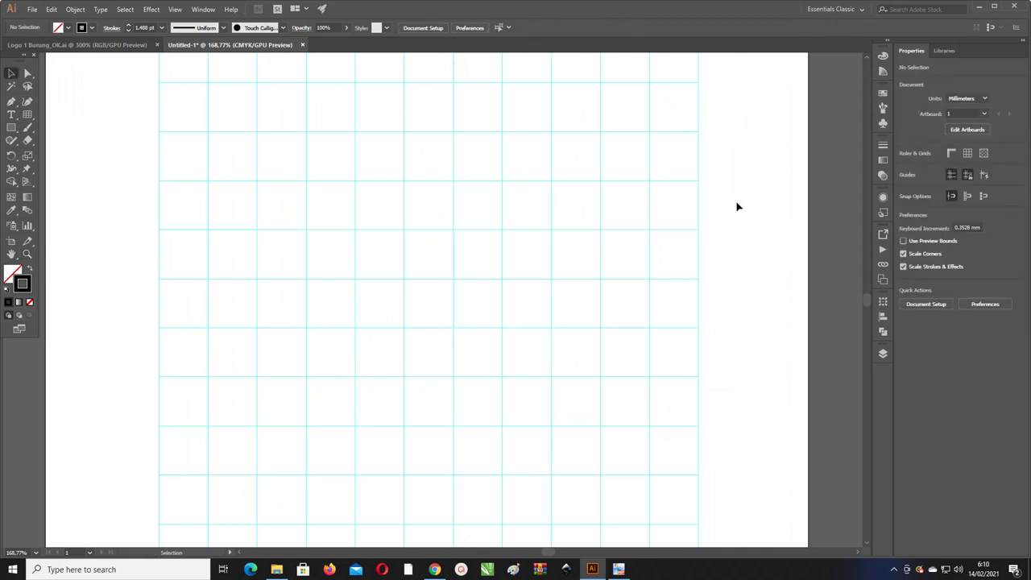
key("ctrl+minus")
key("ctrl+minus")
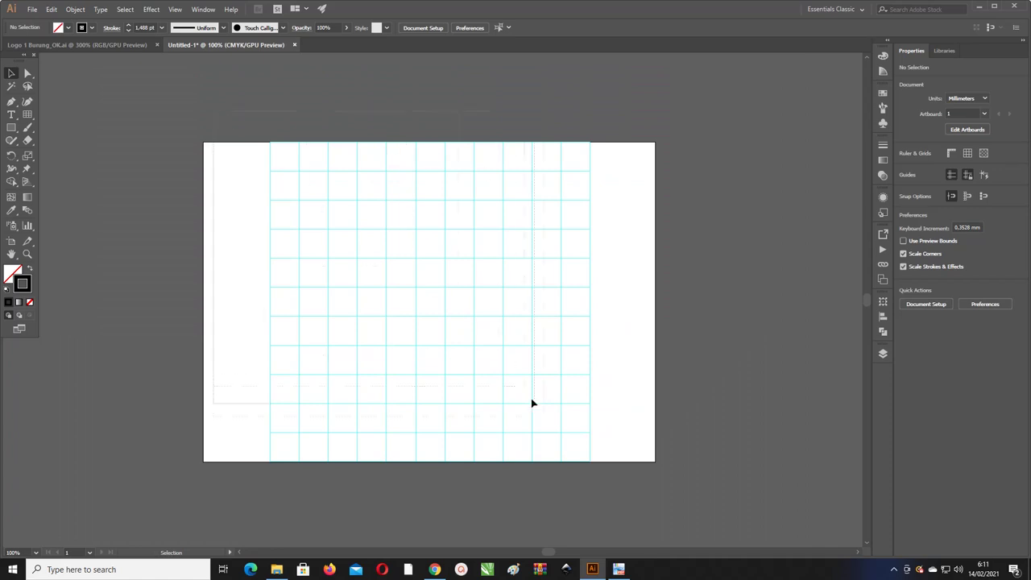
left_click_drag(214, 115, 604, 469)
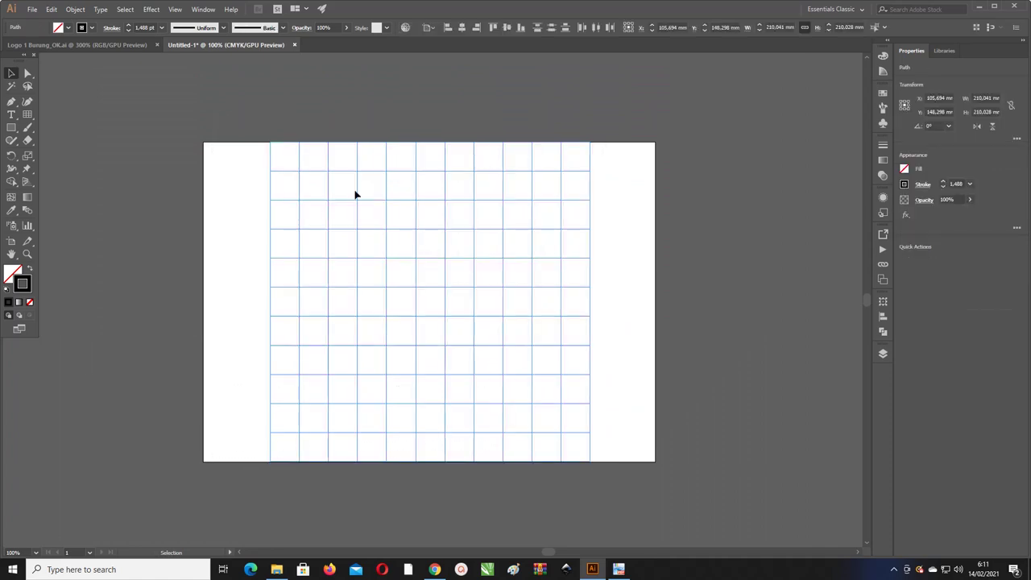
left_click(174, 10)
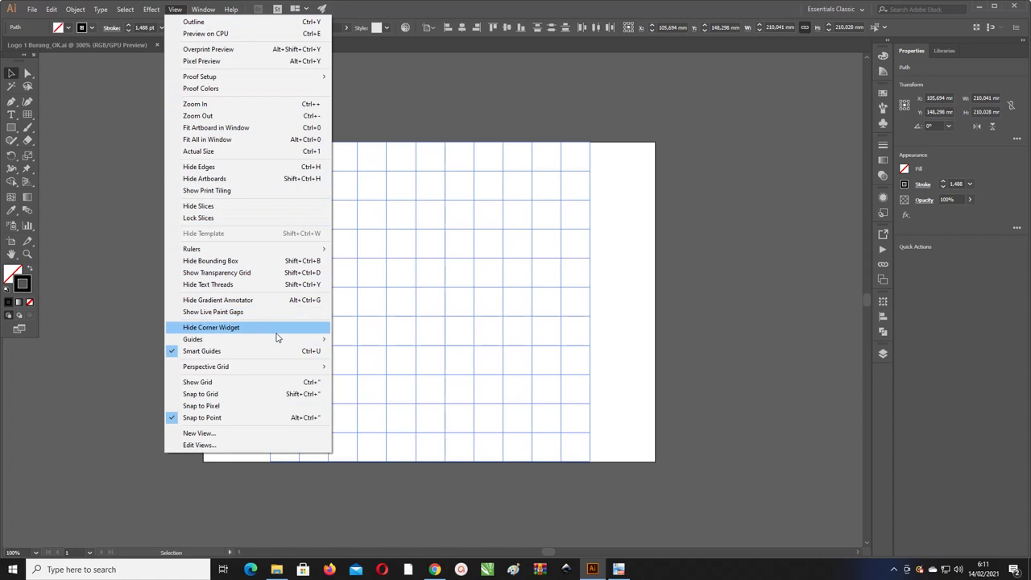
mouse_move(192, 339)
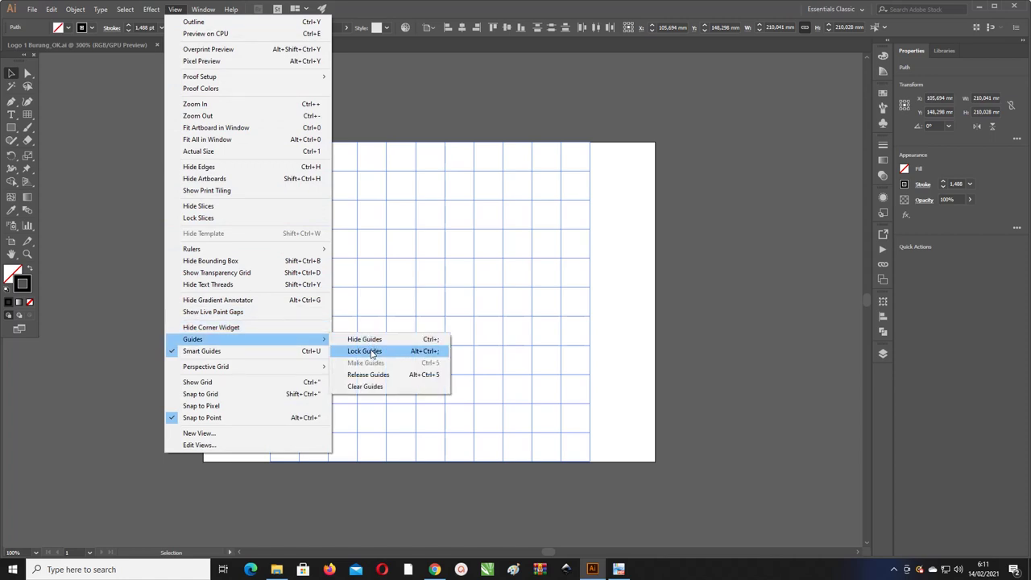
left_click(369, 351)
Step: Zoom and pan so the whole guide grid fits in view at about 150%
key("z")
mouse_move(323, 173)
left_mouse_down()
mouse_move(497, 255)
mouse_move(423, 241)
left_mouse_up()
key("v")
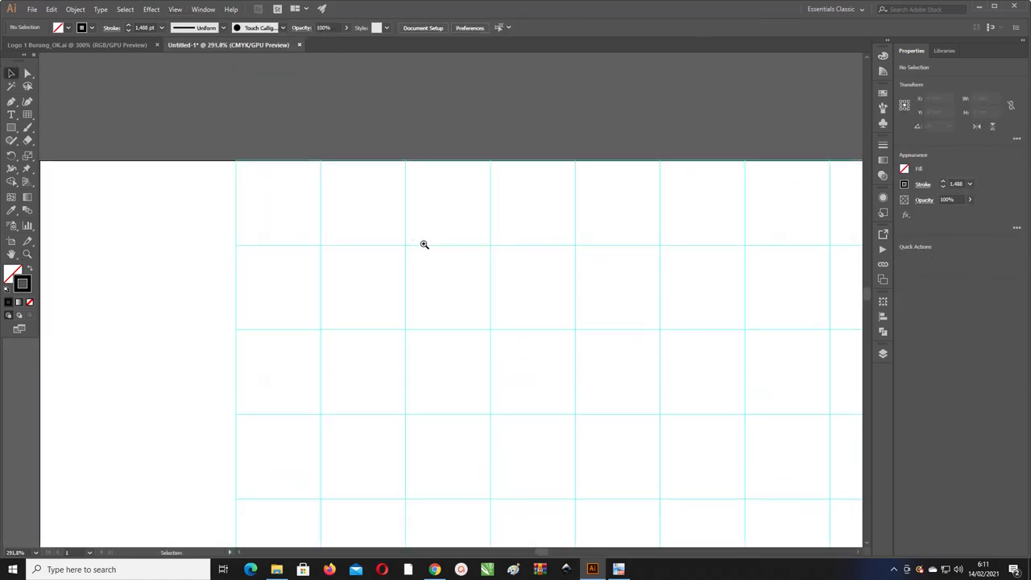
left_click_drag(362, 202, 483, 293)
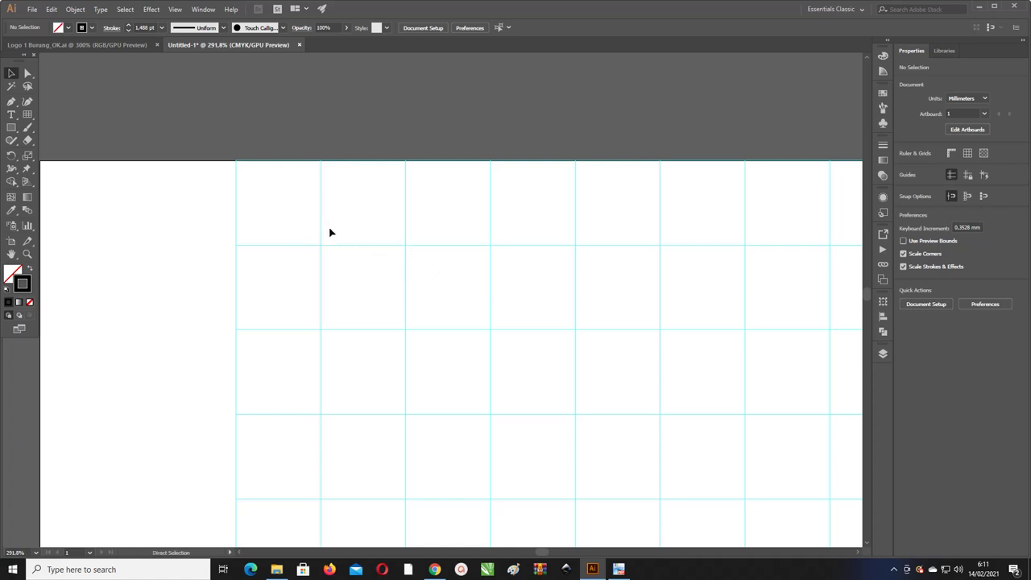
key("ctrl+minus")
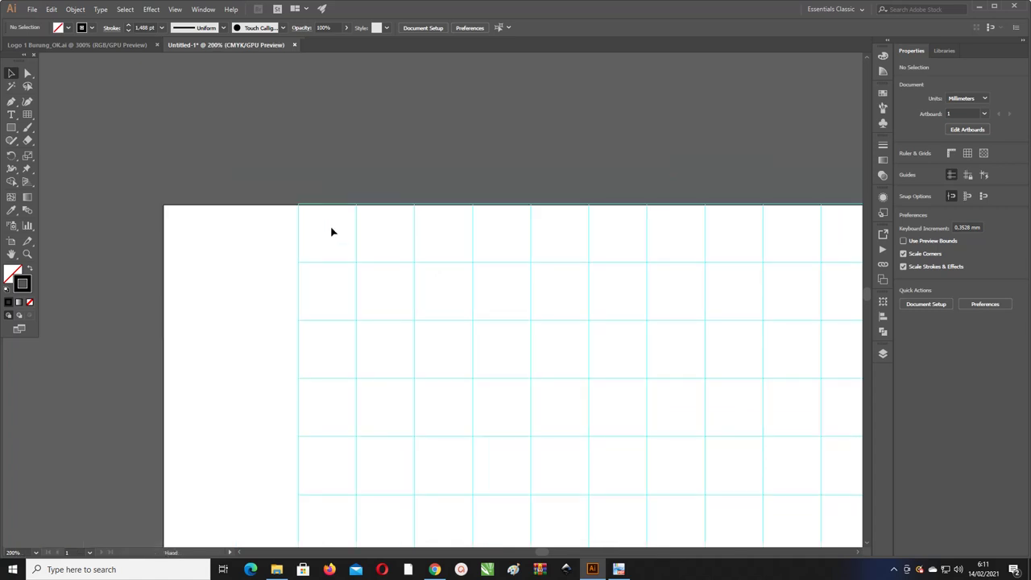
left_click_drag(330, 233, 261, 117)
key("ctrl+minus")
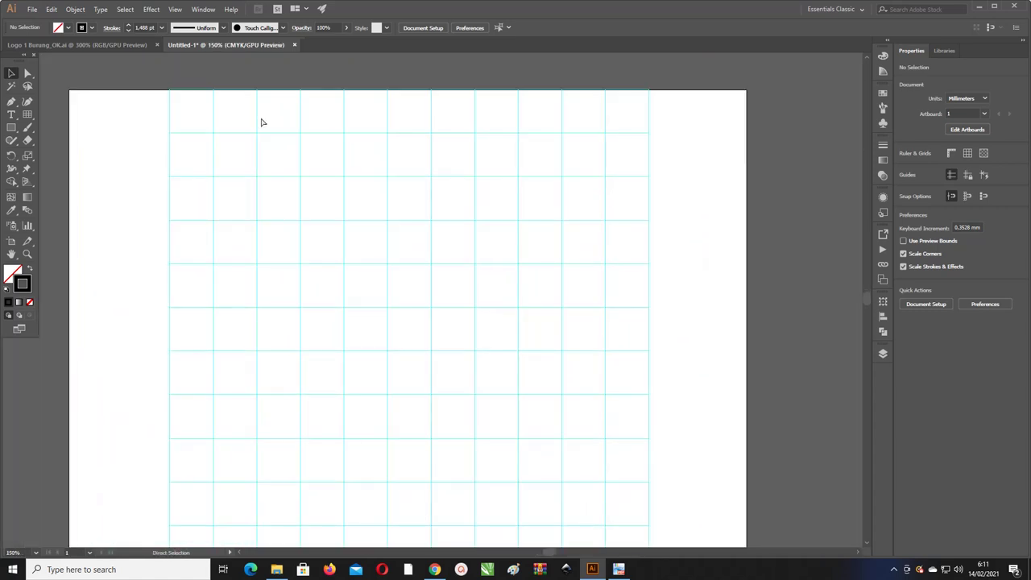
left_click_drag(367, 182, 369, 157)
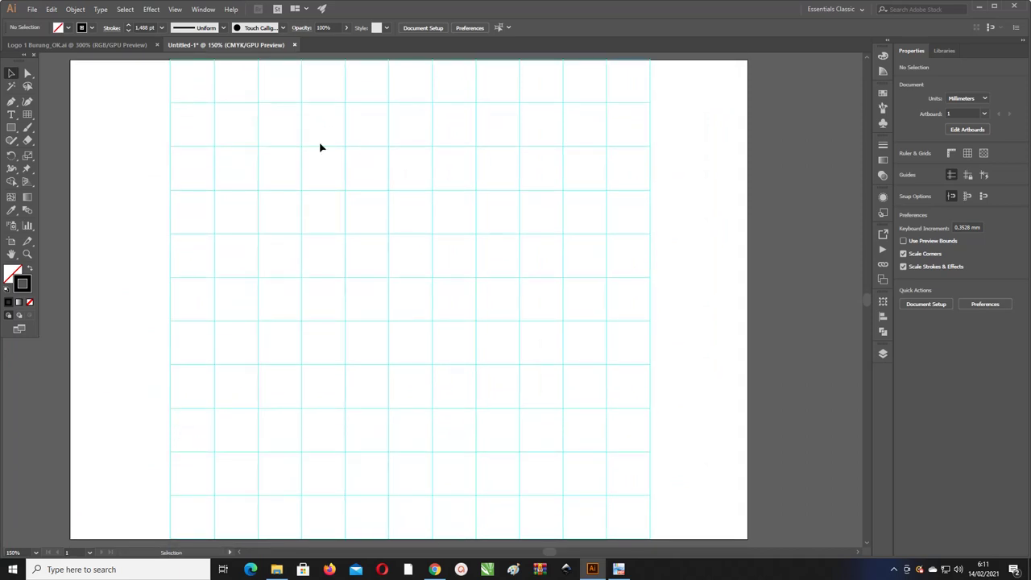
Step: Draw a 76.379 mm circle from the guide grid's centre with the Ellipse tool
left_click(11, 141)
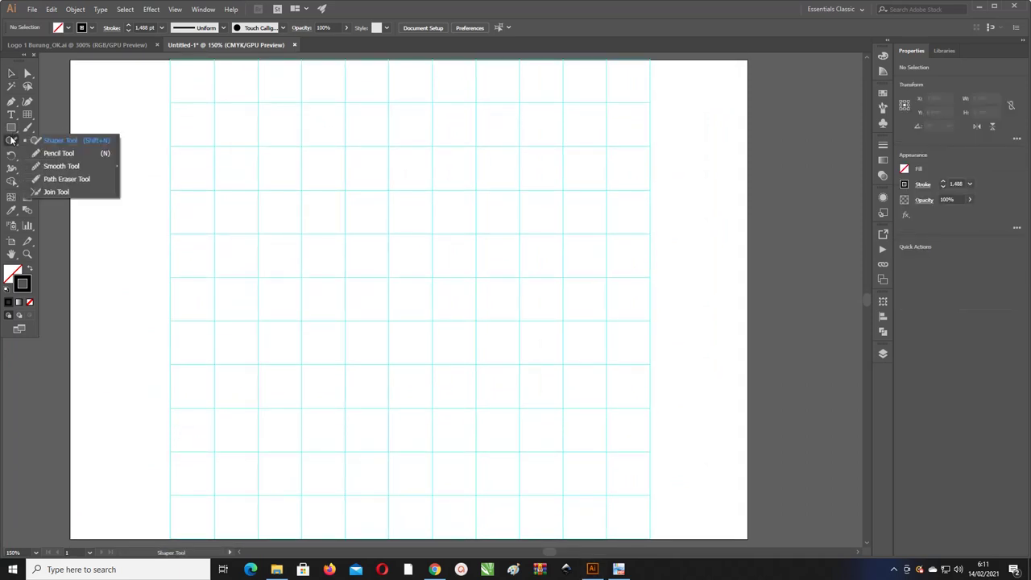
left_click(11, 127)
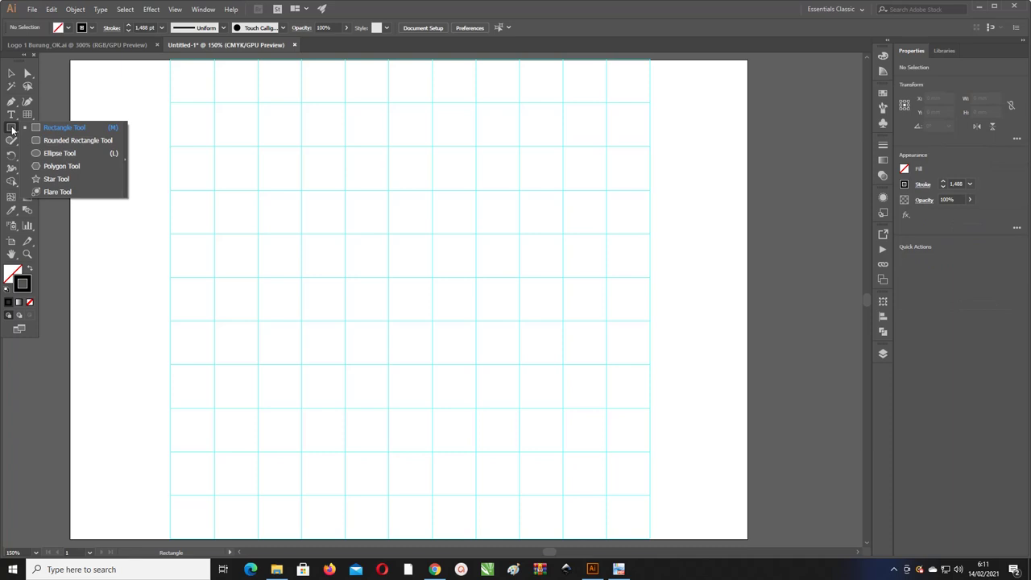
left_click(57, 157)
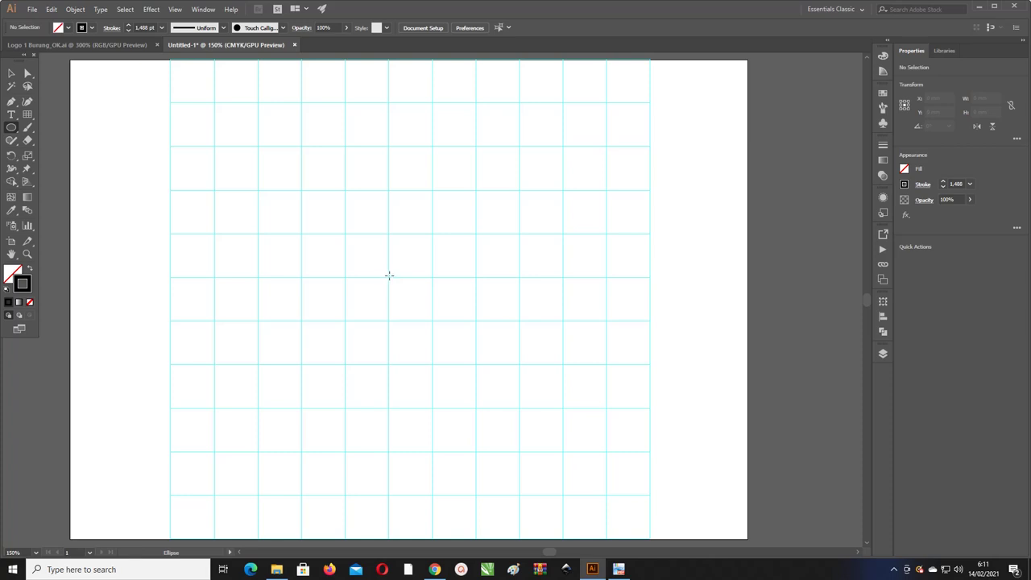
left_click_drag(388, 276, 419, 315)
left_click_drag(419, 315, 474, 352)
Step: Zoom in on the circle and place a copy of it beside the artboard
key("z")
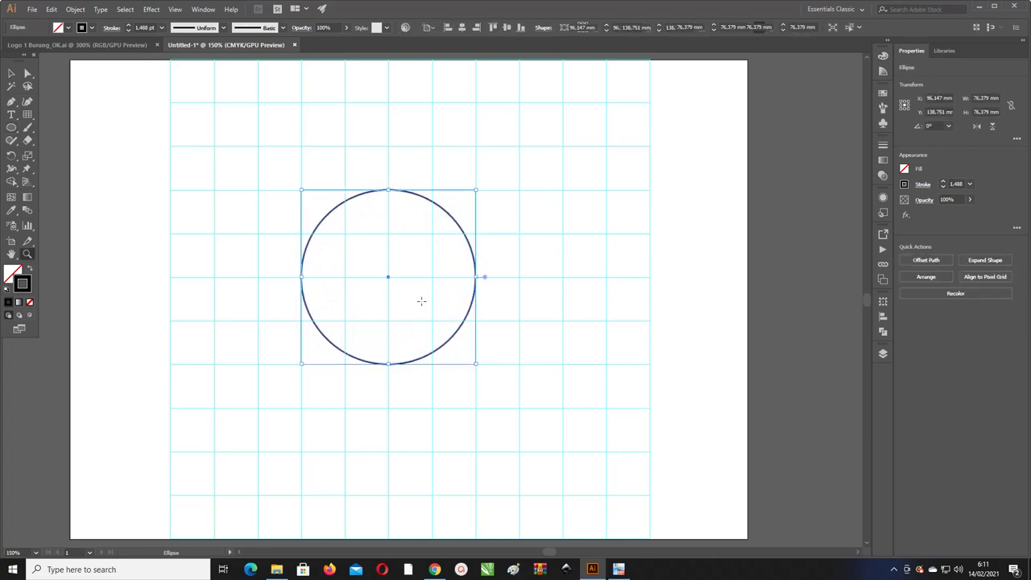
mouse_move(421, 299)
left_mouse_down()
mouse_move(822, 421)
mouse_move(391, 288)
mouse_move(405, 295)
left_mouse_up()
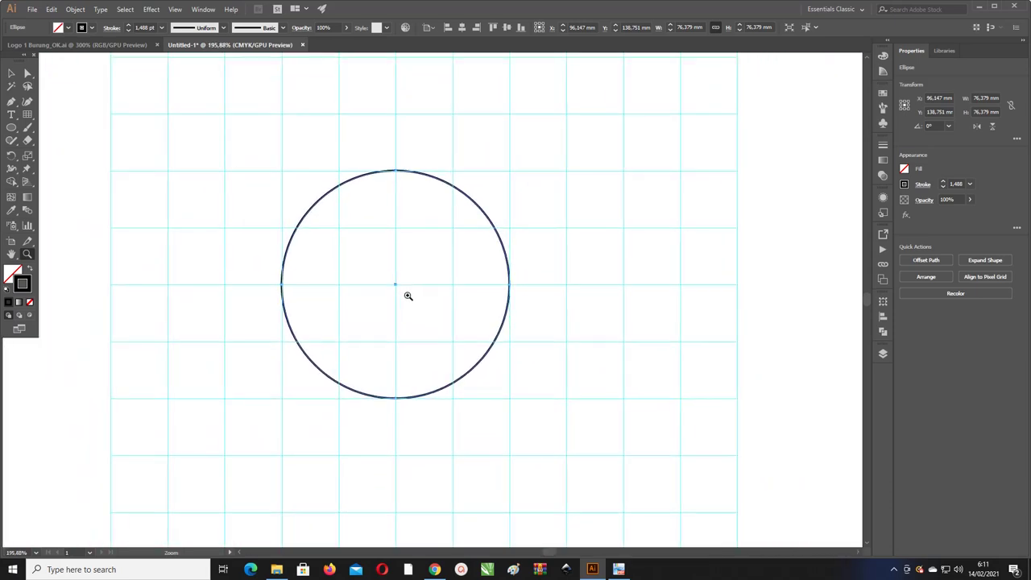
mouse_move(389, 173)
left_mouse_down()
mouse_move(587, 257)
mouse_move(303, 173)
mouse_move(267, 186)
left_mouse_up()
left_click(12, 73)
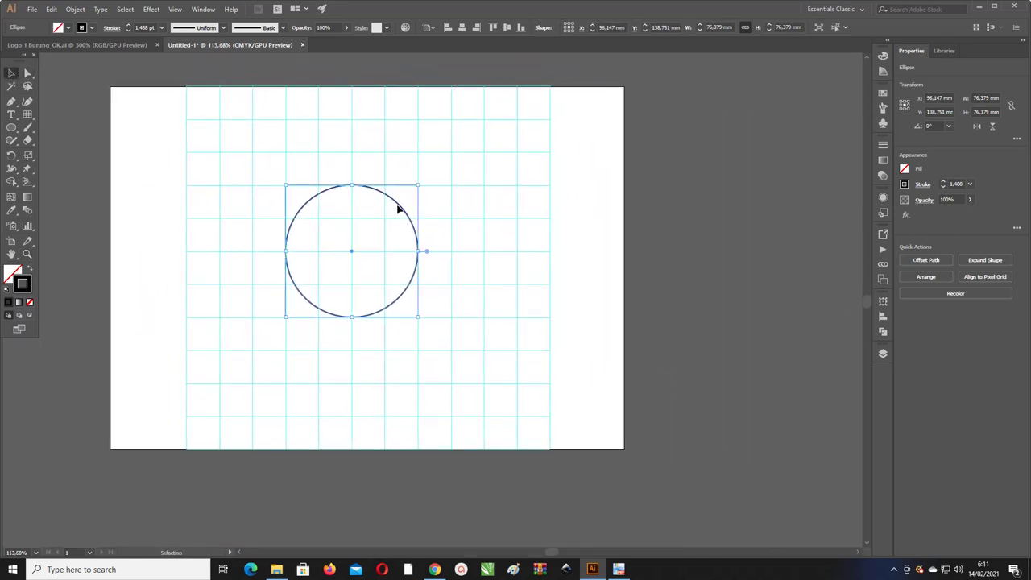
left_click_drag(396, 208, 772, 193)
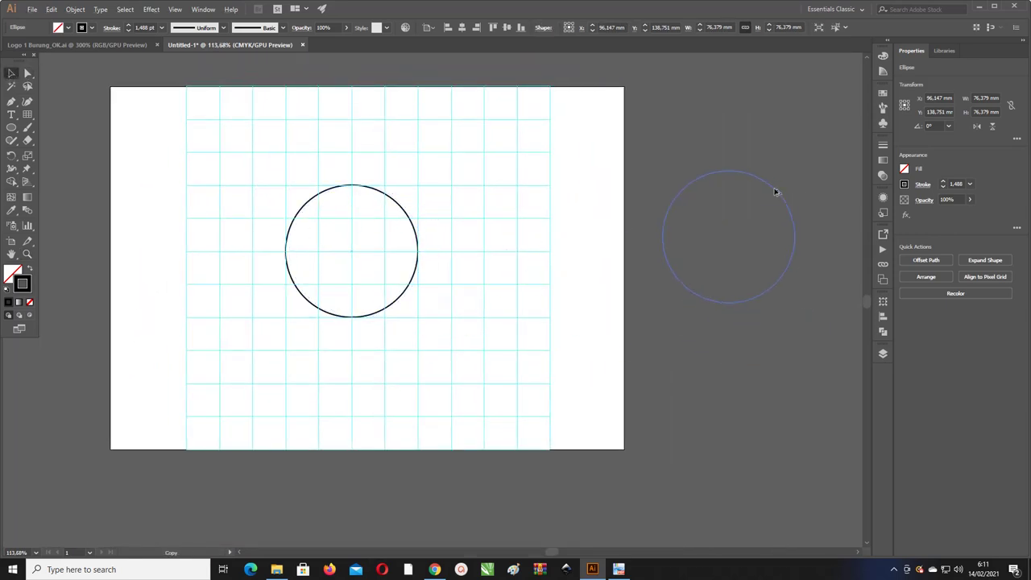
Step: Recentre the view on the original circle and select it
key("z")
mouse_move(322, 184)
left_mouse_down()
mouse_move(469, 255)
mouse_move(433, 230)
mouse_move(433, 212)
mouse_move(456, 223)
left_mouse_up()
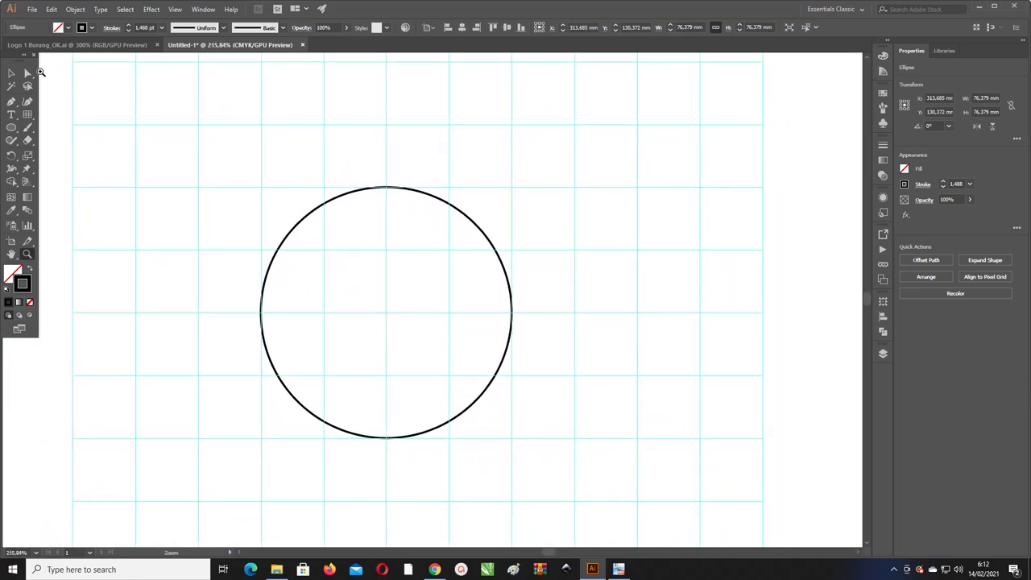
left_click(12, 73)
left_click(527, 182)
key("z")
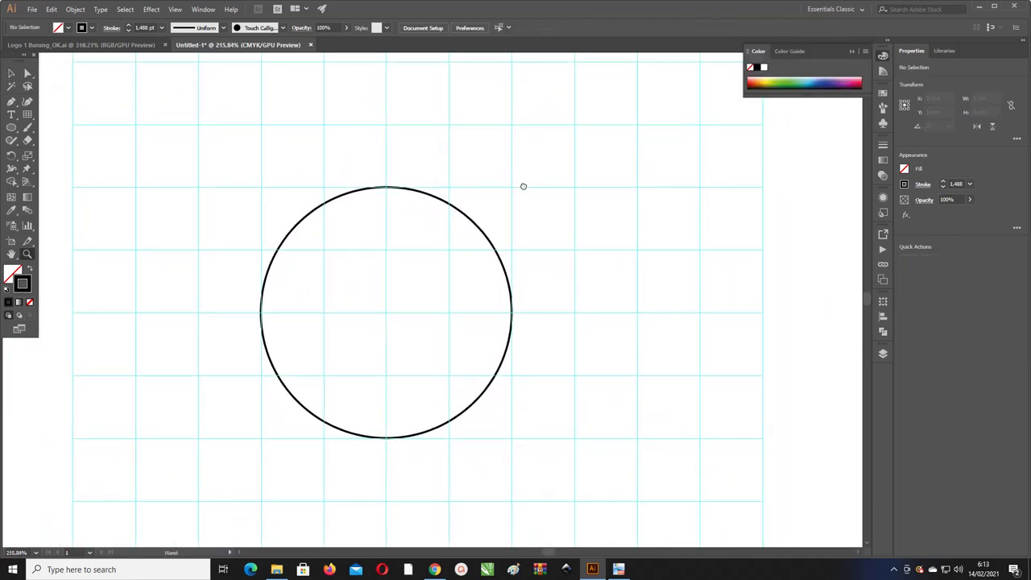
left_click_drag(527, 182, 491, 166)
left_click(12, 73)
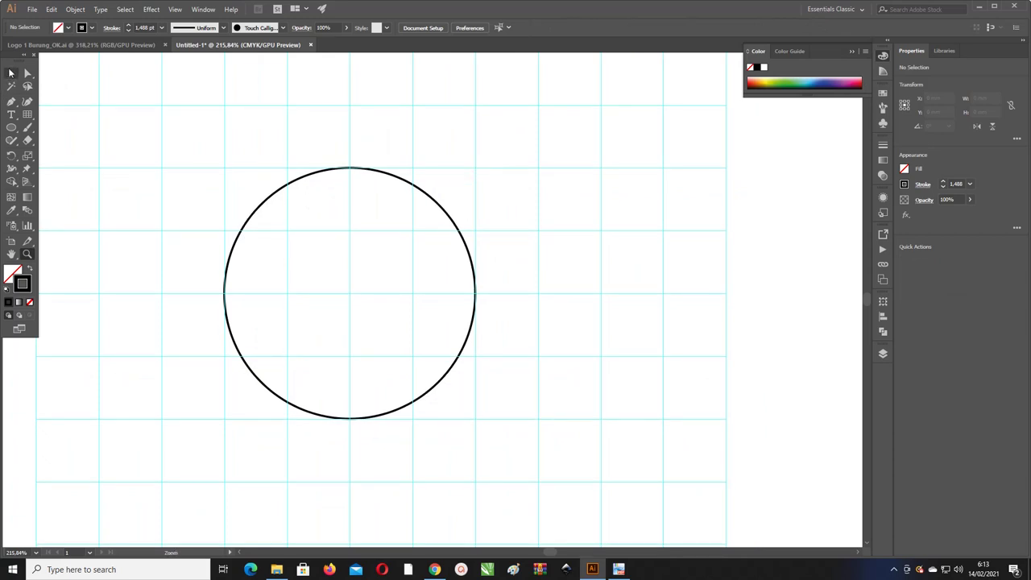
left_click(437, 203)
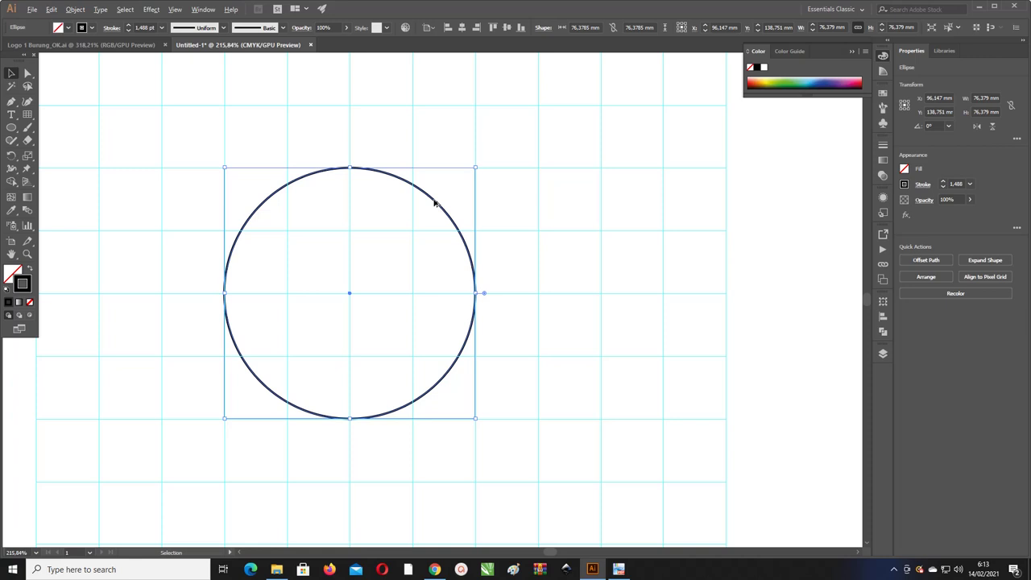
Step: Duplicate the circle and place the copy offset up and right of the original
left_click_drag(435, 202, 460, 196)
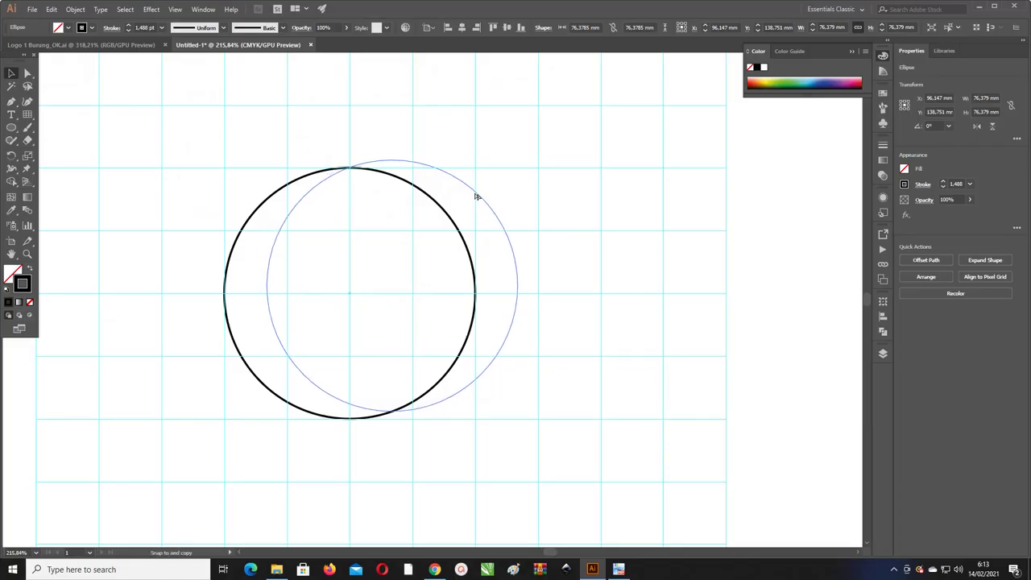
left_click_drag(473, 192, 465, 200)
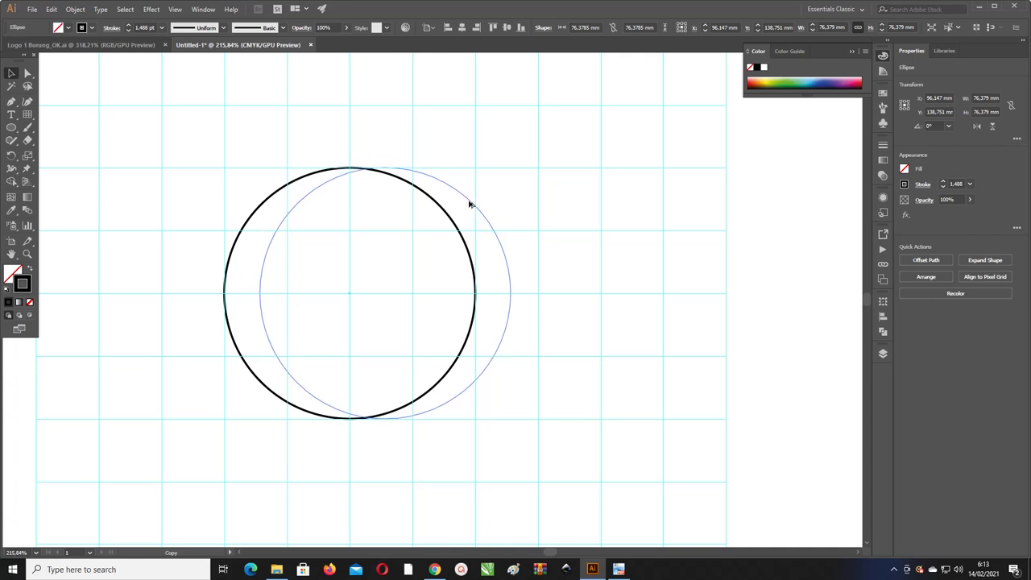
left_click_drag(465, 200, 475, 204)
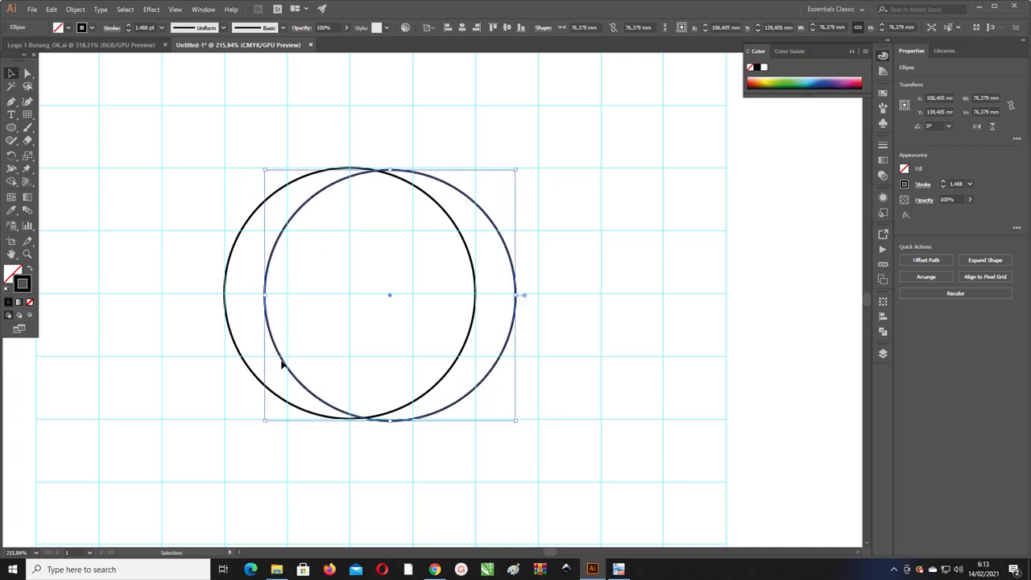
left_click_drag(271, 262, 276, 267)
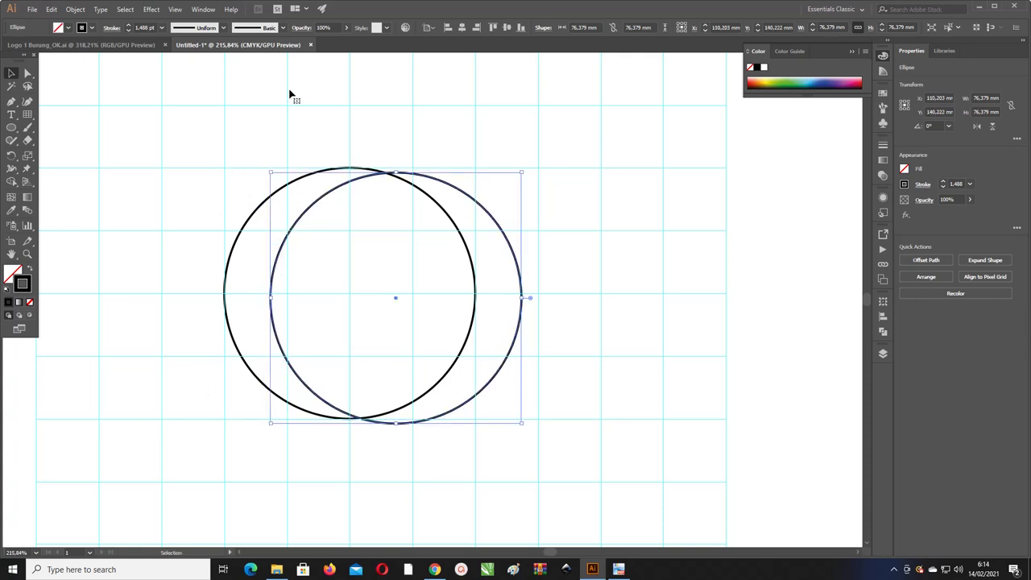
mouse_move(442, 183)
left_mouse_down()
mouse_move(432, 161)
mouse_move(441, 166)
left_mouse_up()
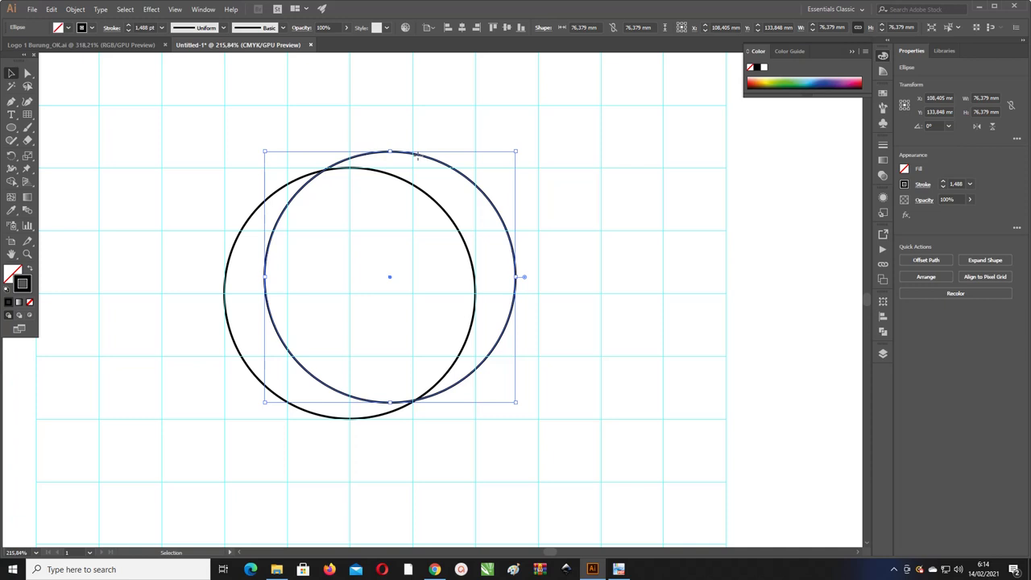
left_click_drag(418, 158, 447, 154)
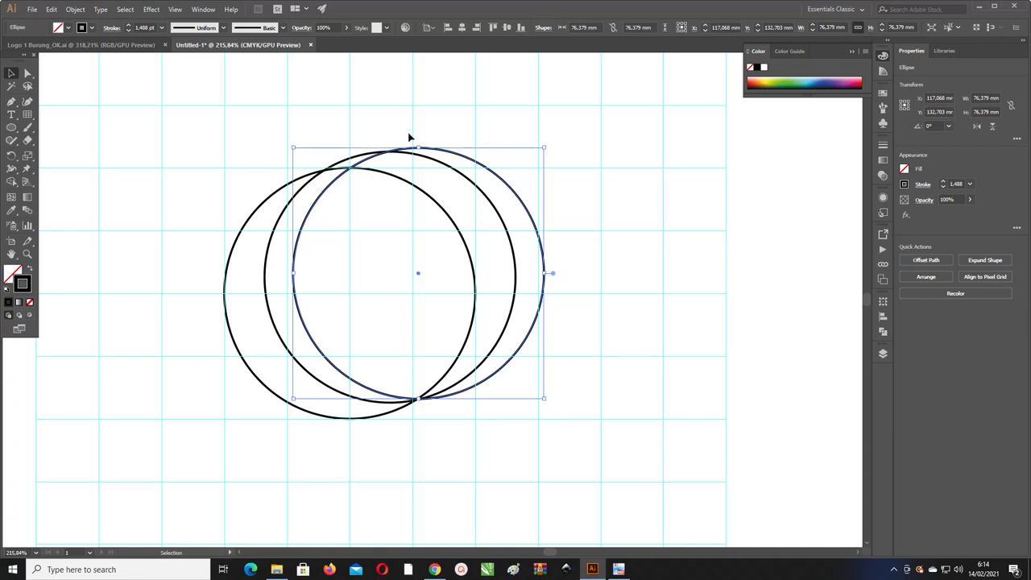
Step: Add a third overlapping circle lower right and nudge it slightly down
left_click_drag(505, 183, 513, 208)
left_click(451, 135)
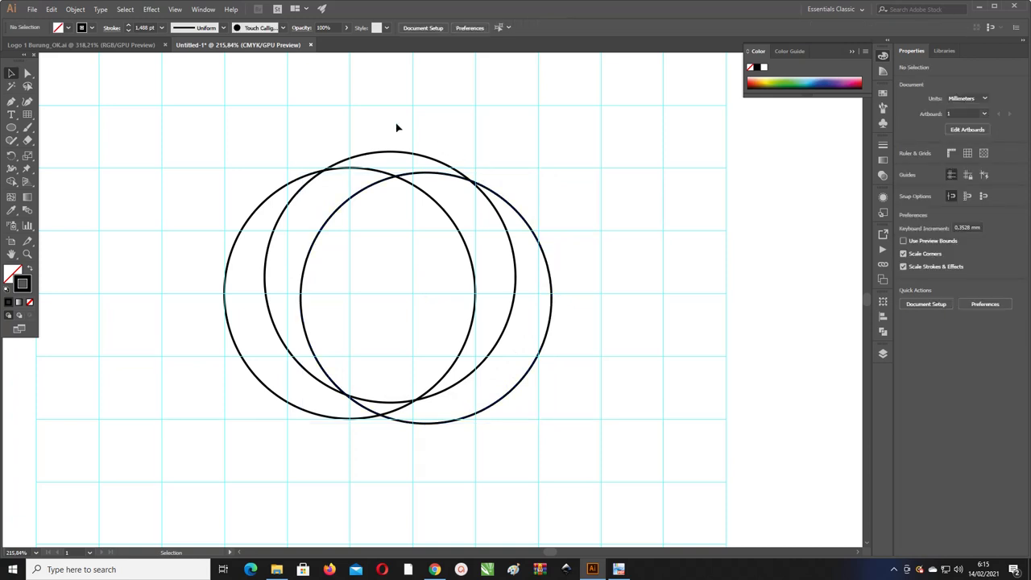
key("a")
key("v")
left_click_drag(160, 130, 601, 429)
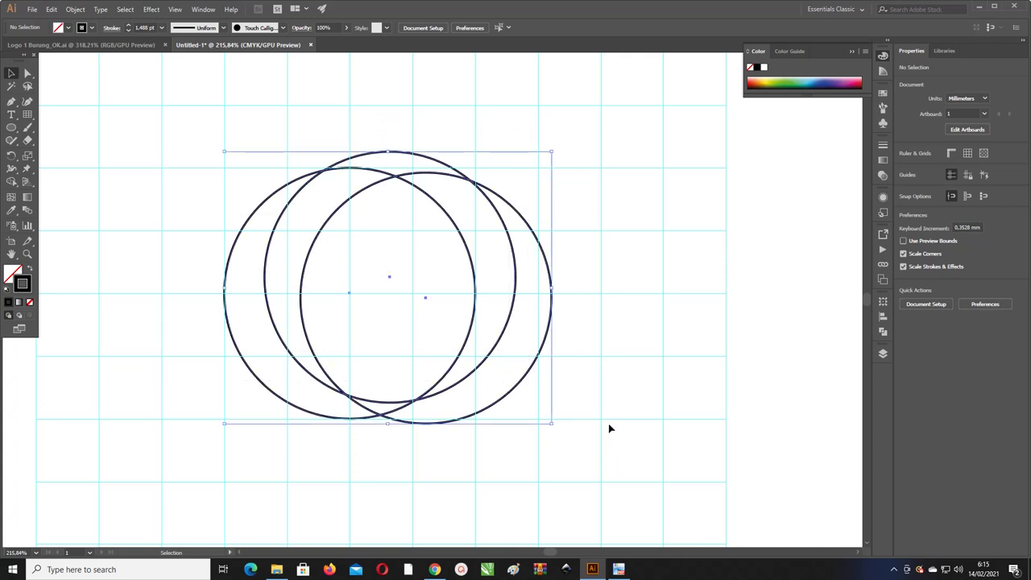
left_click(585, 282)
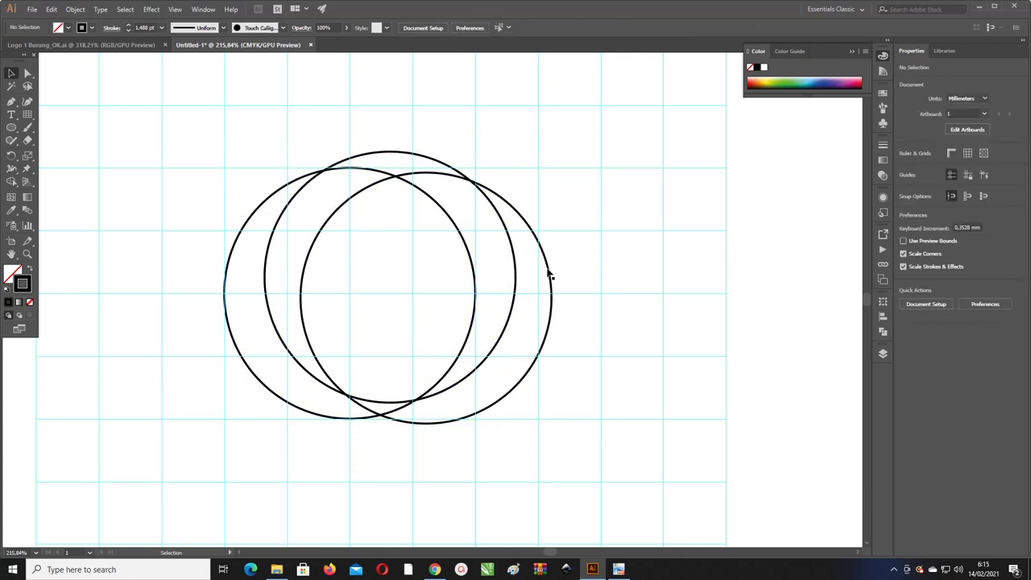
left_click_drag(549, 275, 552, 280)
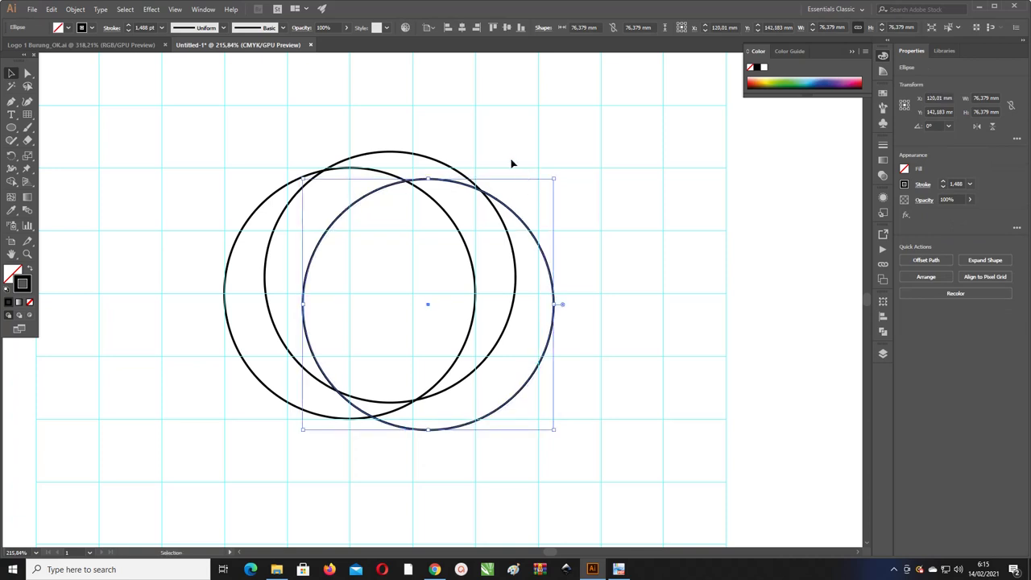
left_click(502, 187)
Step: Copy the right circle out to the right, then select the three overlapping circles
left_click_drag(625, 416, 175, 142)
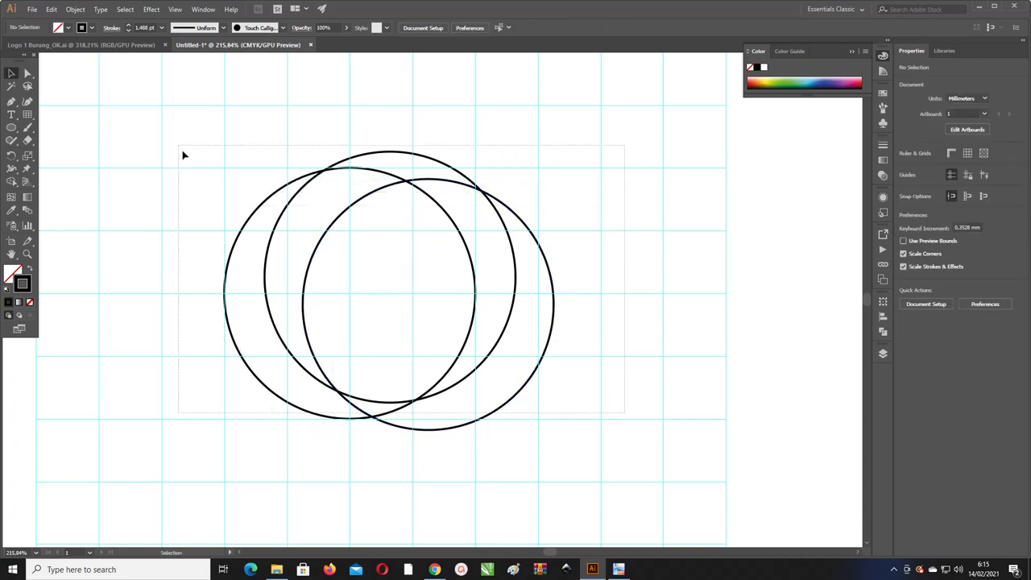
left_click(440, 133)
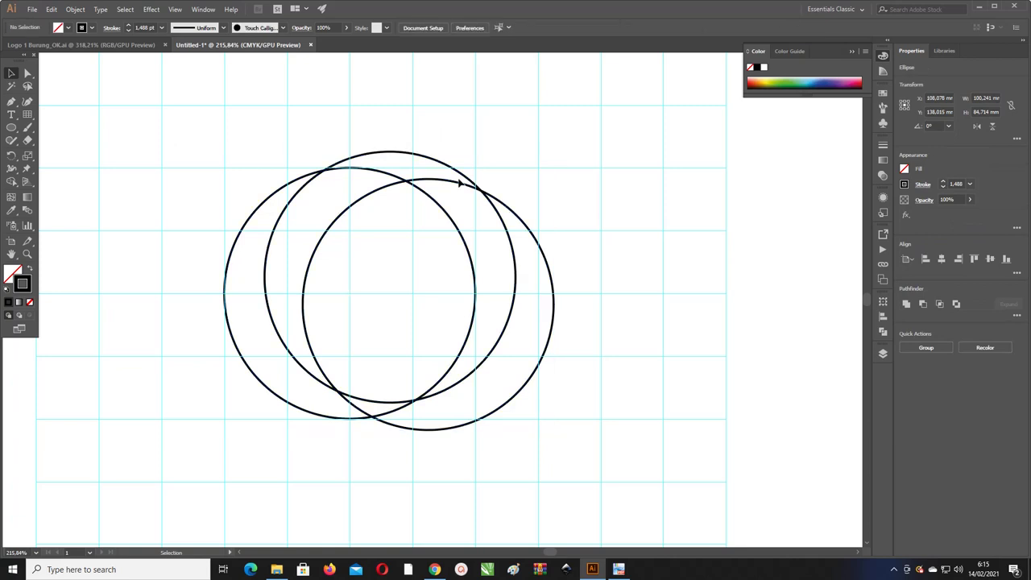
left_click(506, 207)
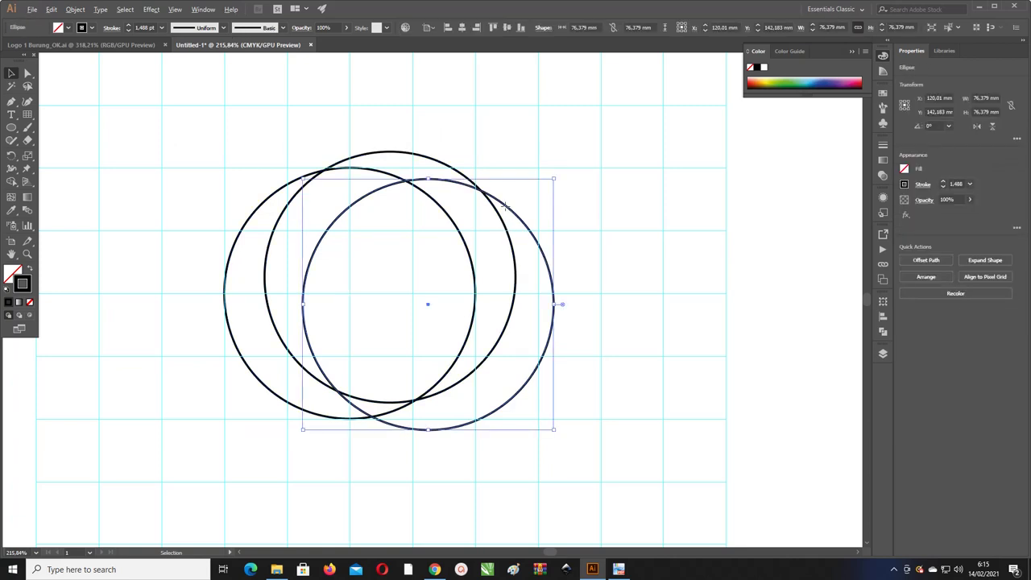
left_click_drag(506, 207, 799, 240)
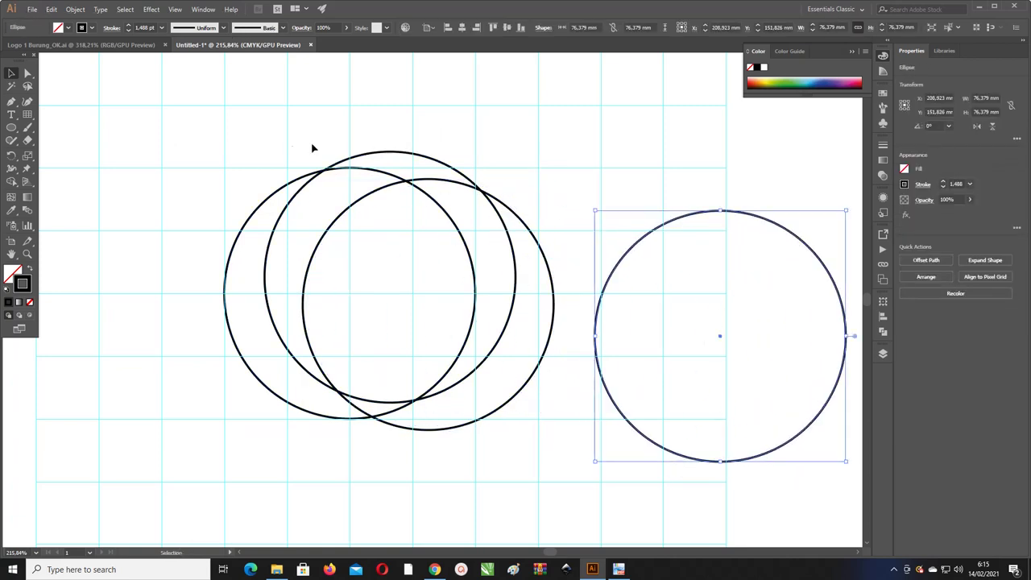
left_click_drag(182, 126, 504, 414)
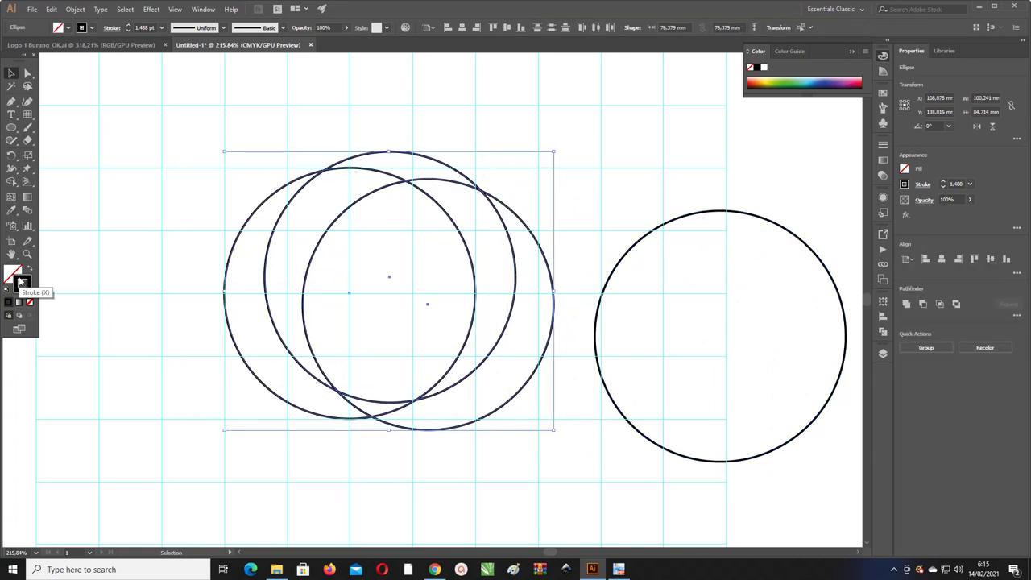
Step: With Shape Builder active, give the three circles a black fill and no stroke
key("x")
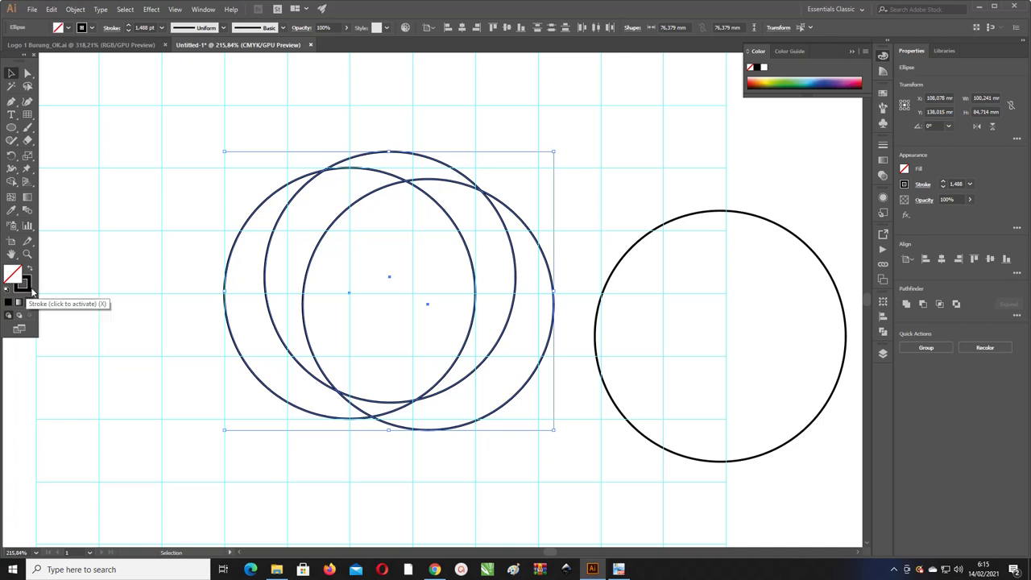
left_click(25, 287)
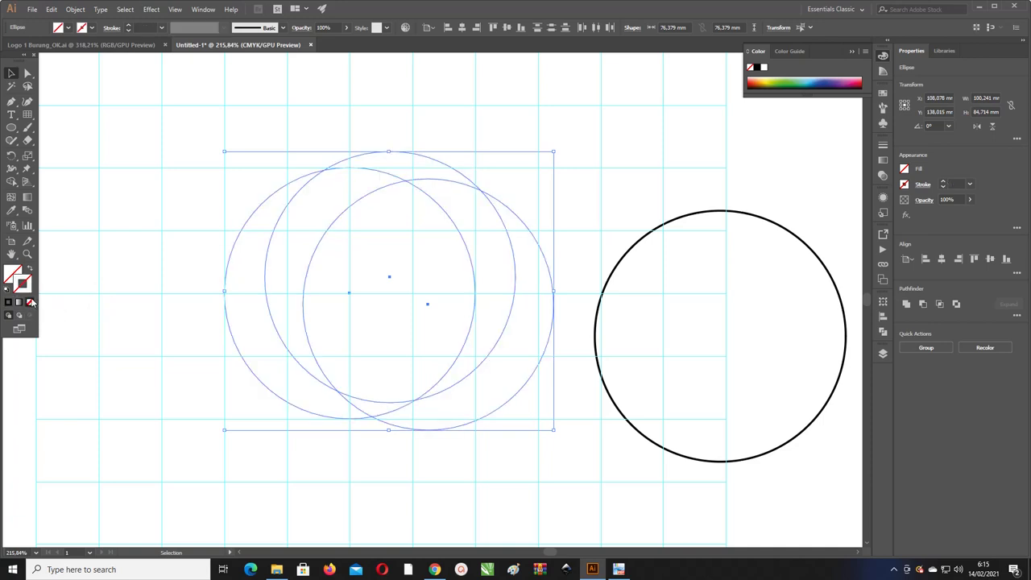
left_click(31, 303)
key("ctrl+z")
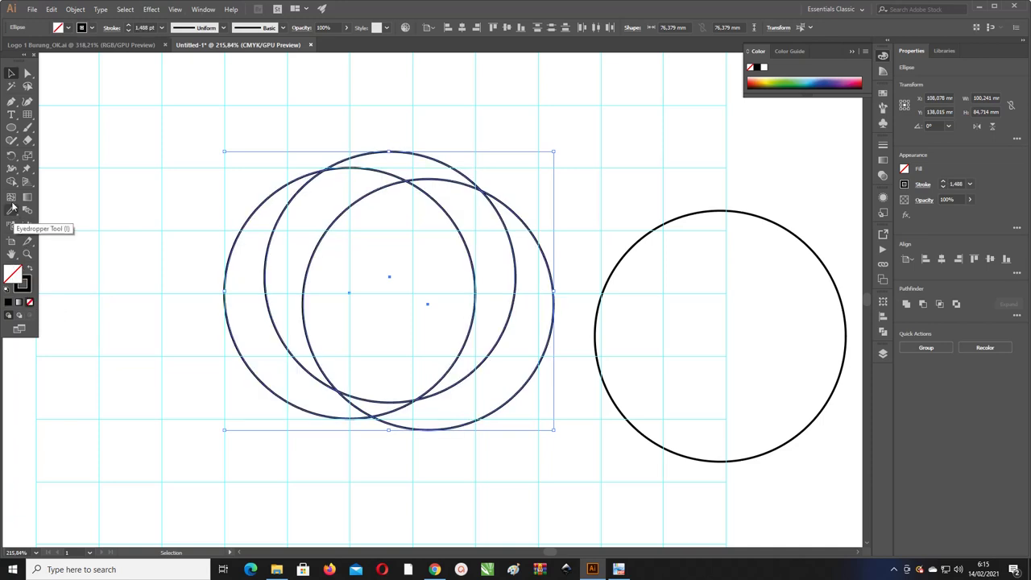
left_click(11, 185)
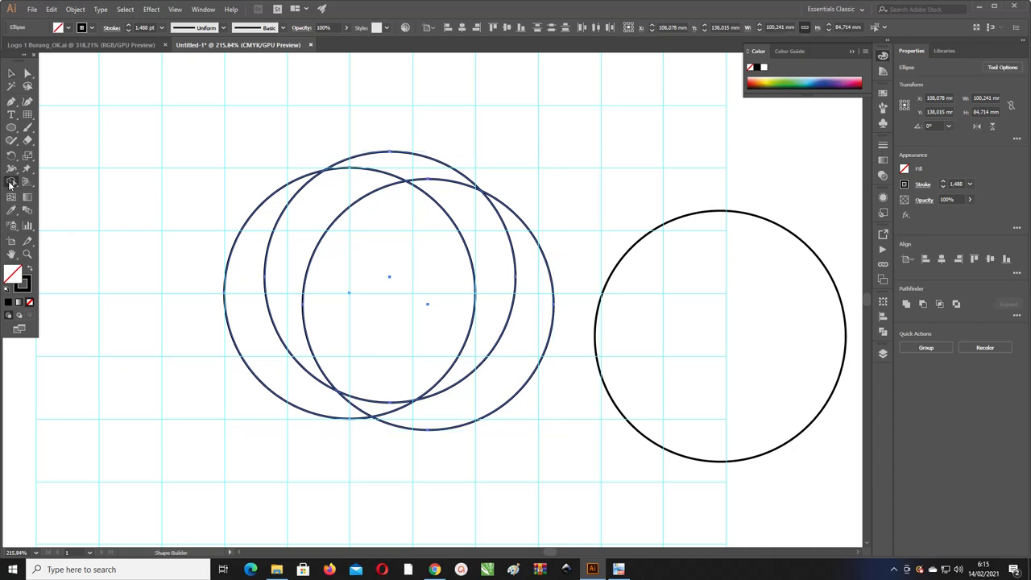
left_click(29, 303)
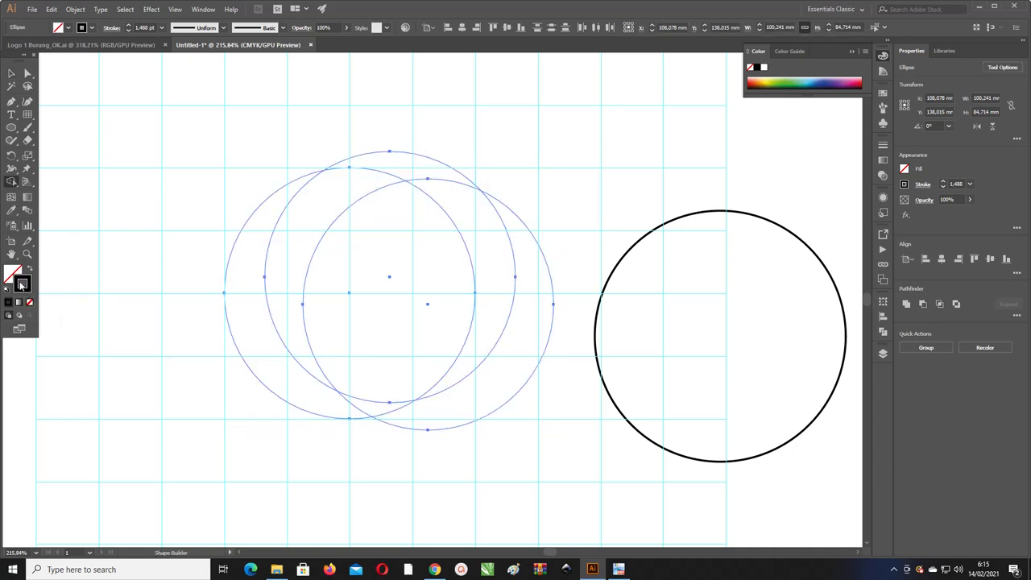
left_click(13, 277)
left_click(27, 284)
left_click(31, 273)
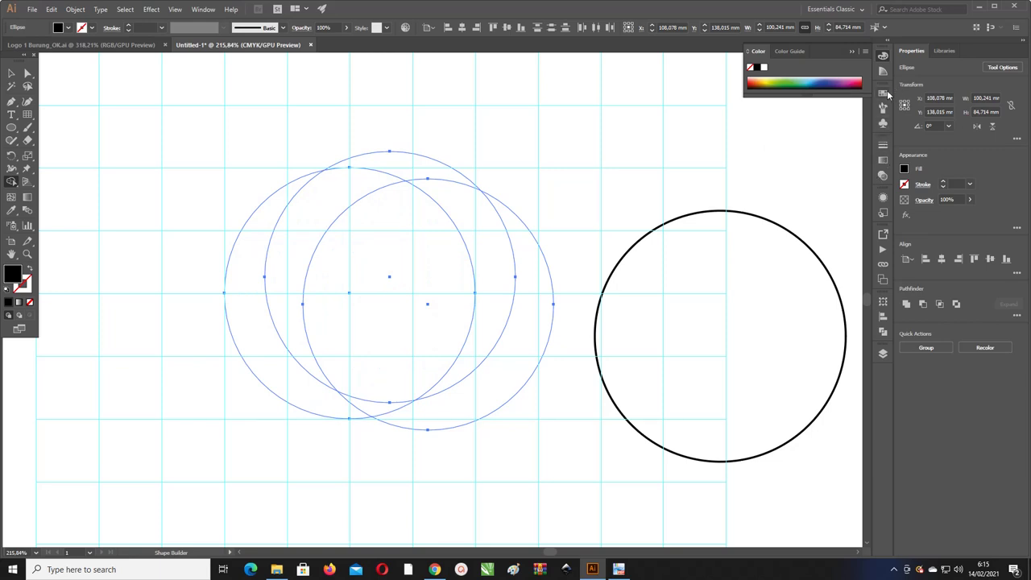
Step: Show the Swatches panel from the dock
left_click(884, 92)
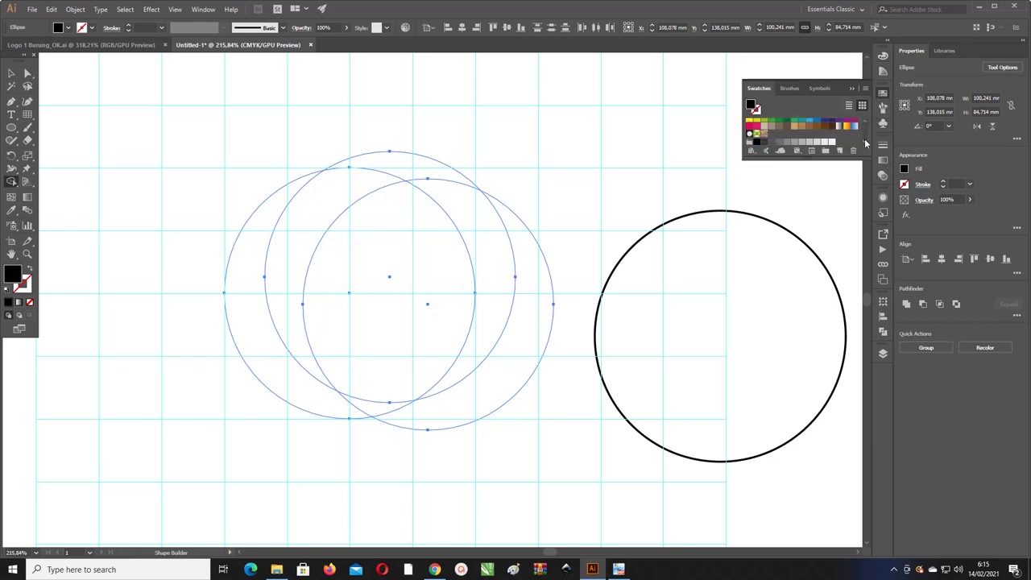
scroll(865, 142, "down", 2)
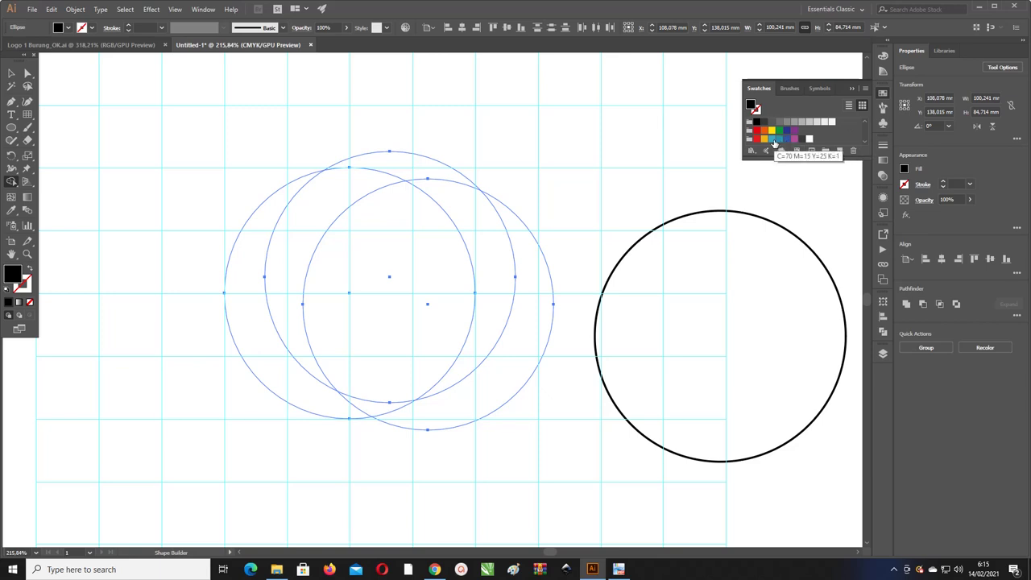
key("F6")
left_click(883, 94)
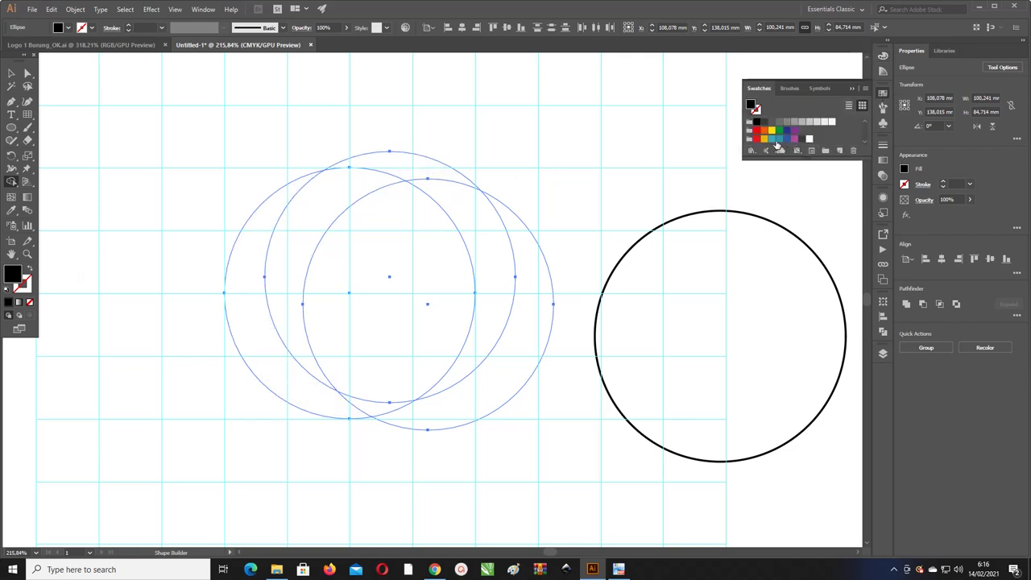
Step: Fill the left crescent region with teal, merging the small bottom piece
left_click(781, 141)
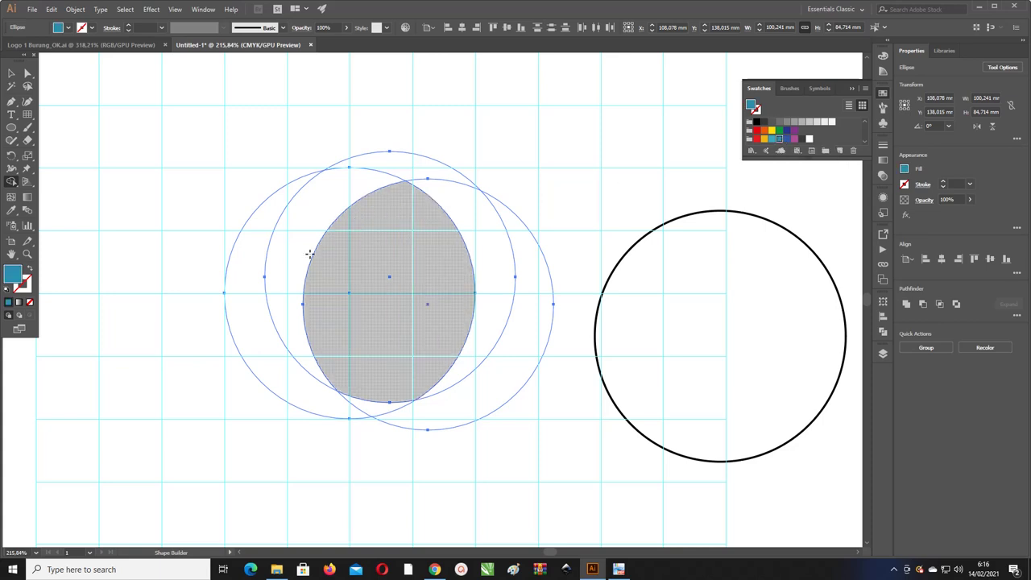
left_click(248, 259)
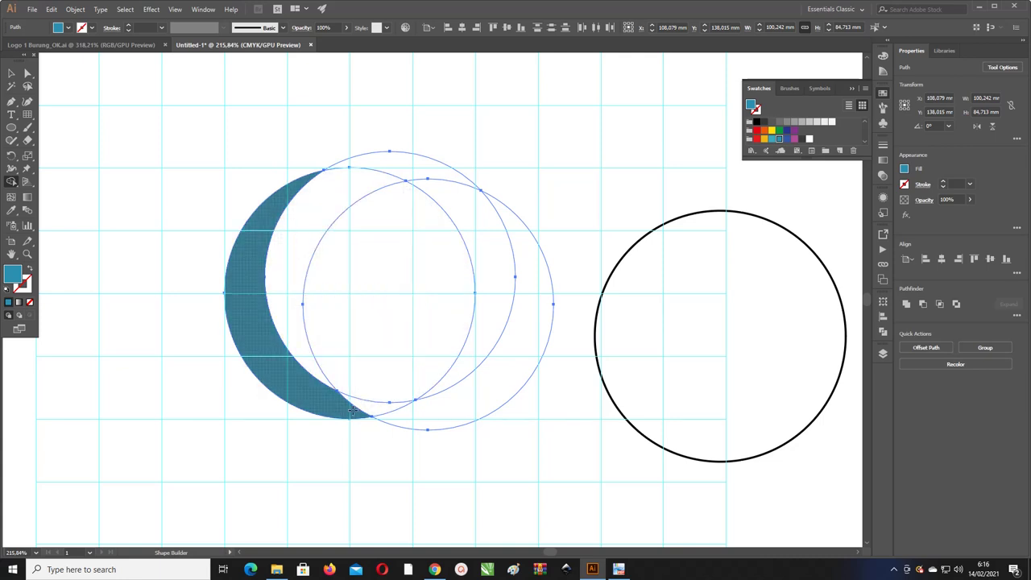
left_click_drag(371, 409, 345, 405)
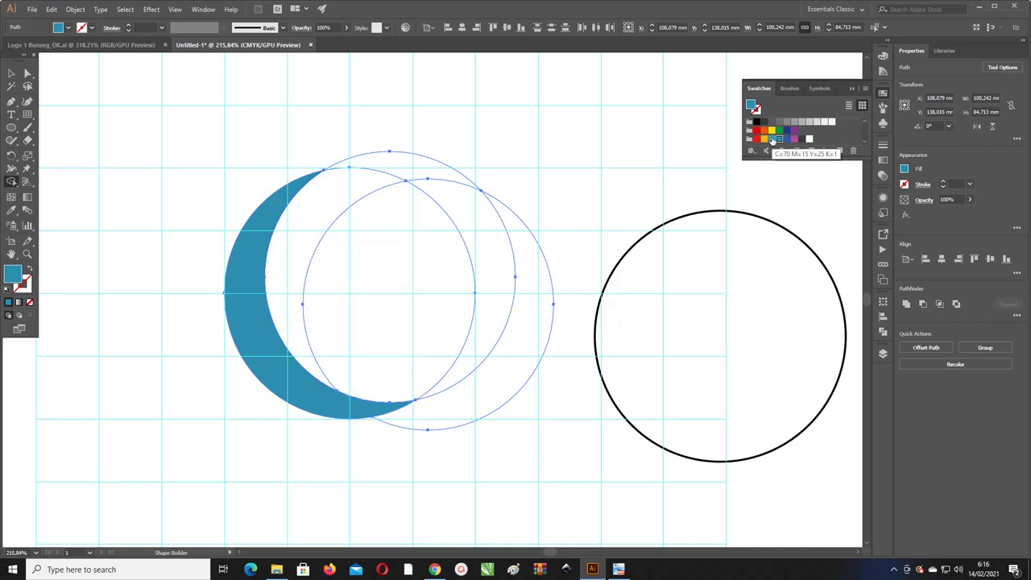
Step: Fill the inner crescent with a lighter teal and deselect to check the result
left_click(772, 139)
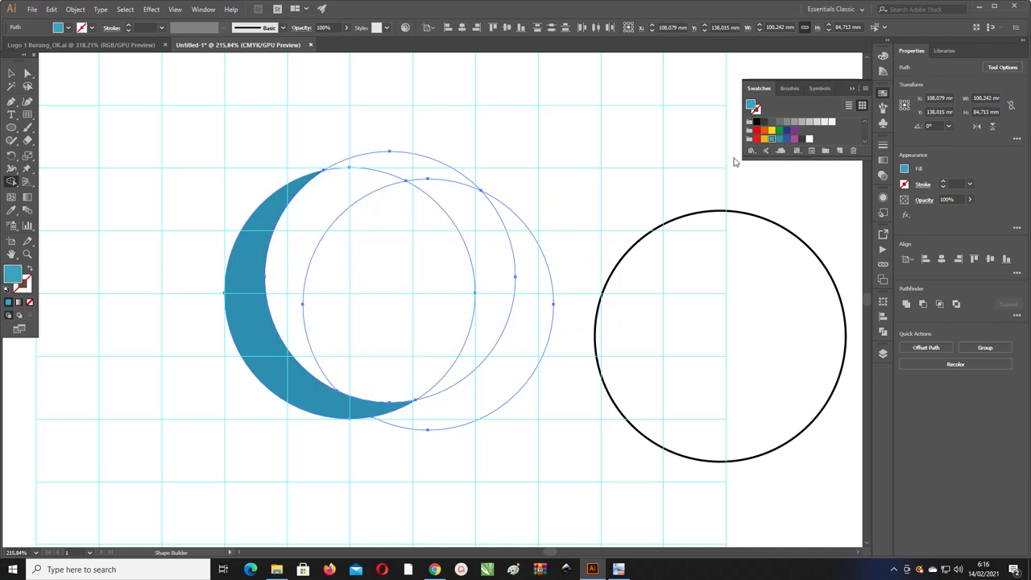
left_click(302, 217)
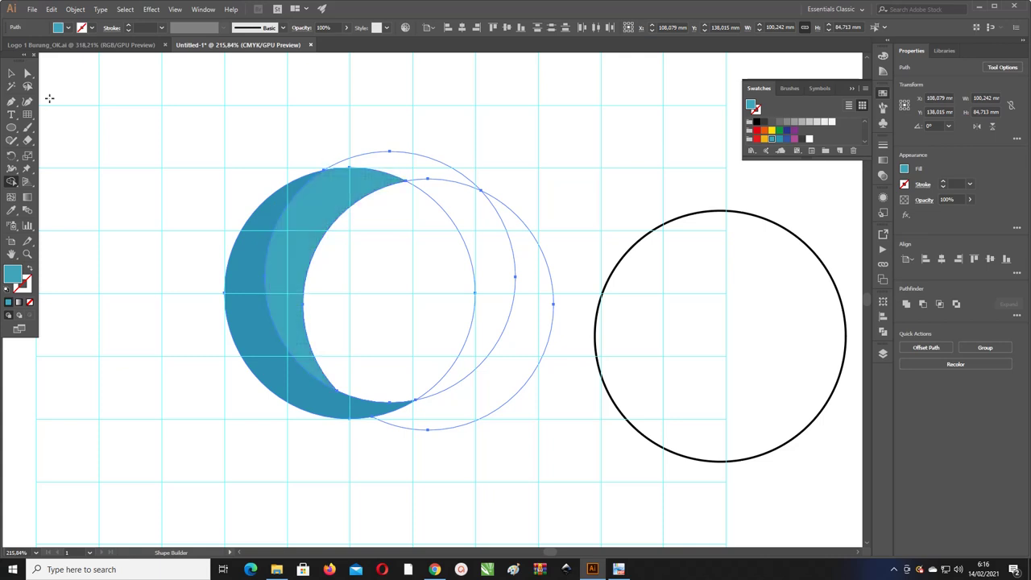
left_click(11, 75)
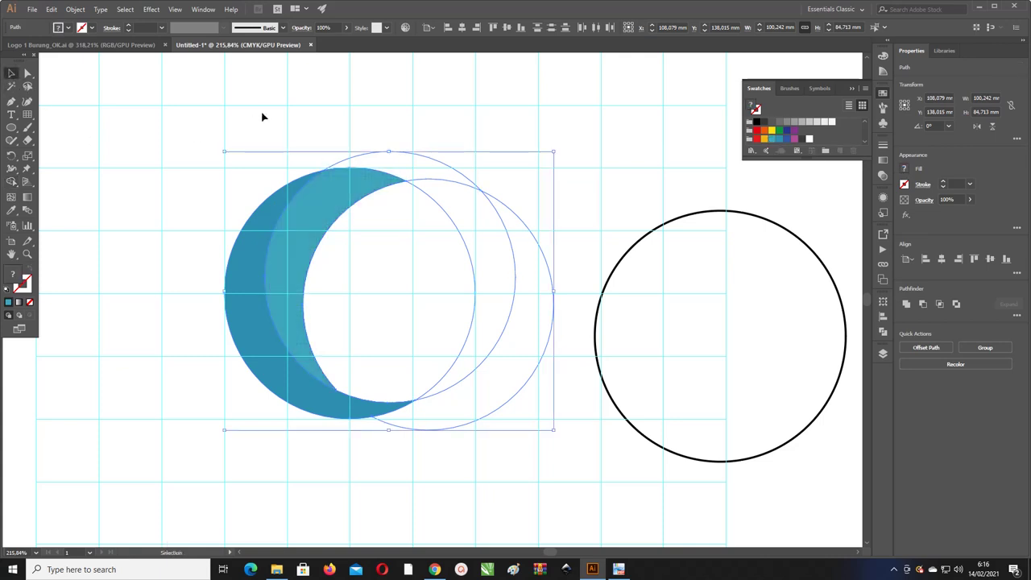
left_click(261, 117)
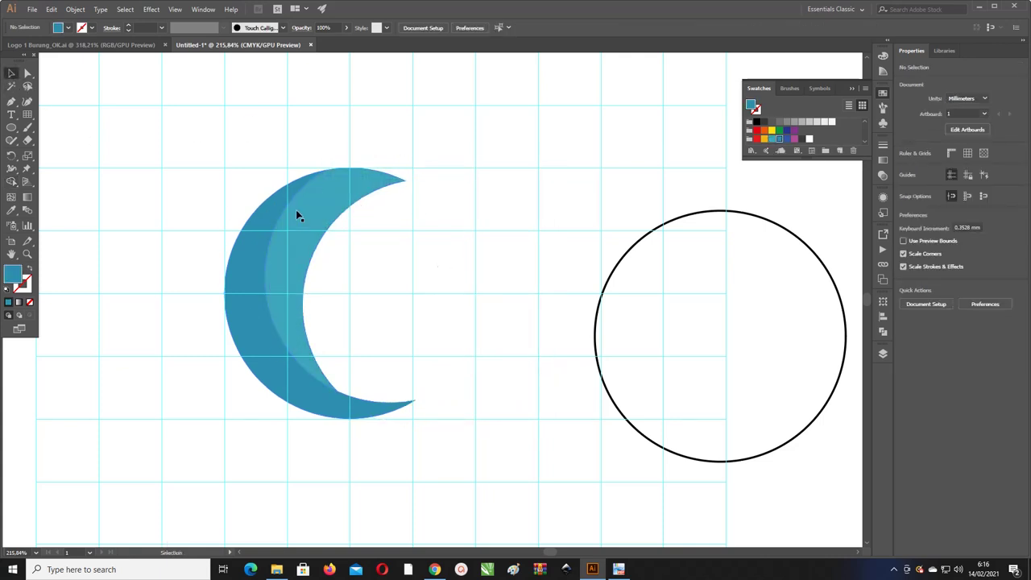
key("ctrl+minus")
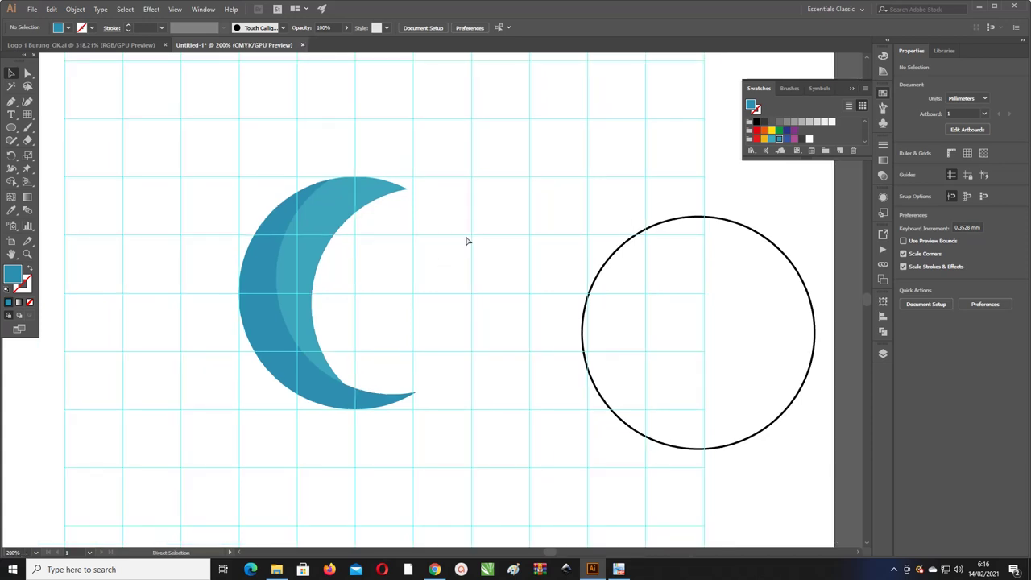
Step: Select the hidden guide circles and set their stroke to black in the Color Picker
scroll(414, 218, "right", 1)
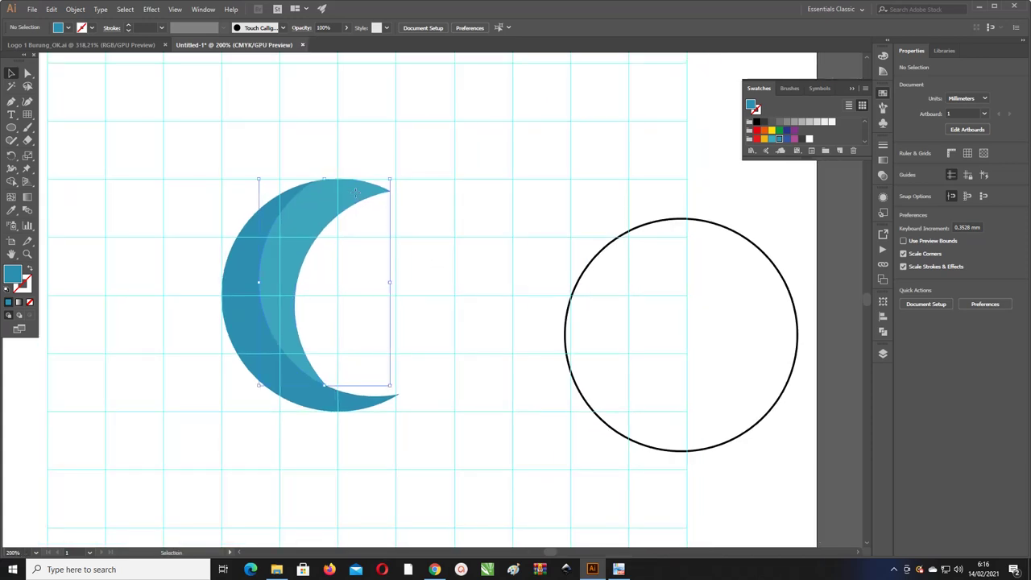
left_click_drag(187, 152, 424, 371)
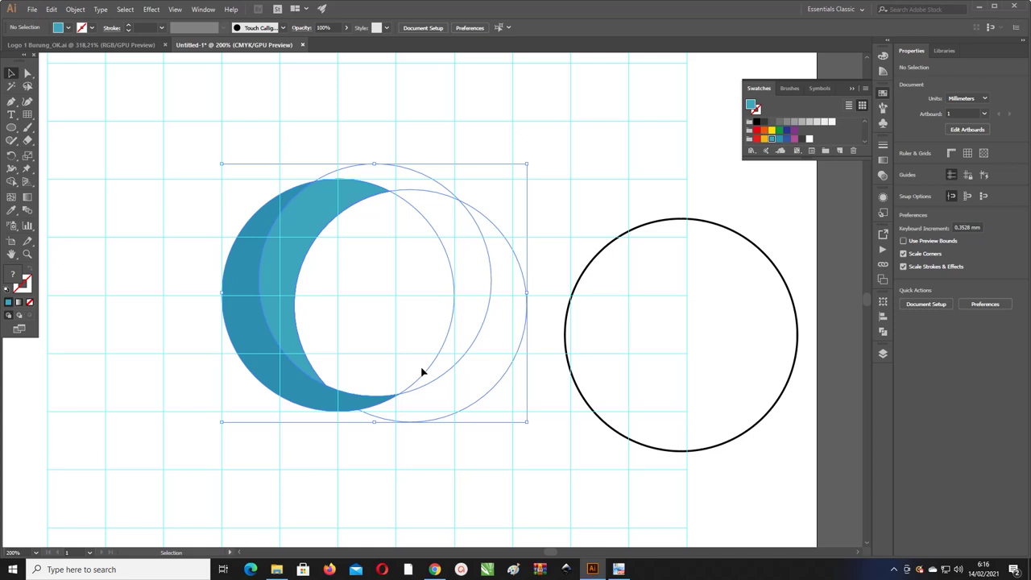
left_click(501, 191)
left_click_drag(206, 158, 435, 429)
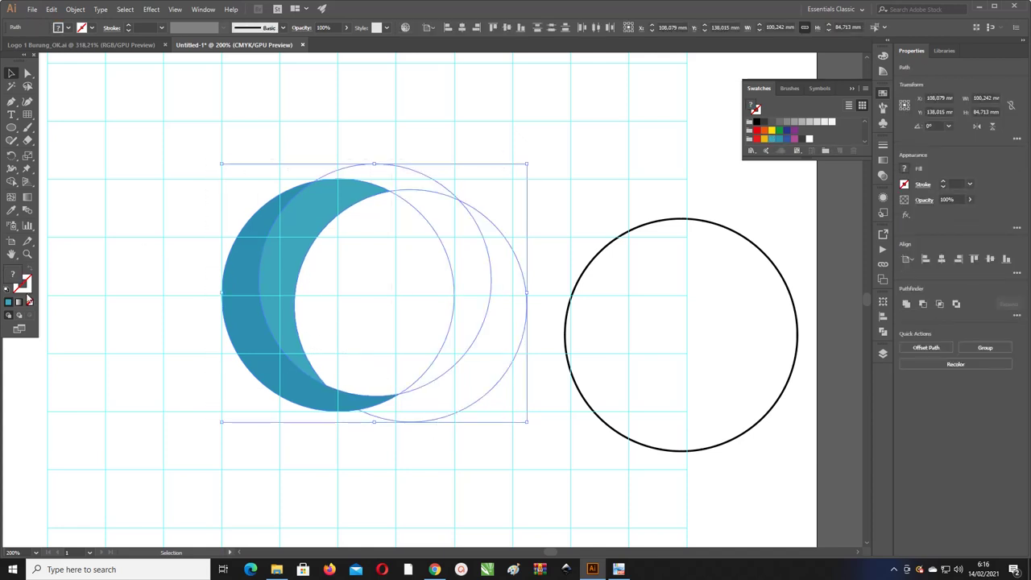
left_click(28, 300)
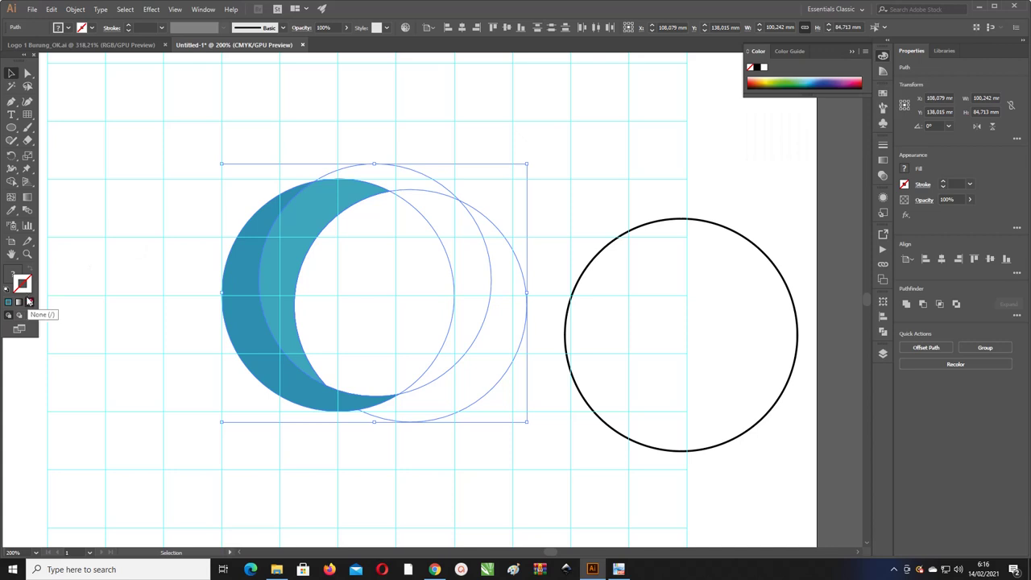
double_click(24, 284)
left_click_drag(566, 223, 538, 314)
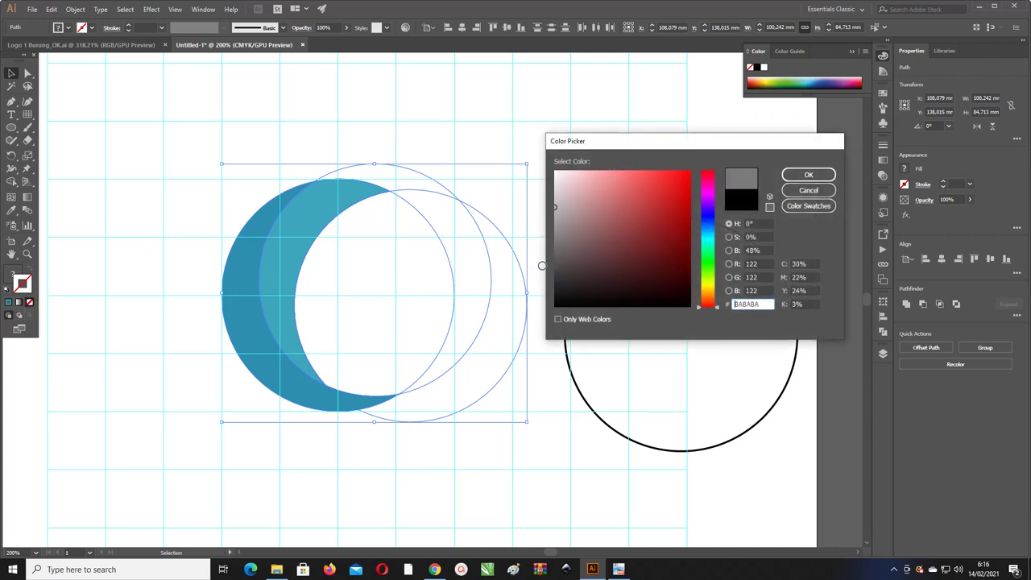
left_click(809, 175)
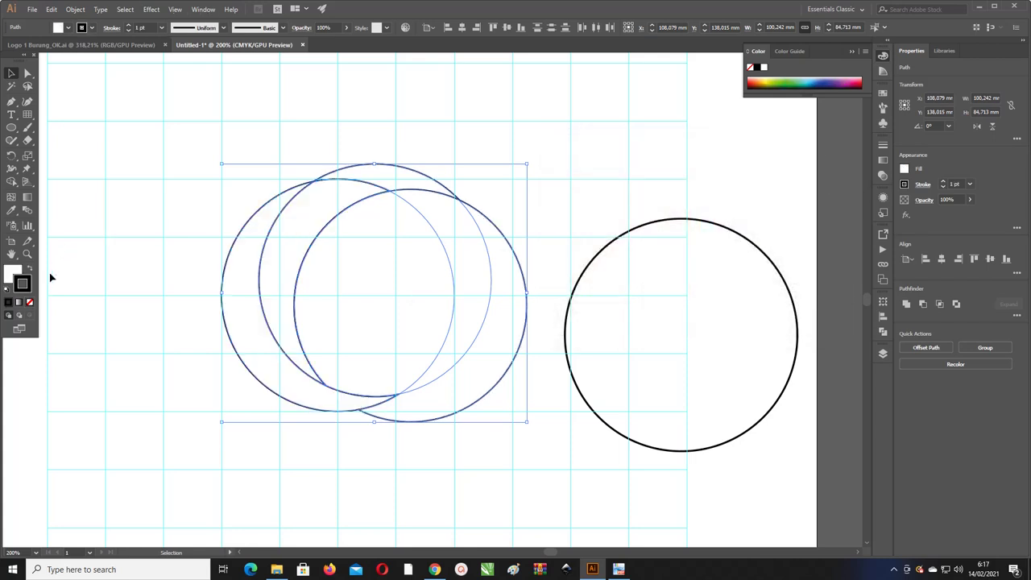
Step: Apply default colours to the circles and set their fill to None, leaving black outlines
left_click(122, 131)
left_click_drag(417, 143, 401, 315)
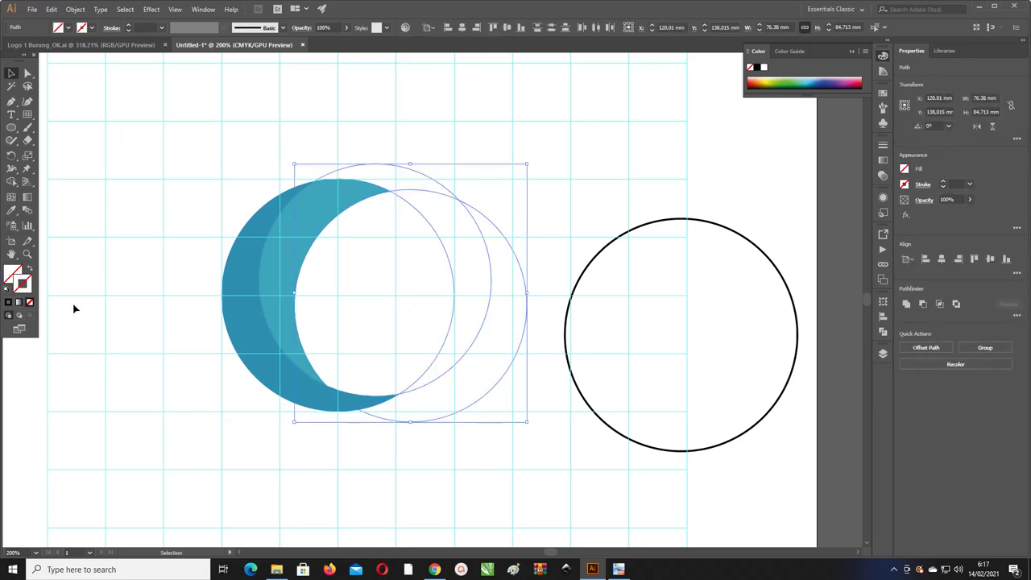
key("d")
left_click(12, 271)
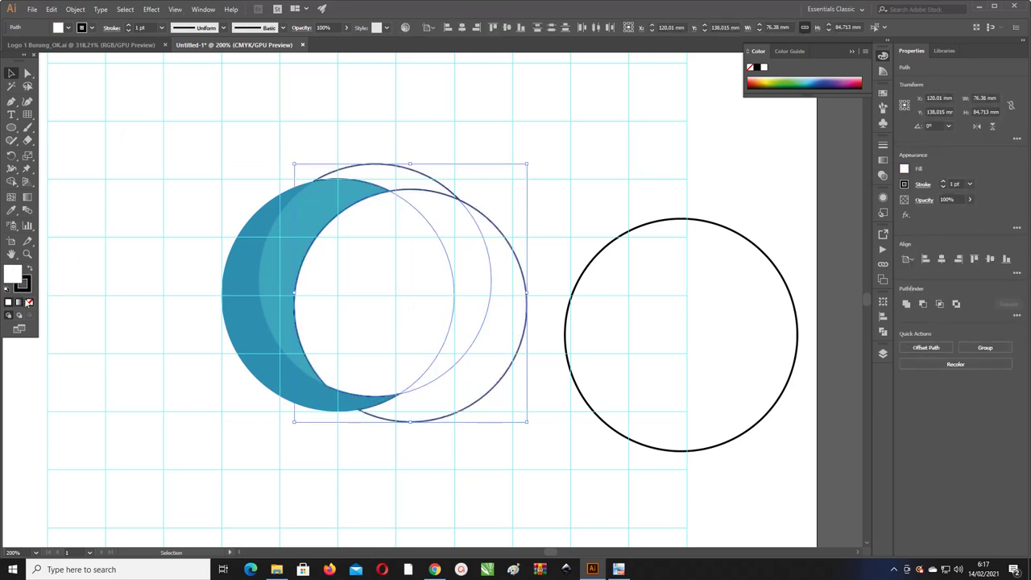
left_click(29, 304)
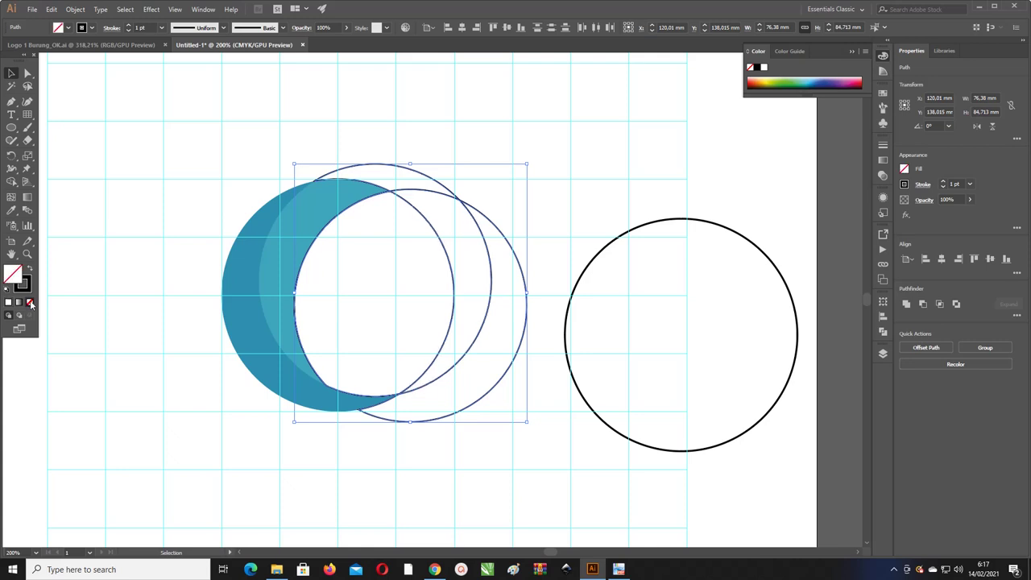
left_click(225, 177)
left_click_drag(255, 182, 257, 179)
Step: Copy the right circle onto the crescent, shrink it to 32.227 mm and fit it at the top
key("z")
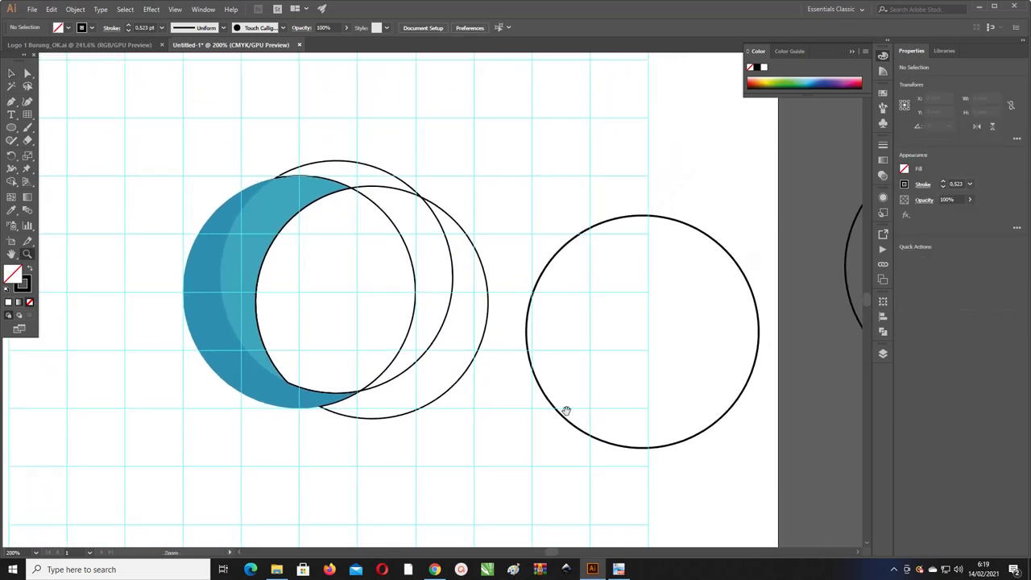
left_click(11, 73)
left_click(547, 272)
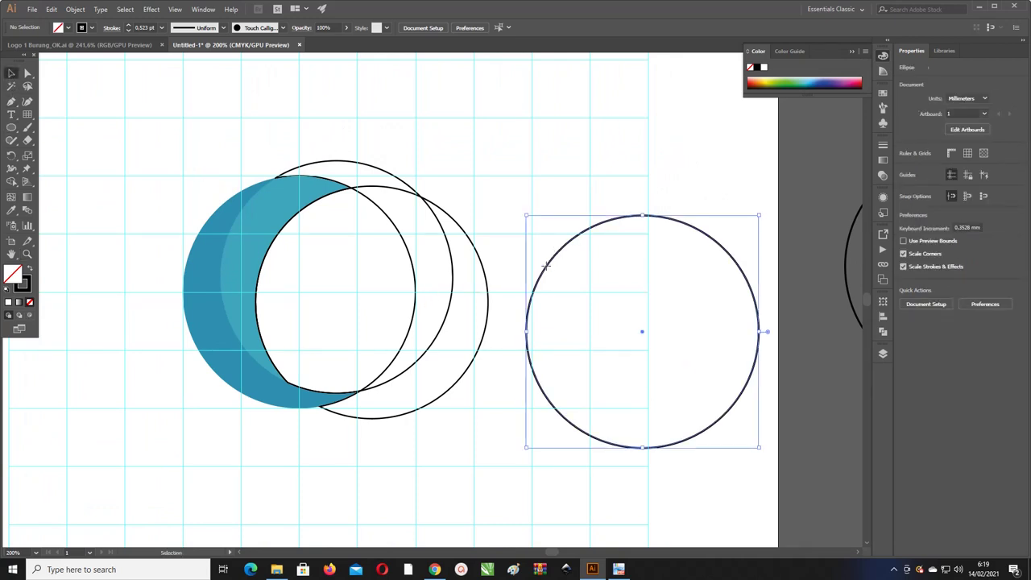
left_click_drag(547, 271, 278, 238)
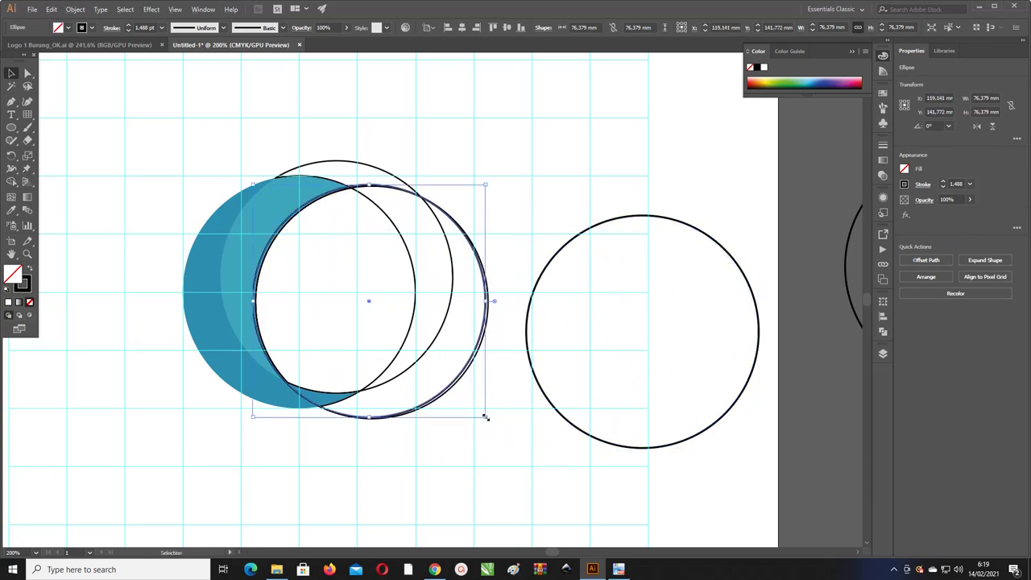
left_click_drag(485, 416, 362, 302)
left_click_drag(317, 239, 351, 306)
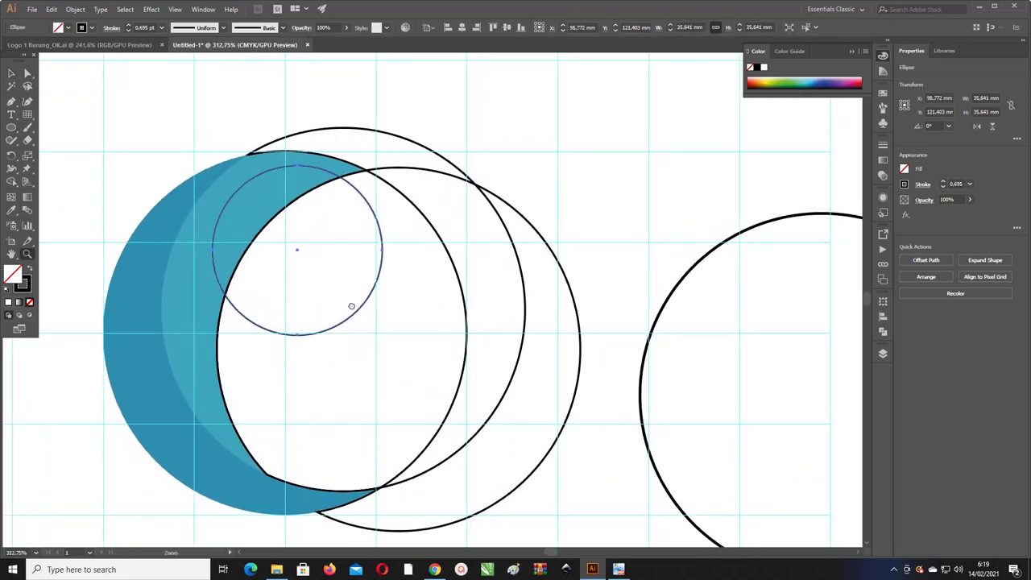
key("v")
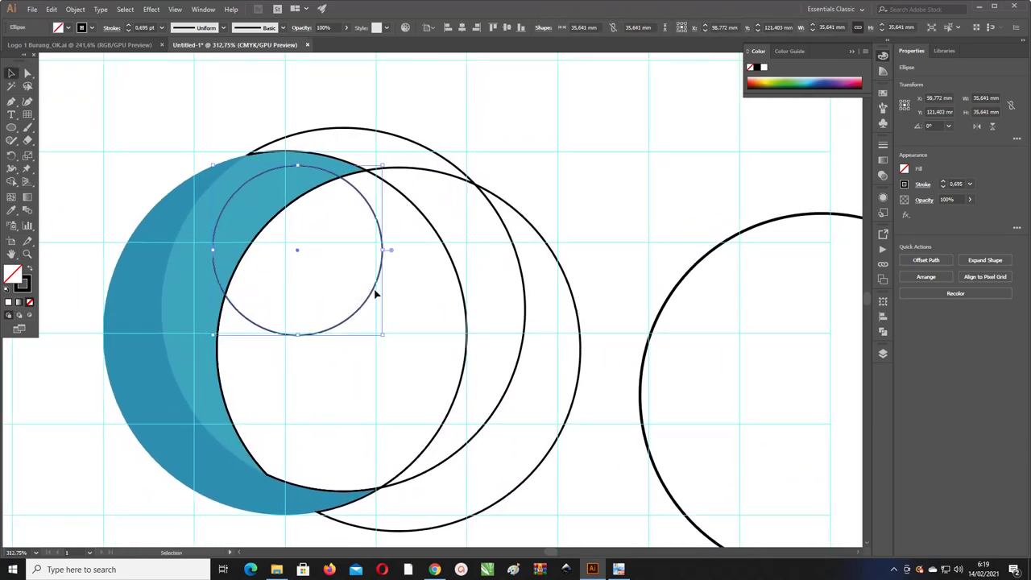
mouse_move(363, 305)
left_mouse_down()
mouse_move(382, 295)
mouse_move(387, 315)
left_mouse_up()
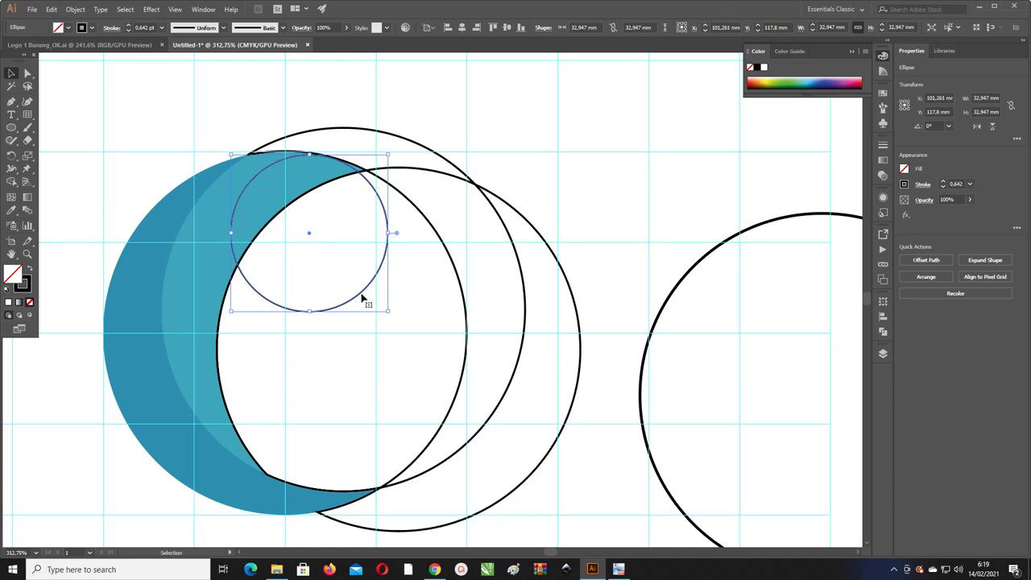
mouse_move(367, 293)
left_mouse_down()
mouse_move(392, 306)
mouse_move(384, 288)
left_mouse_up()
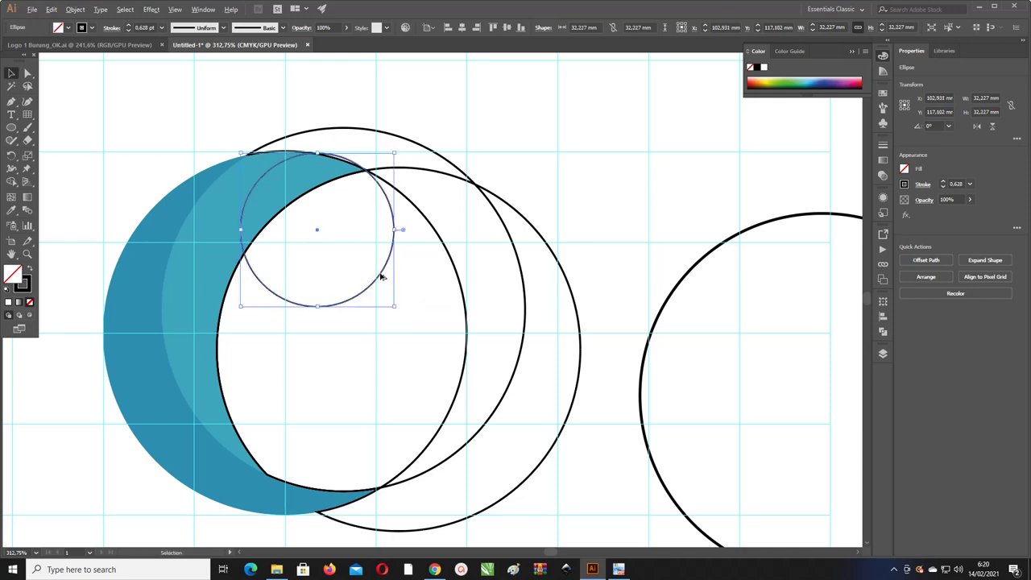
Step: Duplicate the small circle and shift the upper copy slightly lower and right
left_click_drag(382, 276, 424, 310)
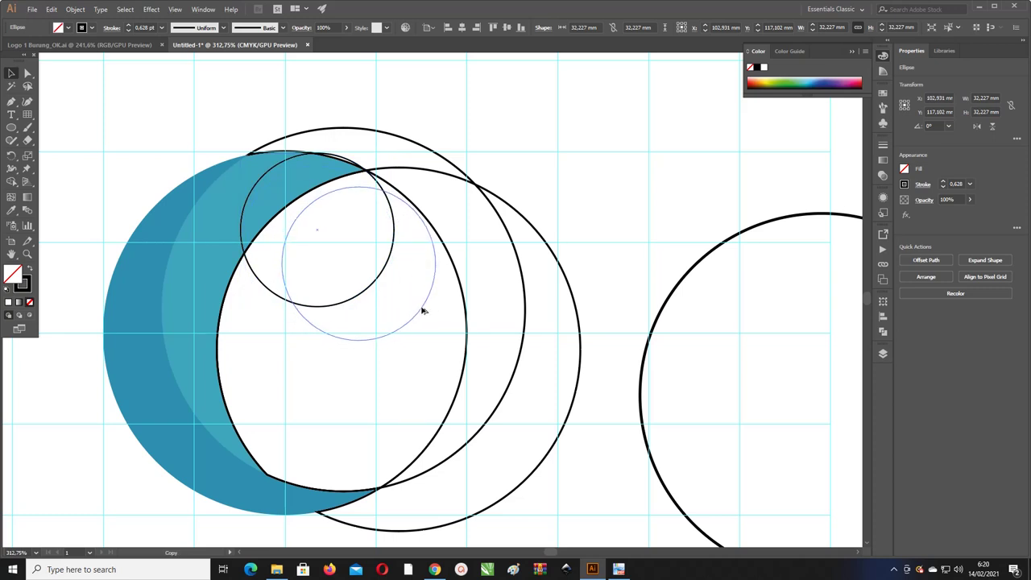
left_click_drag(424, 310, 406, 314)
key("z")
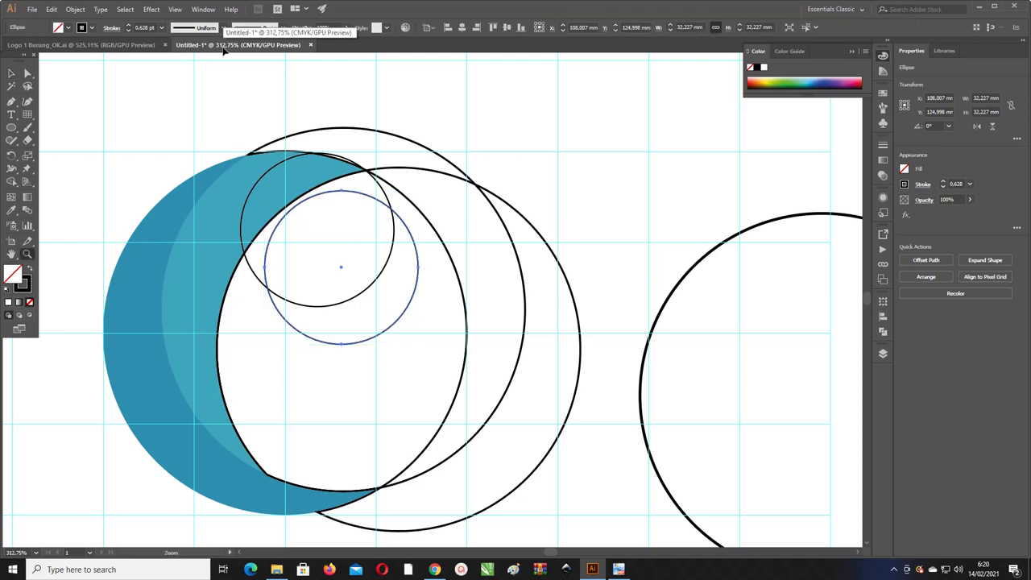
key("v")
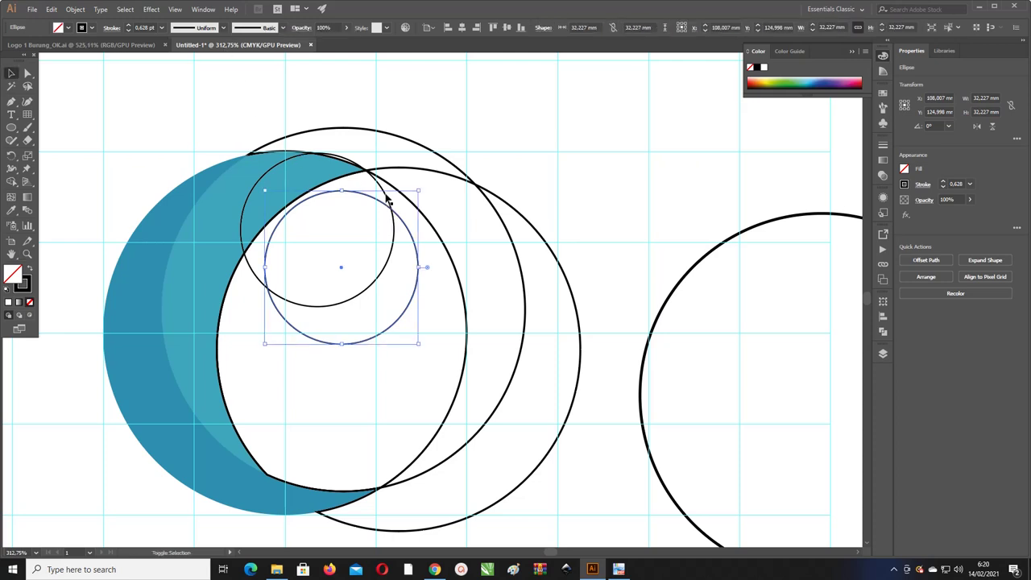
left_click(390, 201, "shift")
left_click(394, 198)
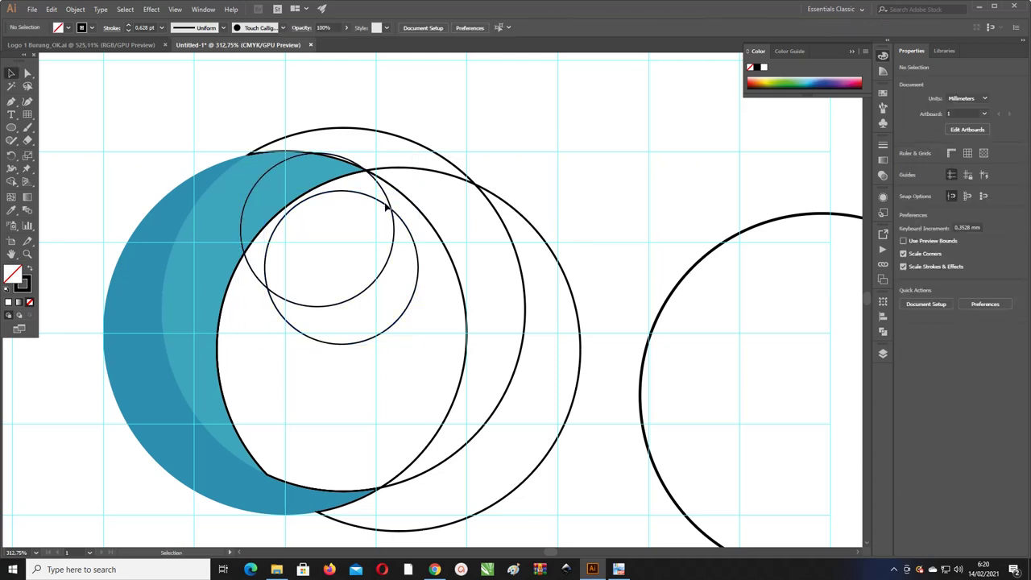
left_click(385, 204)
left_click_drag(381, 190, 380, 189)
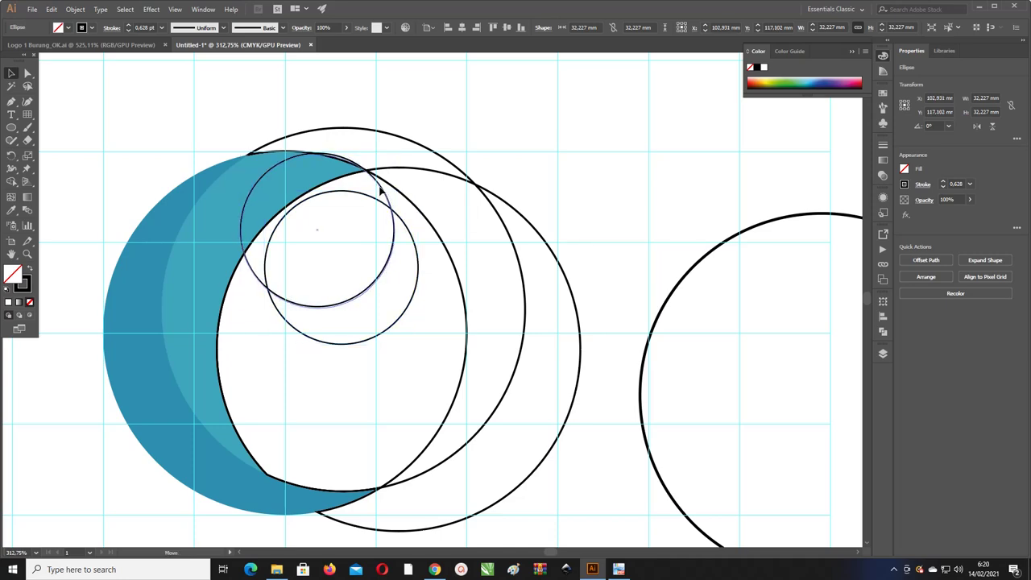
mouse_move(379, 190)
left_mouse_down()
mouse_move(554, 313)
mouse_move(449, 258)
left_mouse_up()
Step: Rotate the upper small circle around the crescent's top tip so both circles overlap
key("z")
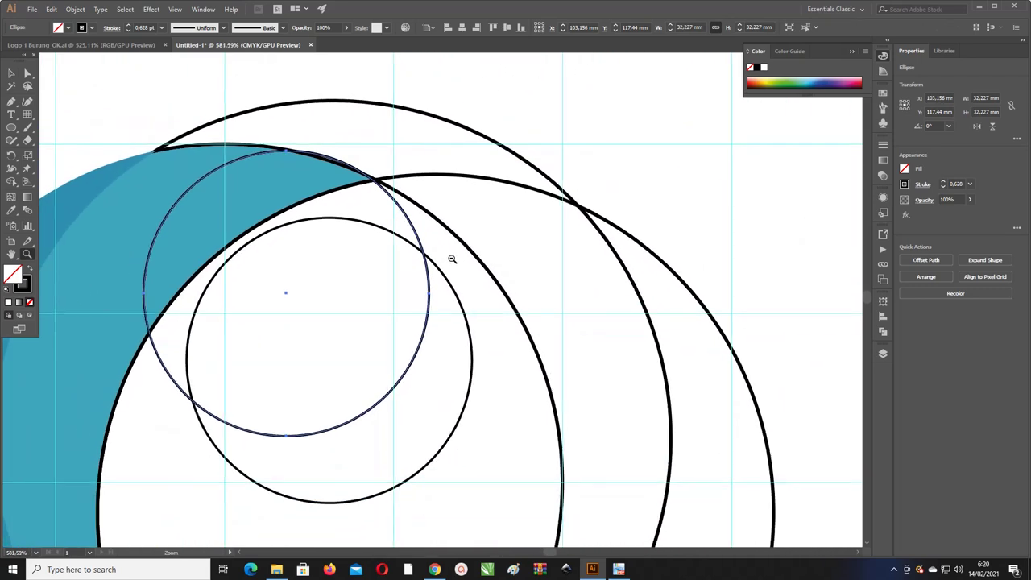
key("r")
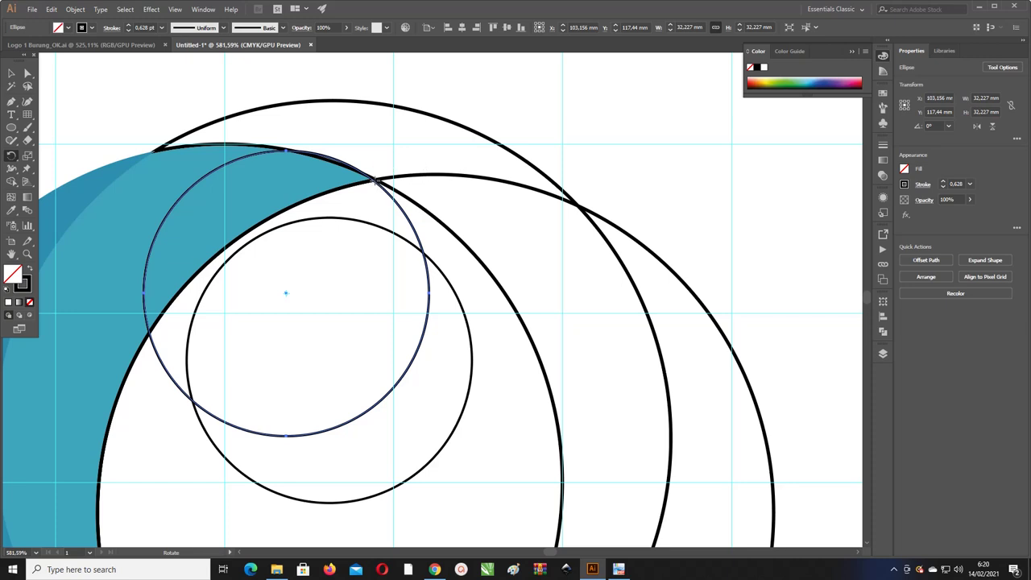
left_click(285, 292, "alt")
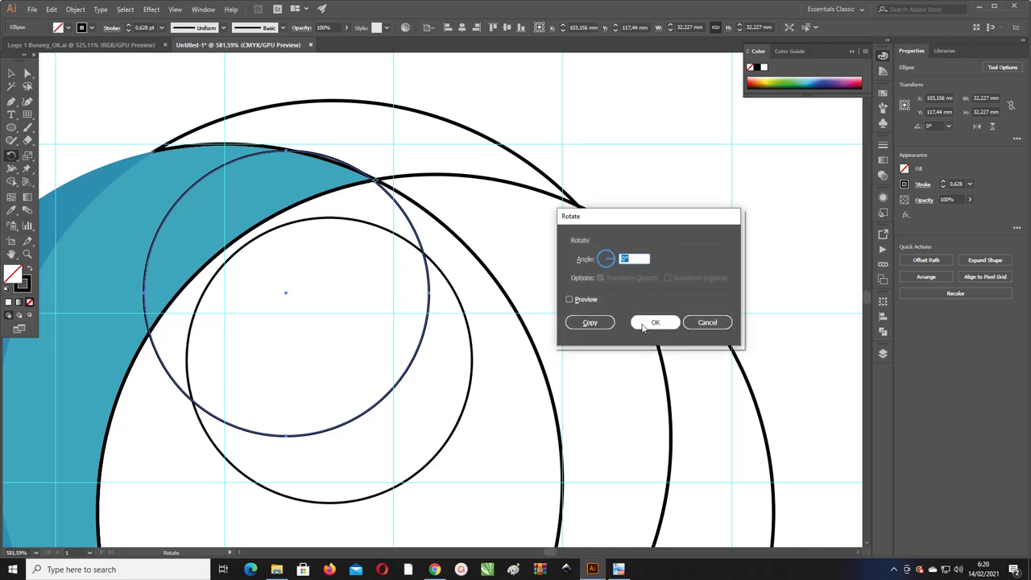
left_click_drag(631, 228, 563, 216)
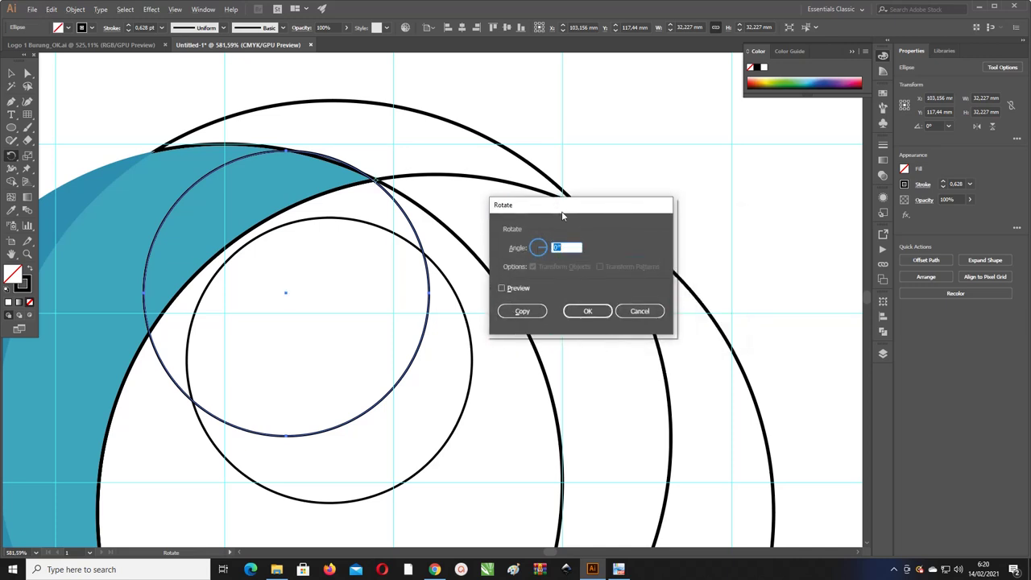
left_click(640, 312)
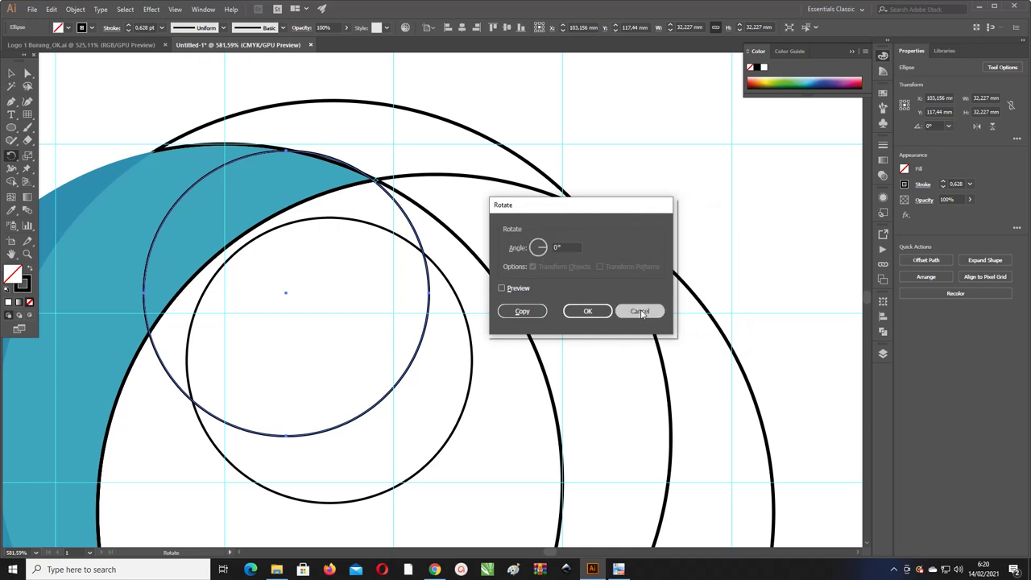
left_click_drag(424, 355, 454, 349)
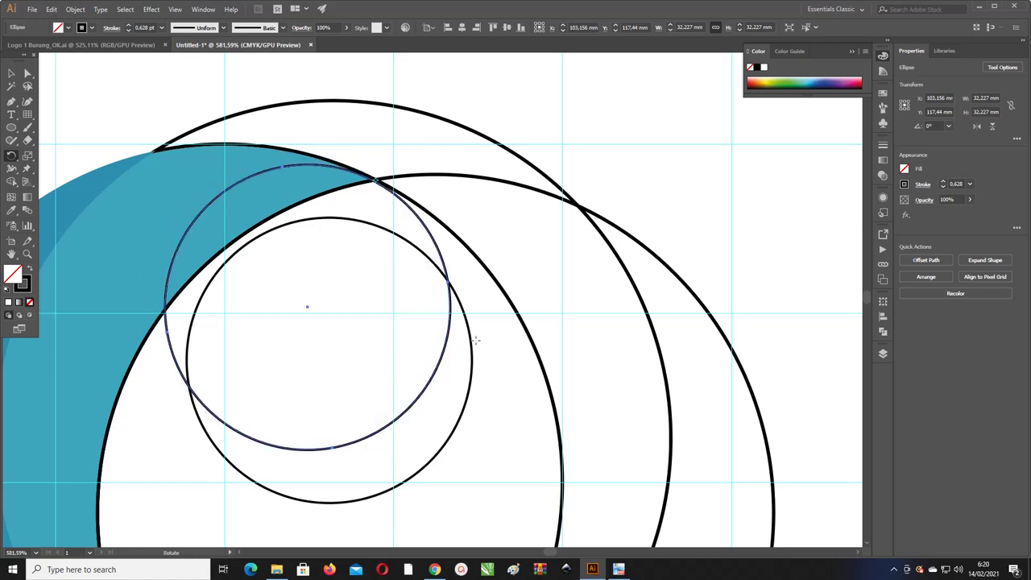
Step: Move the lower small guide circle down and to the right into its new spot
left_click(11, 73)
left_click(475, 365)
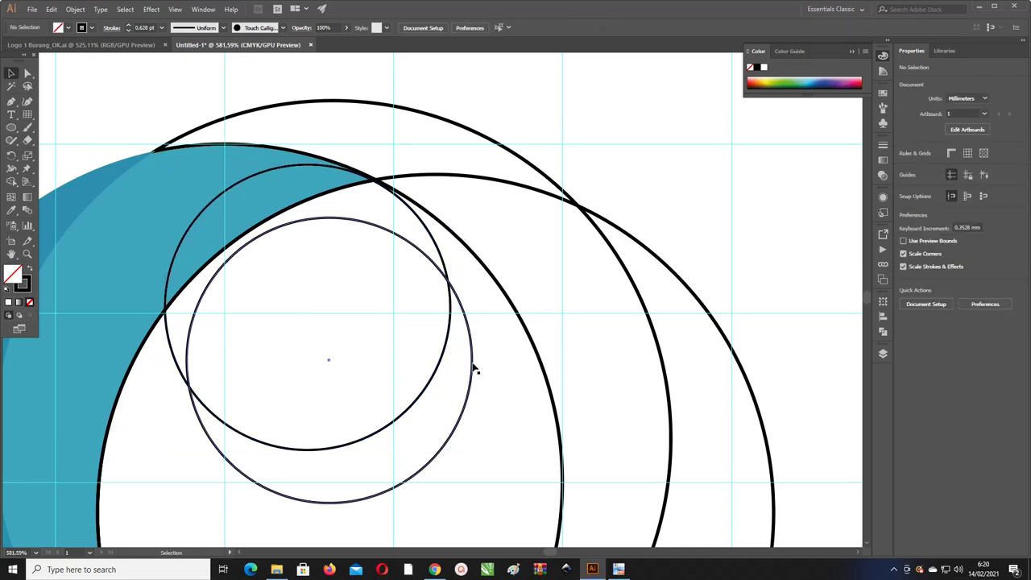
left_click(476, 360)
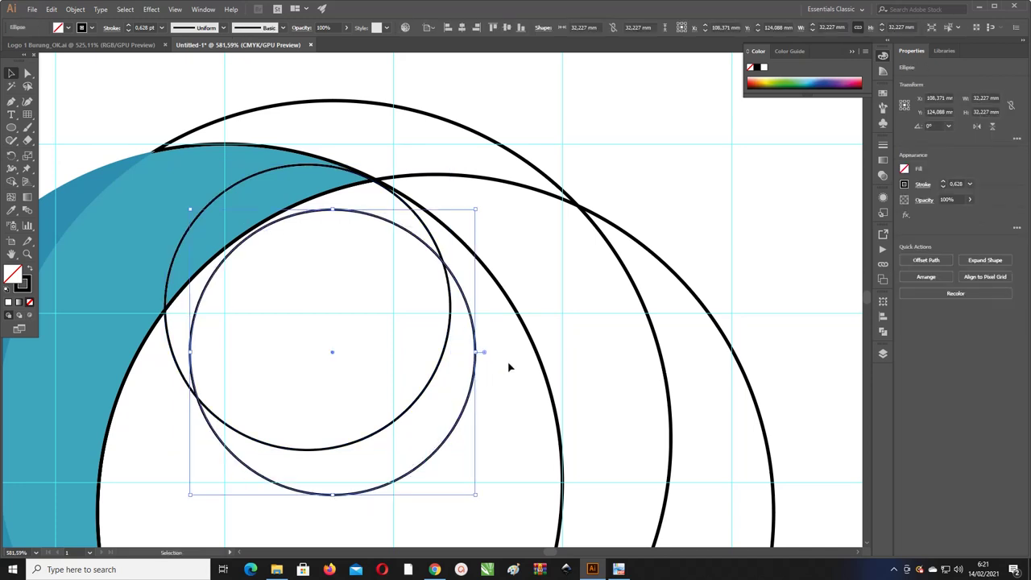
left_click(507, 362)
key("ctrl+minus")
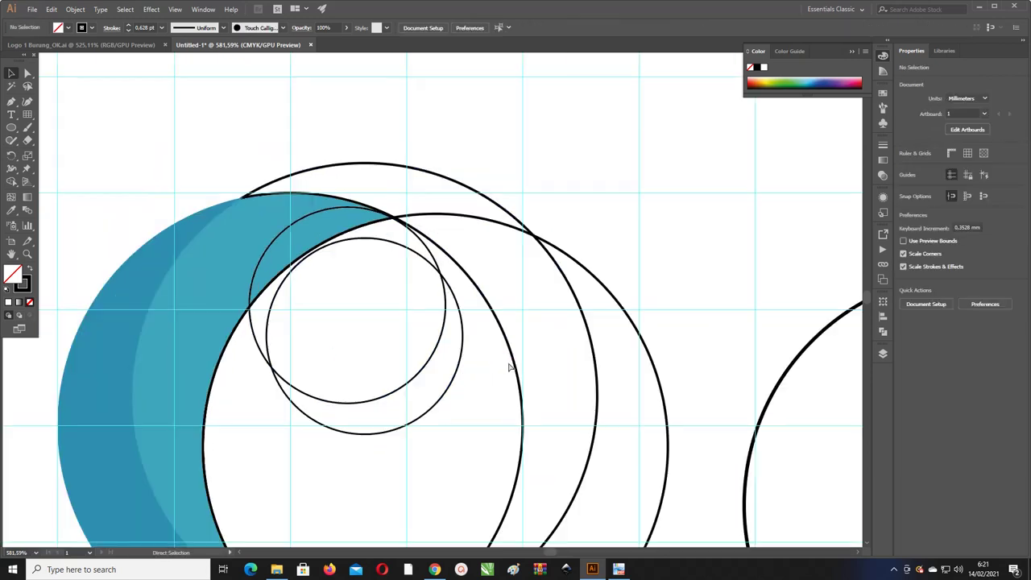
key("ctrl+minus")
left_click(458, 306)
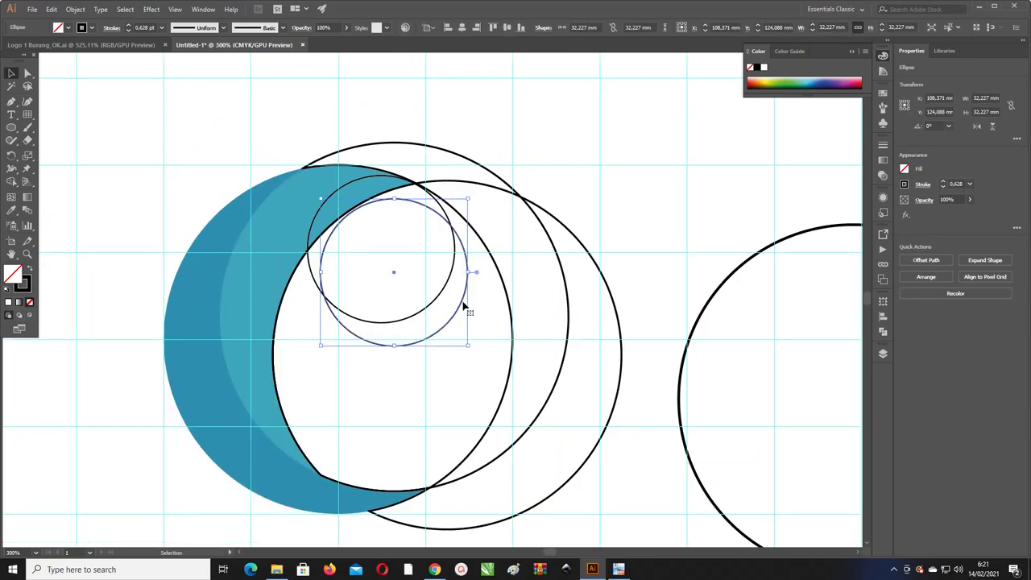
left_click_drag(464, 305, 502, 331)
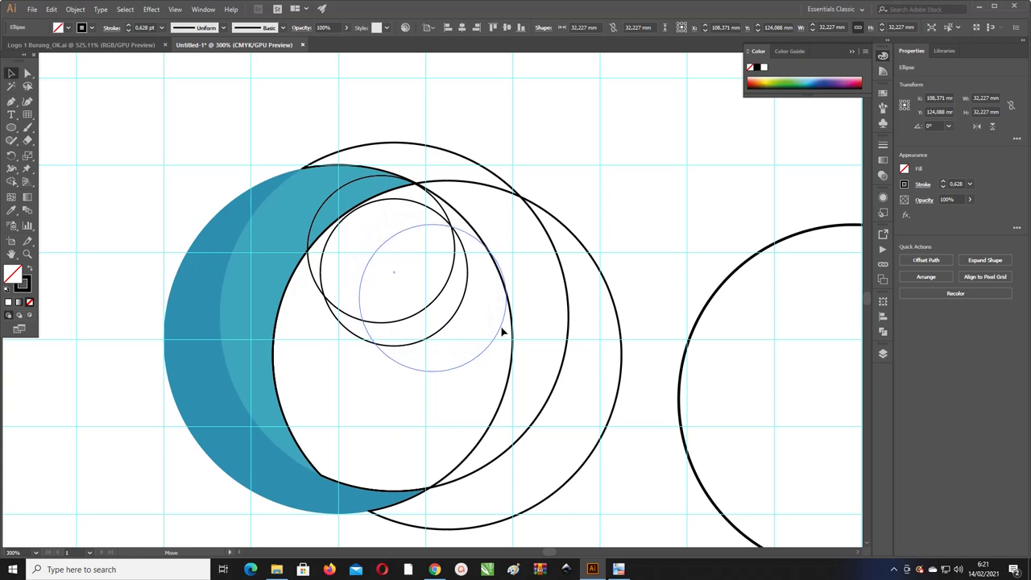
left_click_drag(501, 330, 514, 347)
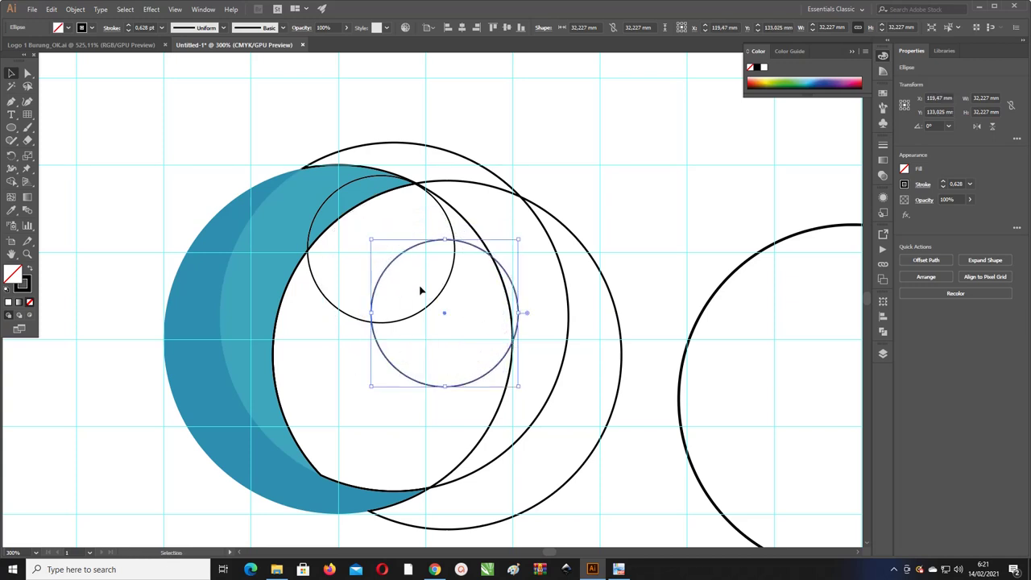
left_click_drag(524, 310, 511, 306)
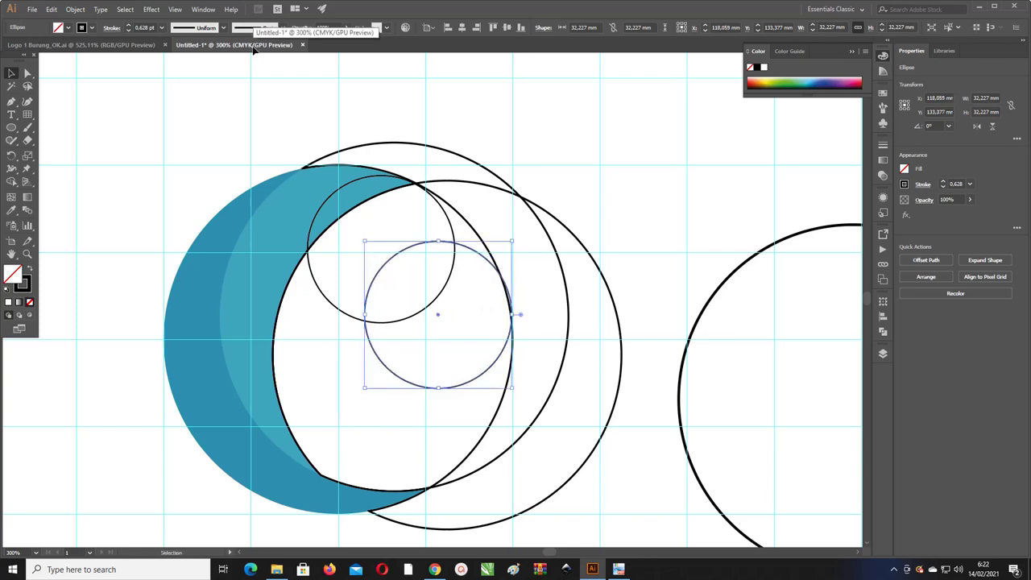
left_click_drag(498, 361, 507, 371)
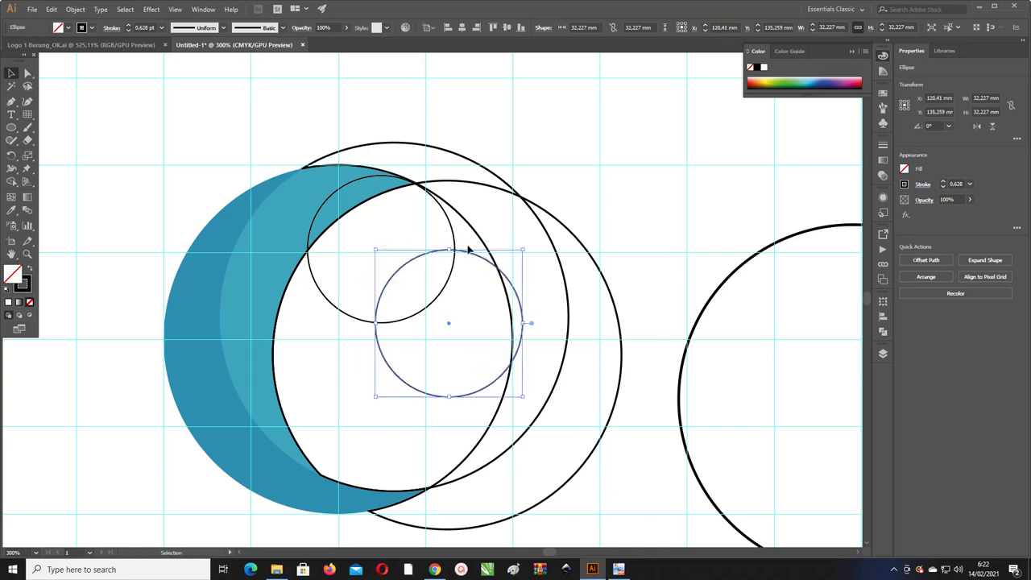
Step: Rotate both small circles together with the Rotate tool so their overlap forms an eye shape
left_click(456, 241, "shift")
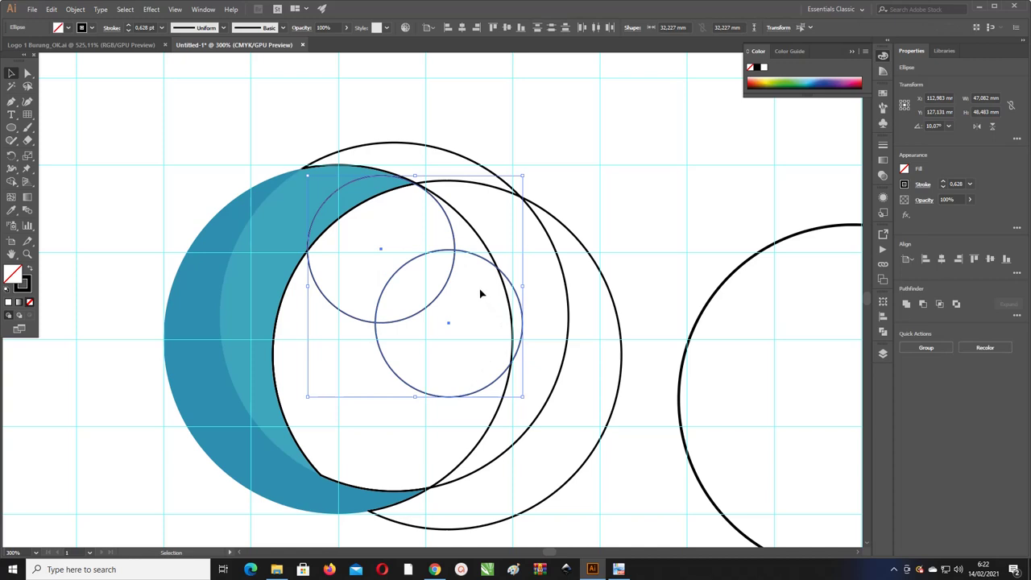
key("r")
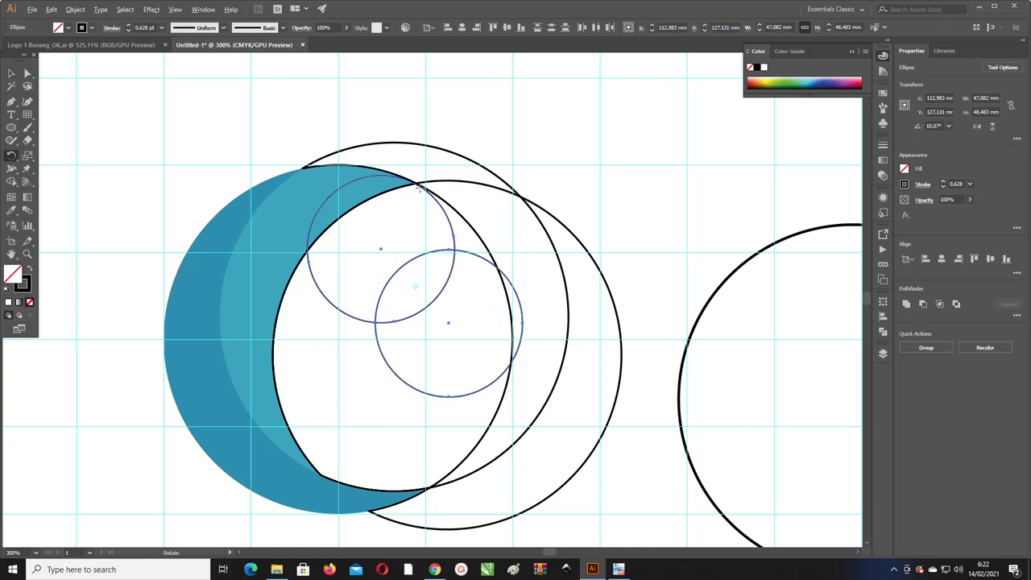
key("Return")
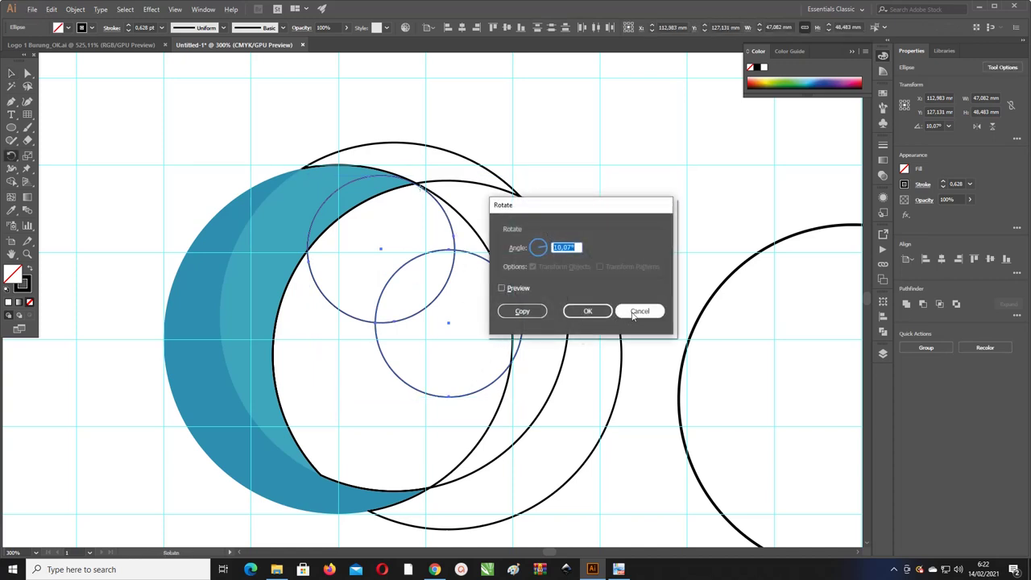
left_click(639, 310)
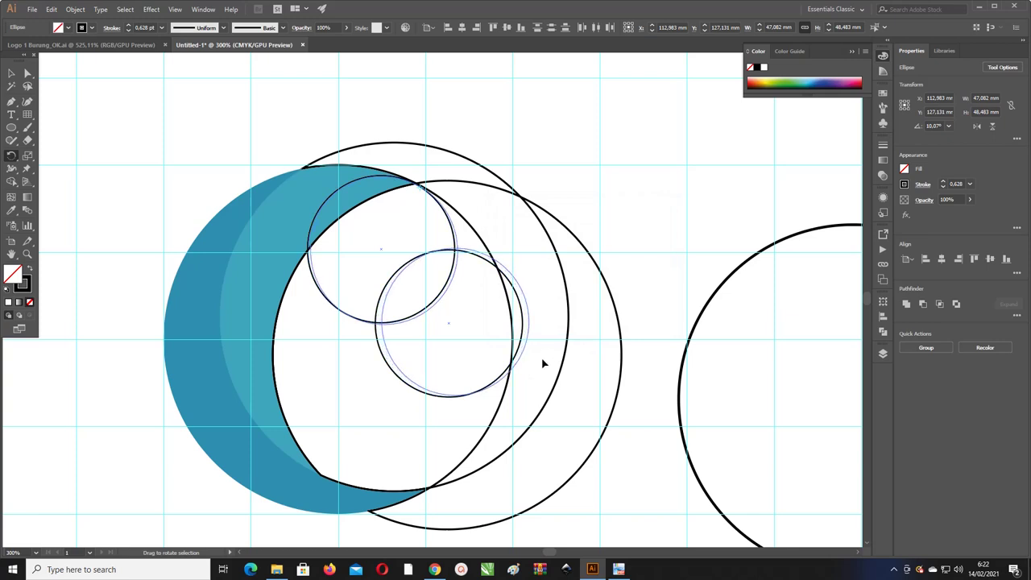
left_click_drag(540, 365, 542, 362)
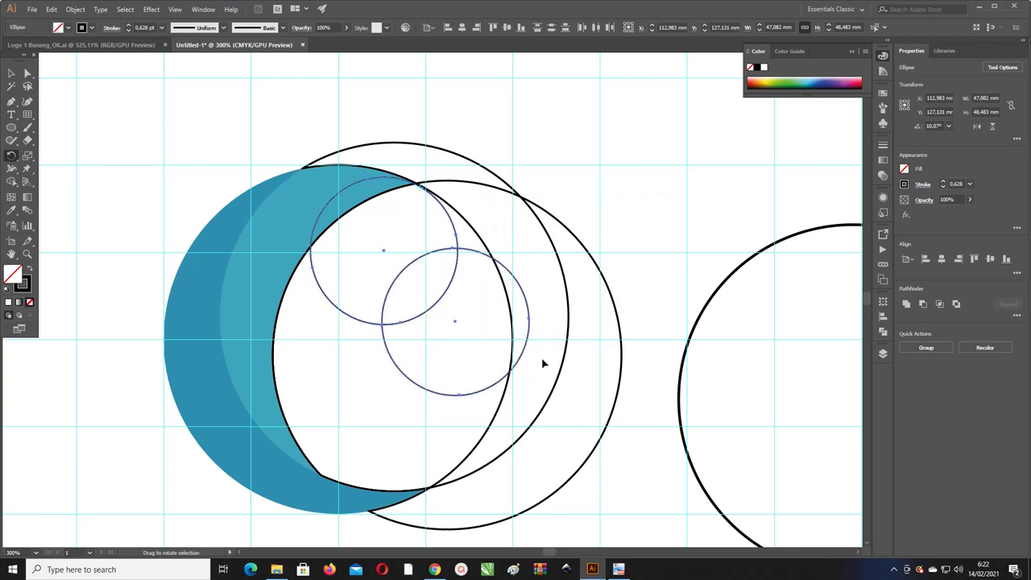
left_click(8, 74)
left_click(12, 181)
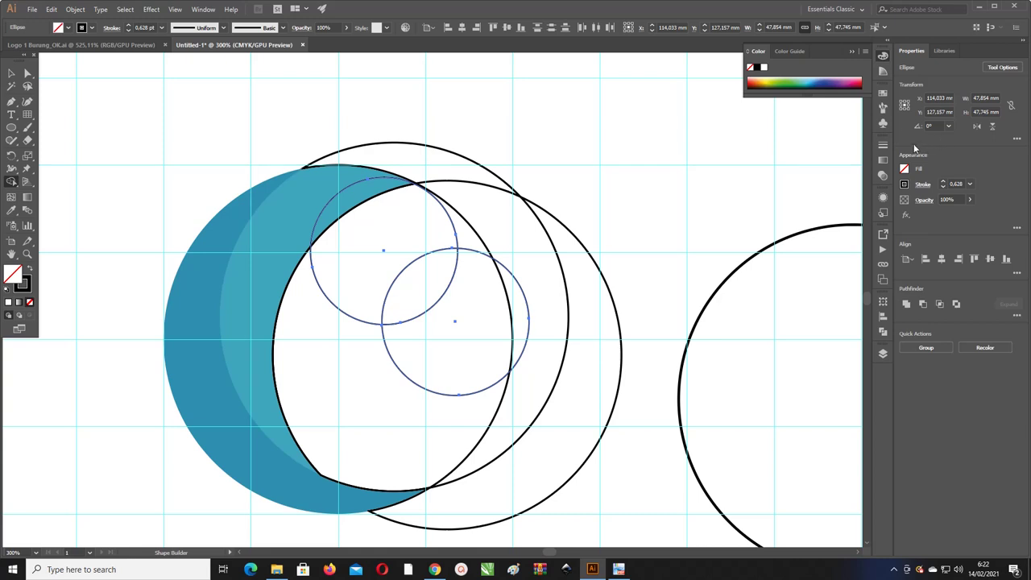
Step: Fill the lens-shaped overlap of the small circles with a dark grey swatch, then deselect
left_click(883, 93)
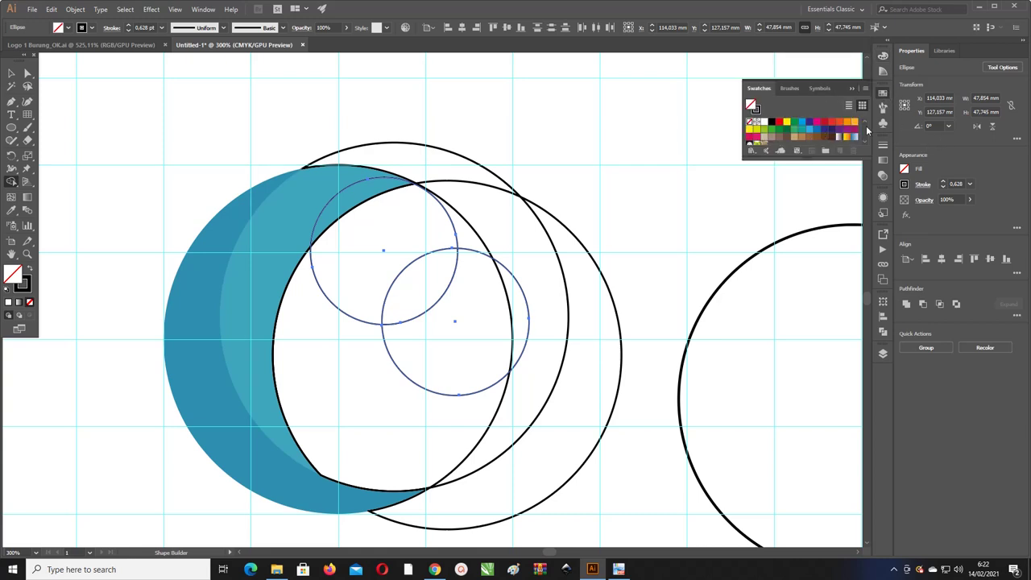
scroll(863, 138, "down", 2)
scroll(863, 138, "down", 2)
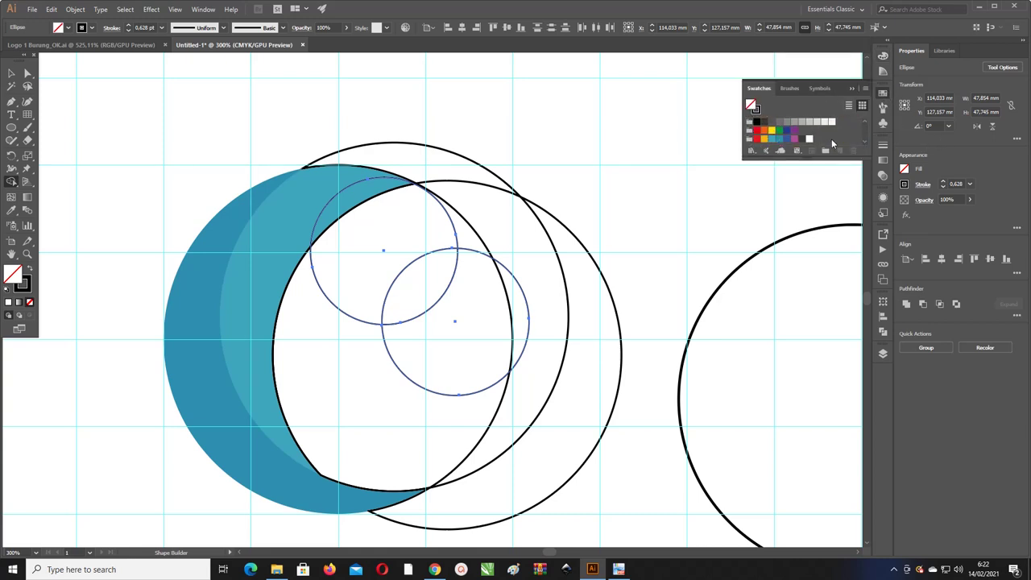
left_click(804, 139)
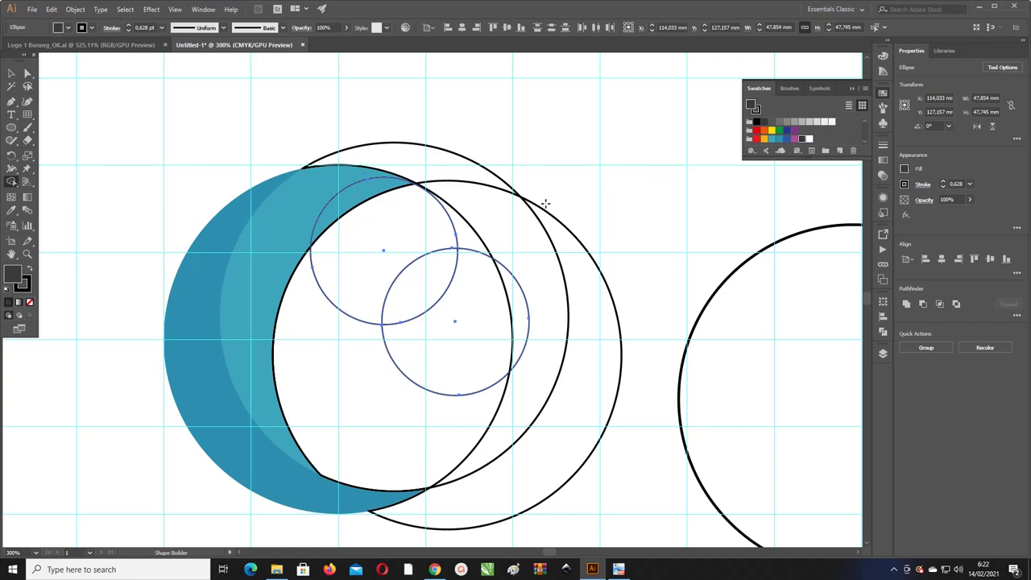
left_click(441, 272)
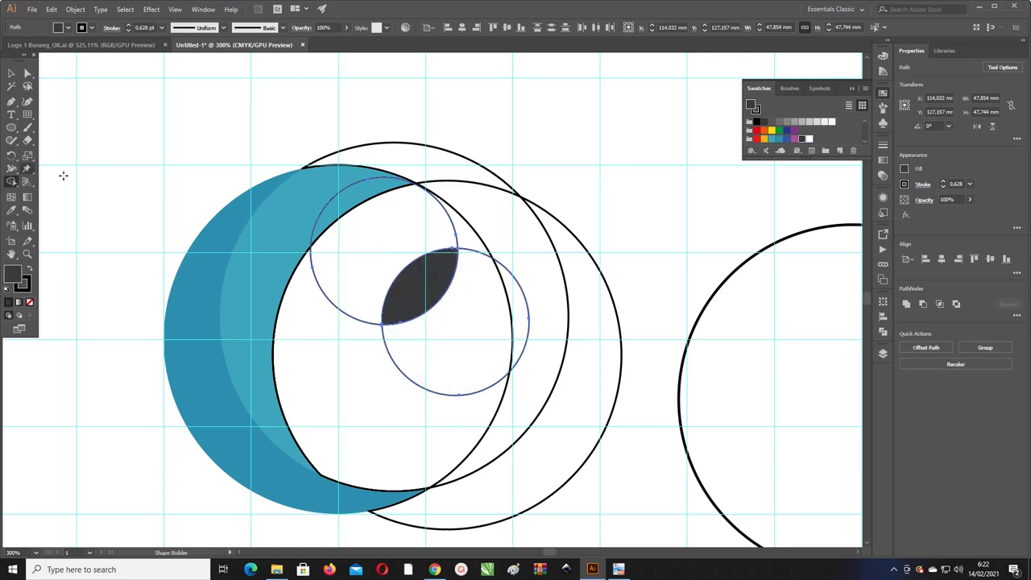
left_click(11, 74)
left_click(263, 152)
left_click_drag(262, 153, 223, 120)
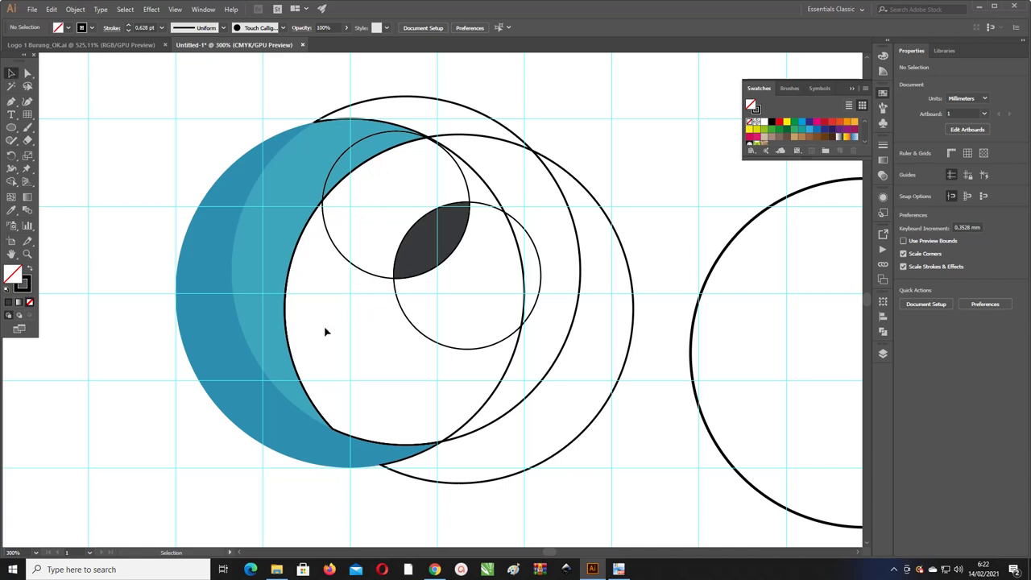
Step: Duplicate the big right circle and resize the copy to about 50 mm
left_click(262, 75)
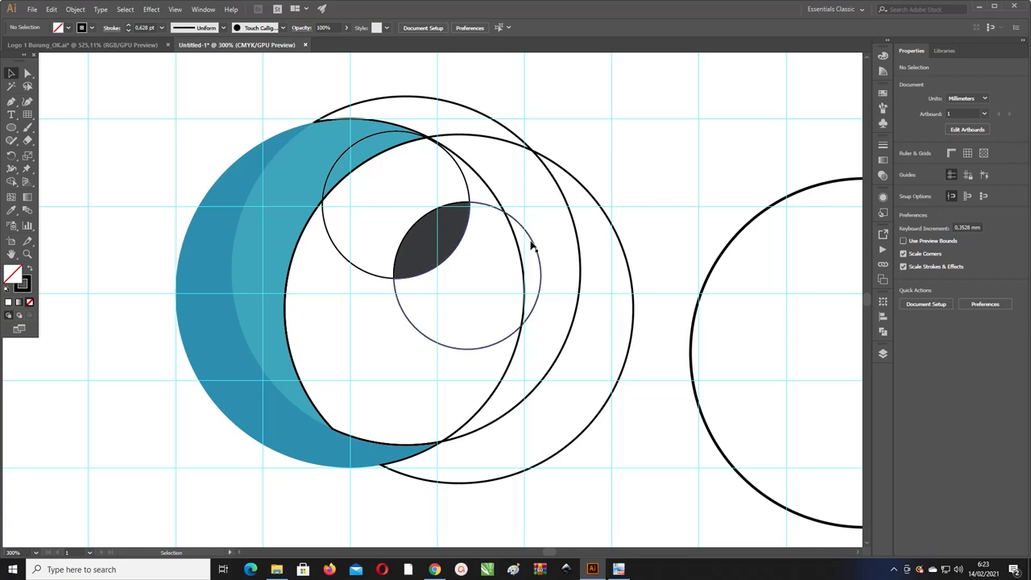
mouse_move(532, 242)
left_mouse_down()
mouse_move(498, 256)
mouse_move(540, 275)
left_mouse_up()
key("v")
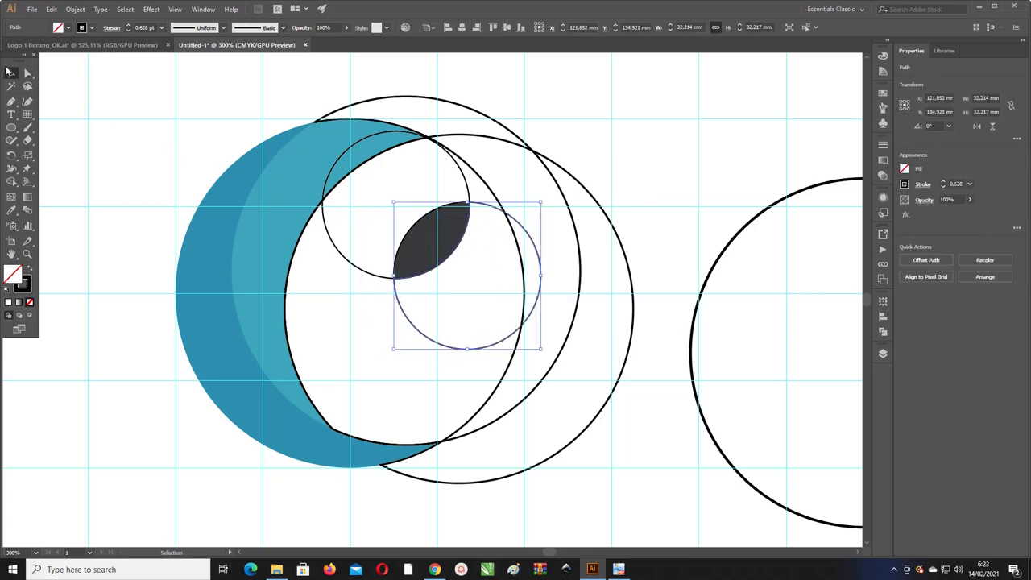
left_click_drag(709, 275, 320, 216)
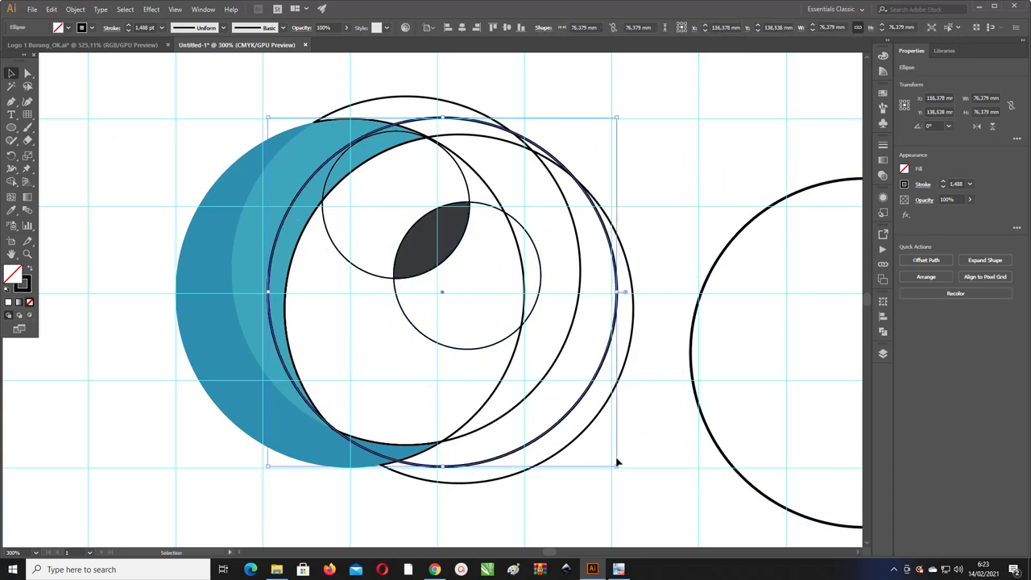
mouse_move(619, 466)
left_mouse_down()
mouse_move(478, 395)
mouse_move(439, 288)
left_mouse_up()
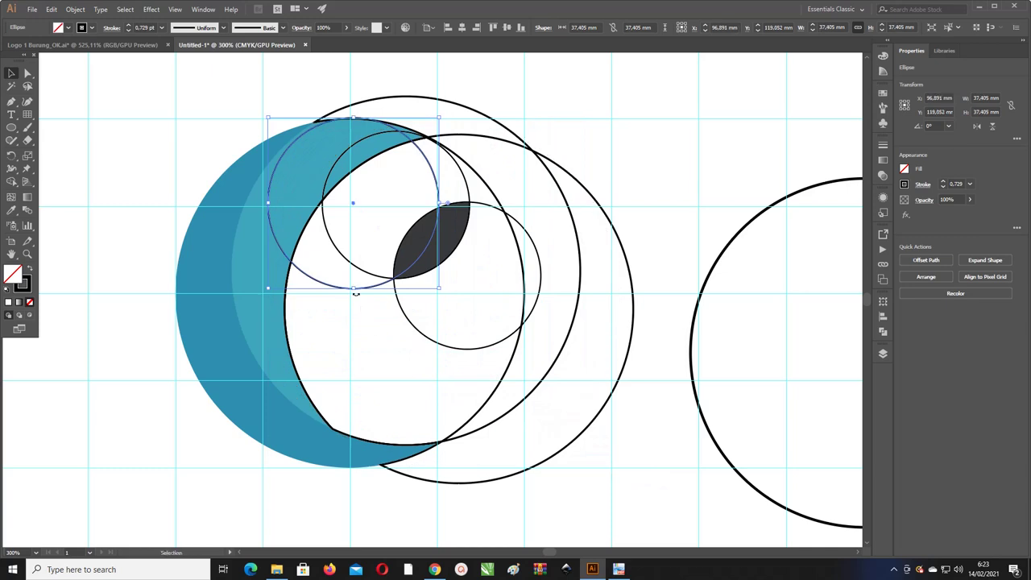
left_click_drag(366, 292, 348, 368)
left_click_drag(420, 197, 478, 139)
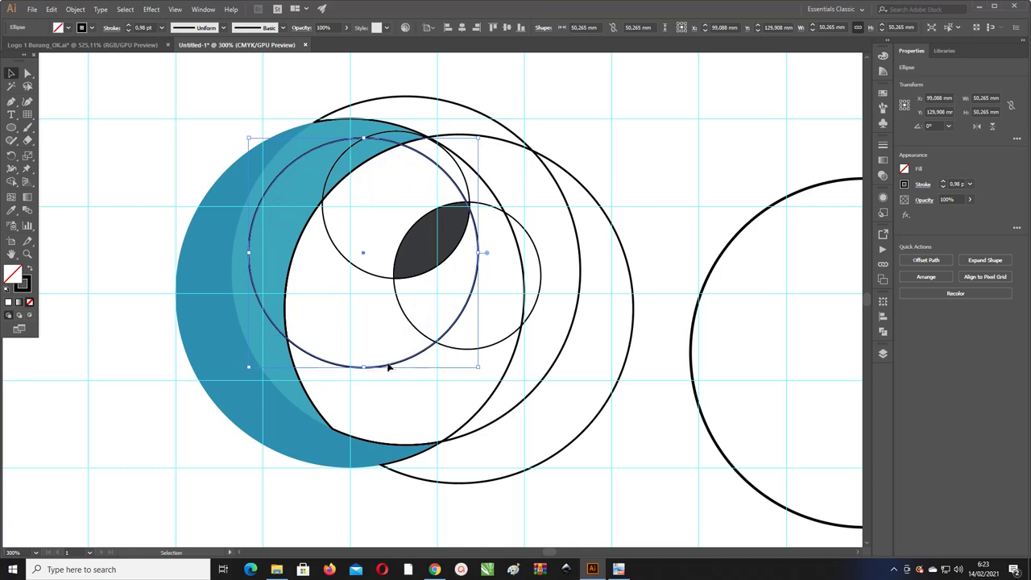
Step: Move the new circle down-left over the crescent so its right edge meets the eye's left tip
left_click(394, 374)
mouse_move(398, 368)
left_mouse_down()
mouse_move(359, 377)
mouse_move(336, 369)
mouse_move(366, 351)
left_mouse_up()
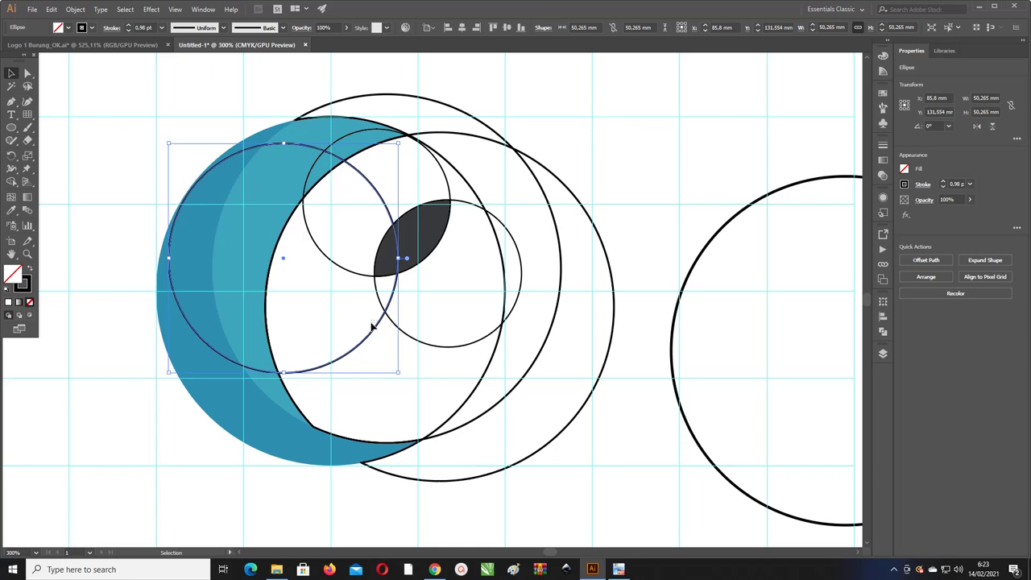
left_click(376, 330)
left_click_drag(378, 332, 373, 332)
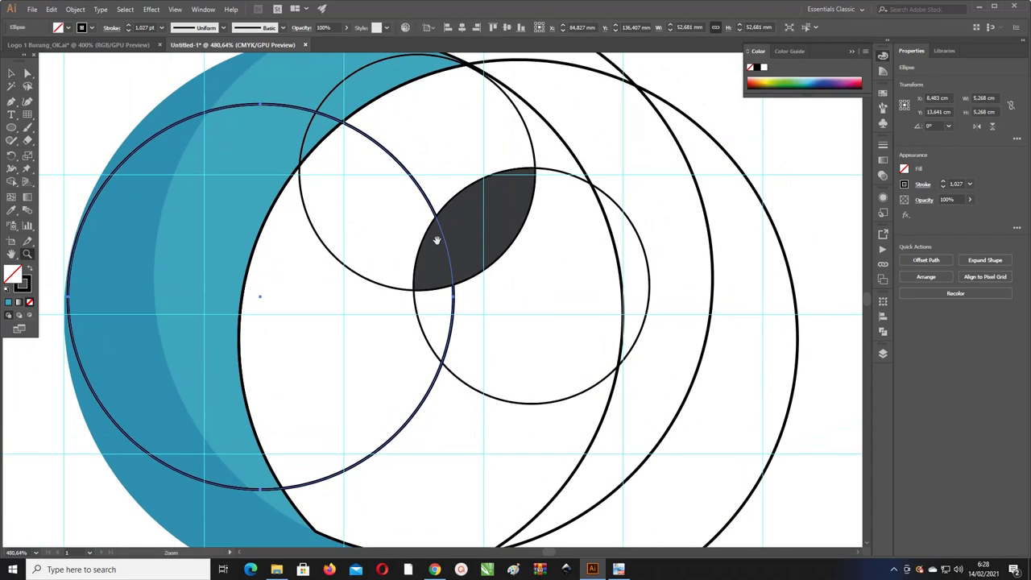
Step: Shift the mid-sized guide circle slightly up and to the right
key("v")
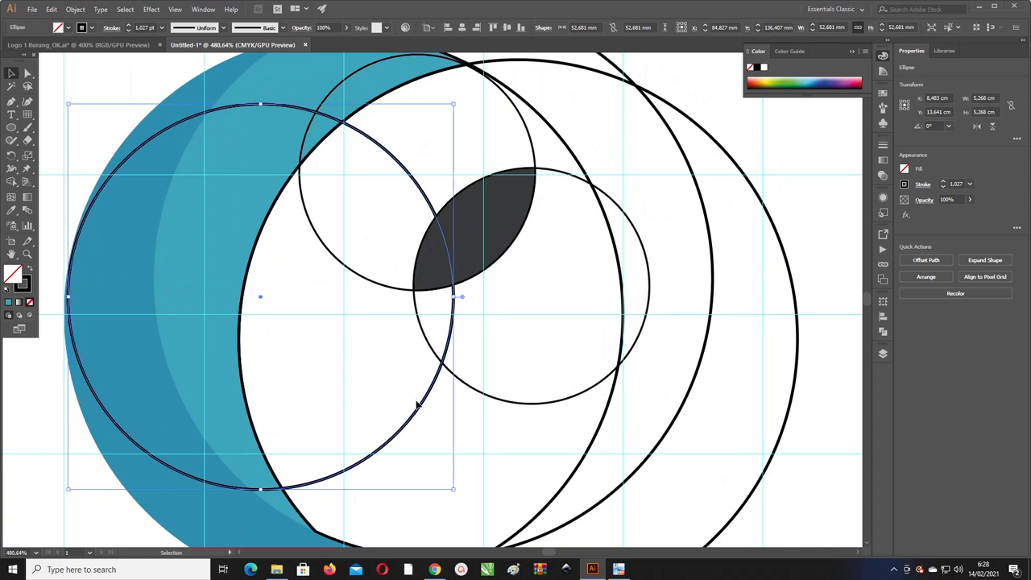
mouse_move(418, 410)
left_mouse_down()
mouse_move(452, 348)
mouse_move(428, 365)
left_mouse_up()
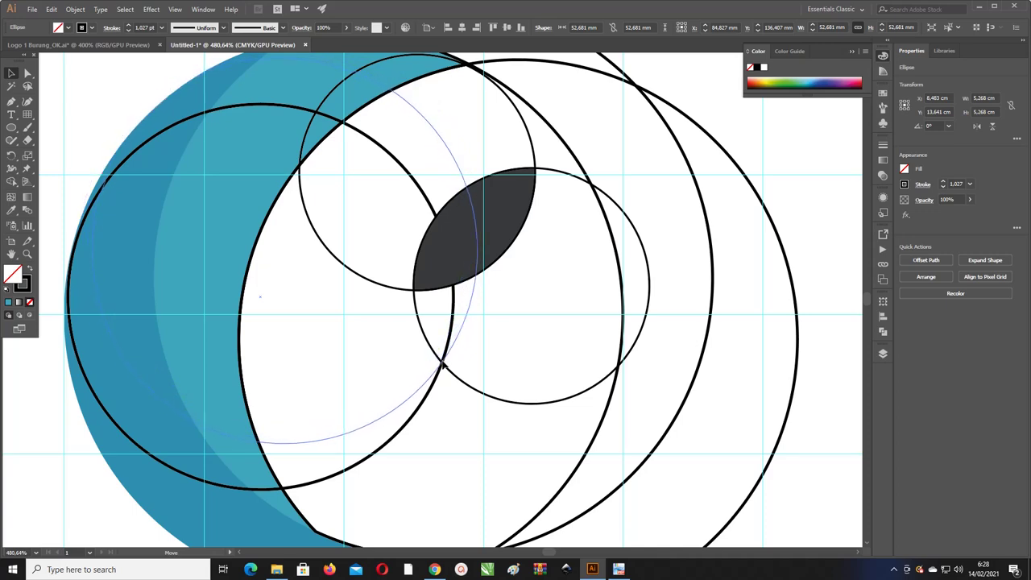
left_click_drag(429, 365, 443, 366)
mouse_move(453, 408)
left_mouse_down()
mouse_move(443, 373)
mouse_move(442, 382)
left_mouse_up()
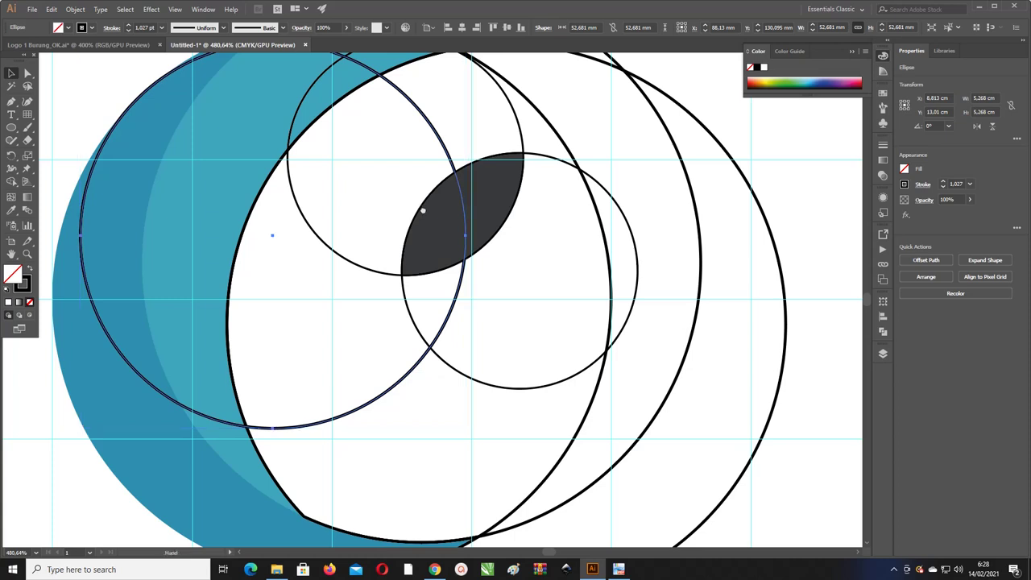
left_click_drag(421, 210, 478, 239)
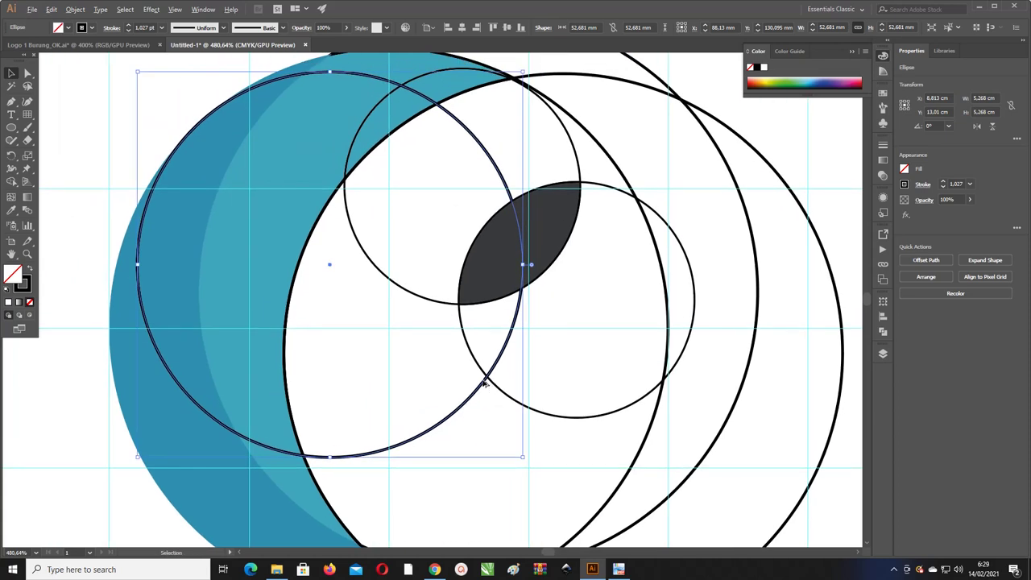
Step: Place an Alt-drag copy of the 52.68 mm circle just left of the original
left_click_drag(484, 389, 397, 408)
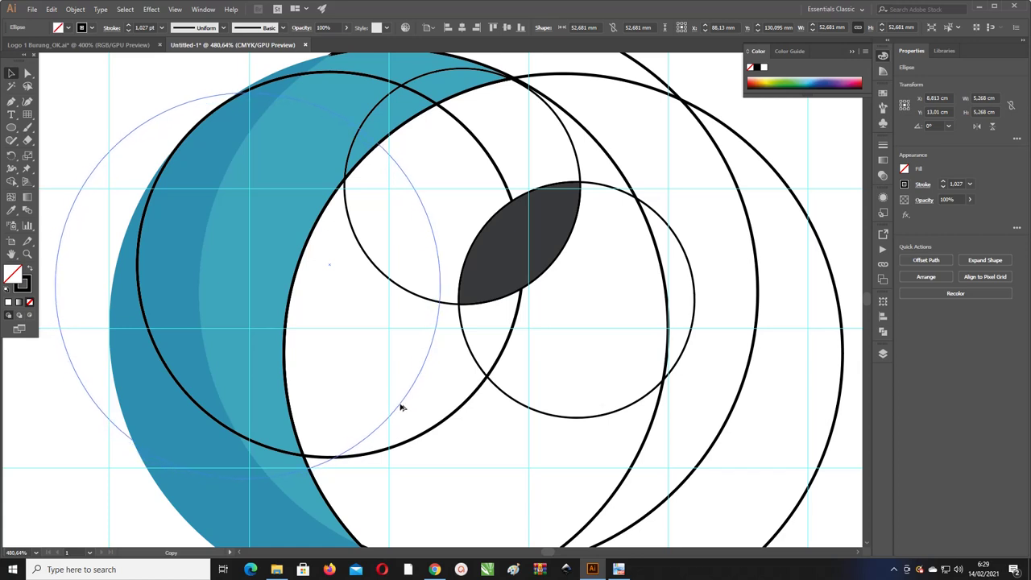
left_click_drag(397, 408, 407, 406)
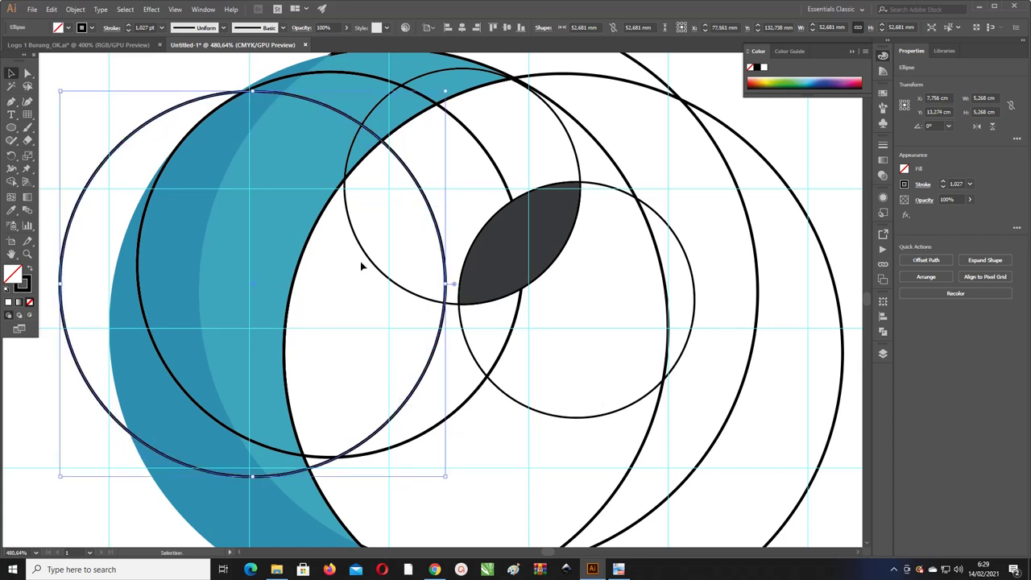
mouse_move(137, 439)
left_mouse_down()
mouse_move(143, 427)
mouse_move(132, 432)
left_mouse_up()
mouse_move(453, 422)
left_mouse_down()
mouse_move(473, 414)
mouse_move(417, 392)
left_mouse_up()
scroll(336, 322, "right", 1)
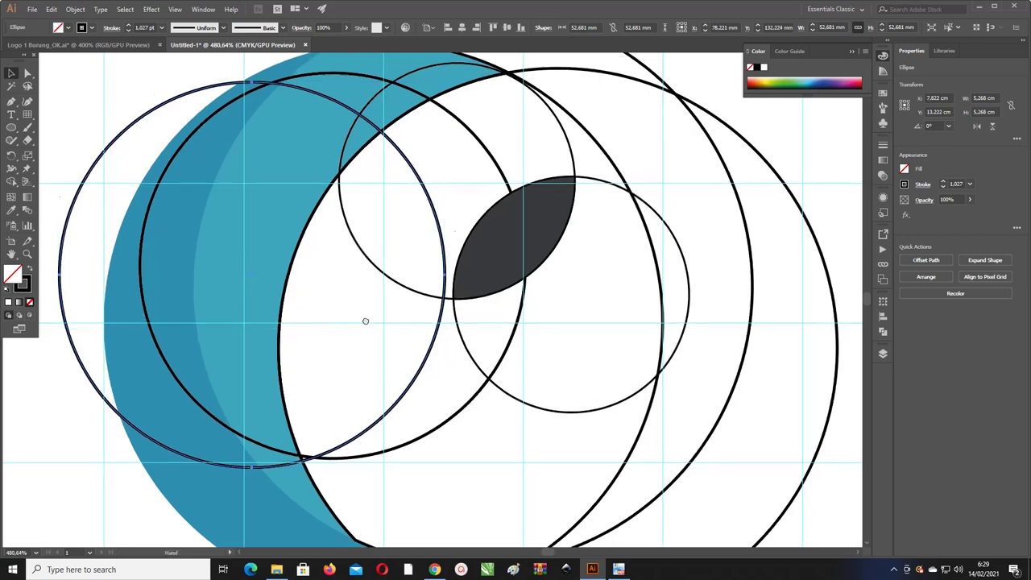
scroll(363, 320, "down", 1)
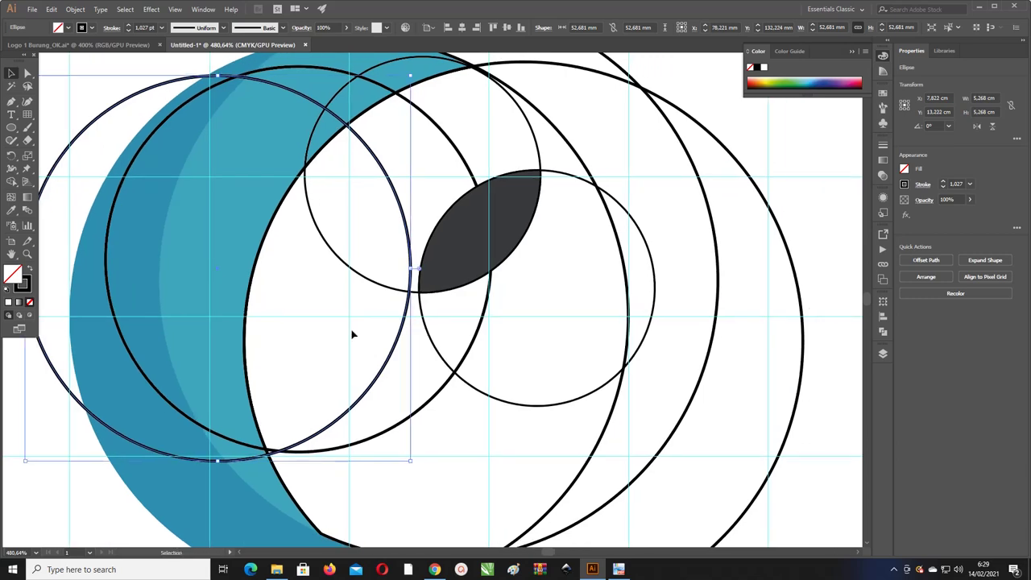
Step: Give both 52.68 mm guide circles a red outline
left_click(367, 375, "shift")
left_click(23, 290)
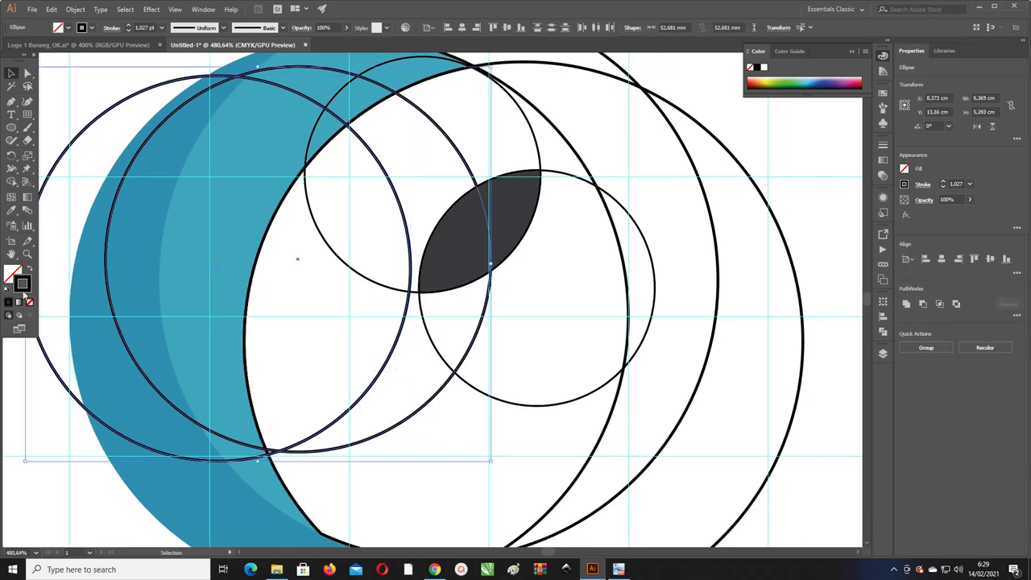
double_click(22, 286)
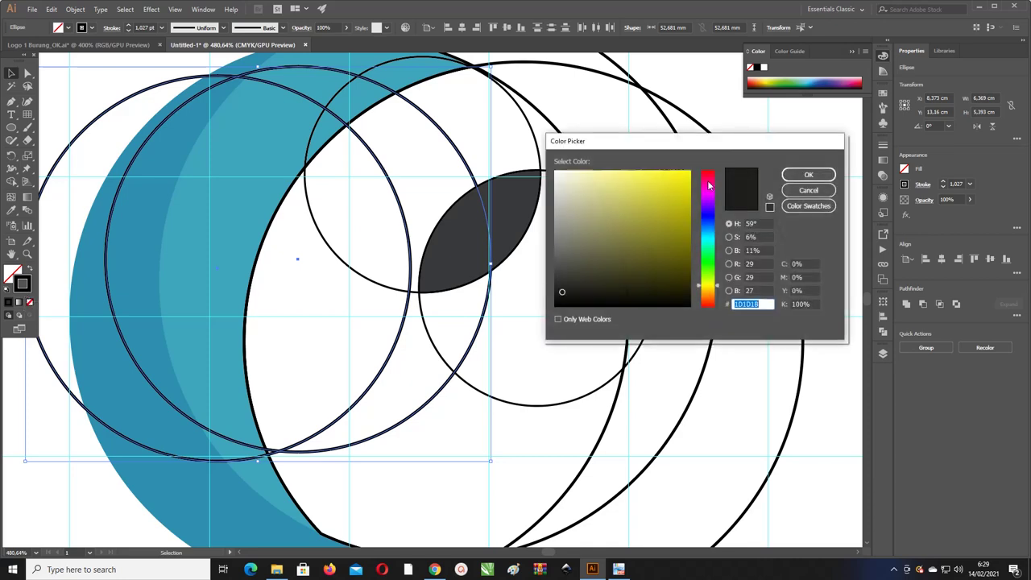
left_click(708, 172)
left_click(808, 174)
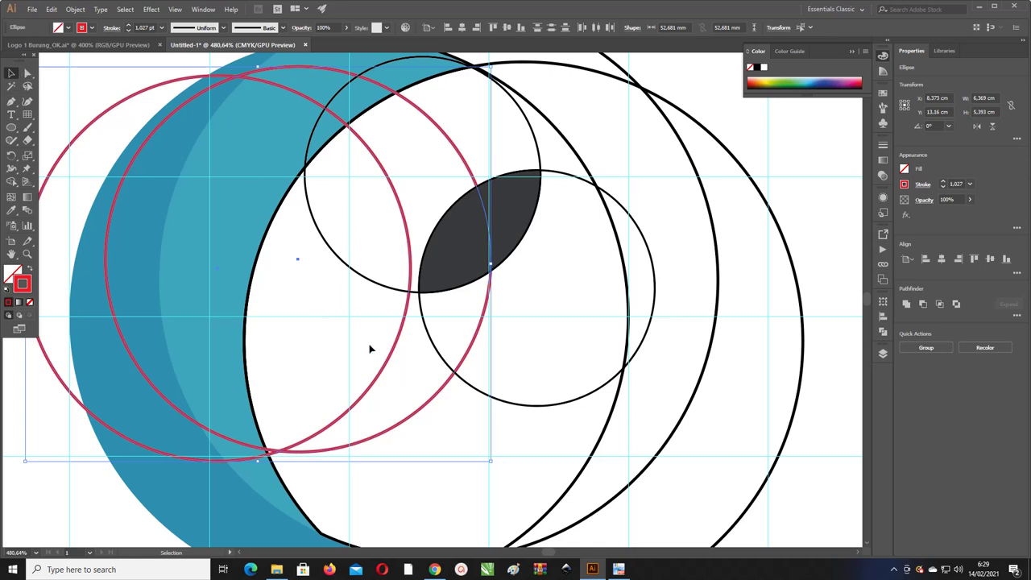
Step: Fill the overlap of the circles and crescent with dark grey 3F3F3F to form the face shape
left_click(382, 287, "shift")
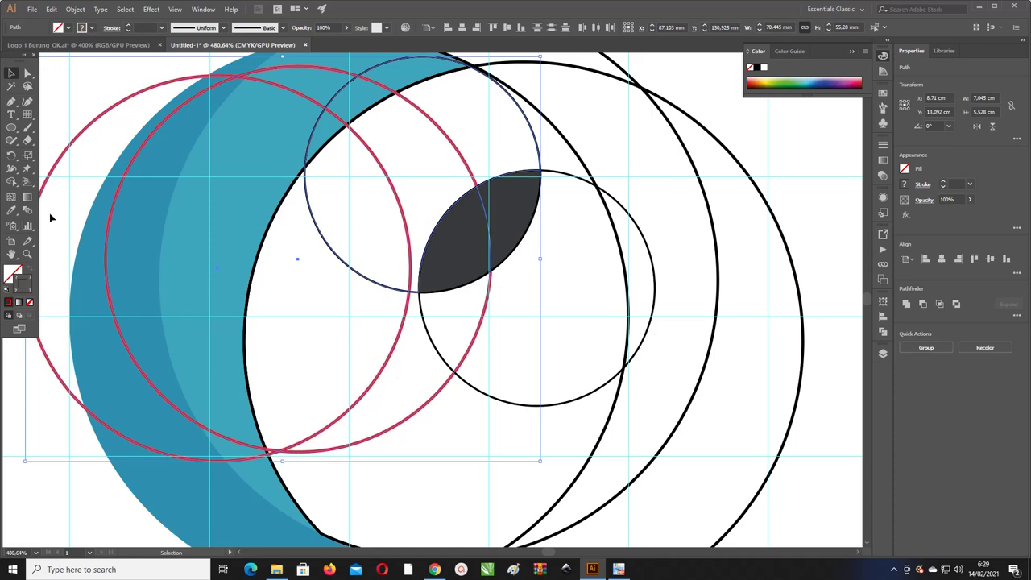
left_click(11, 181)
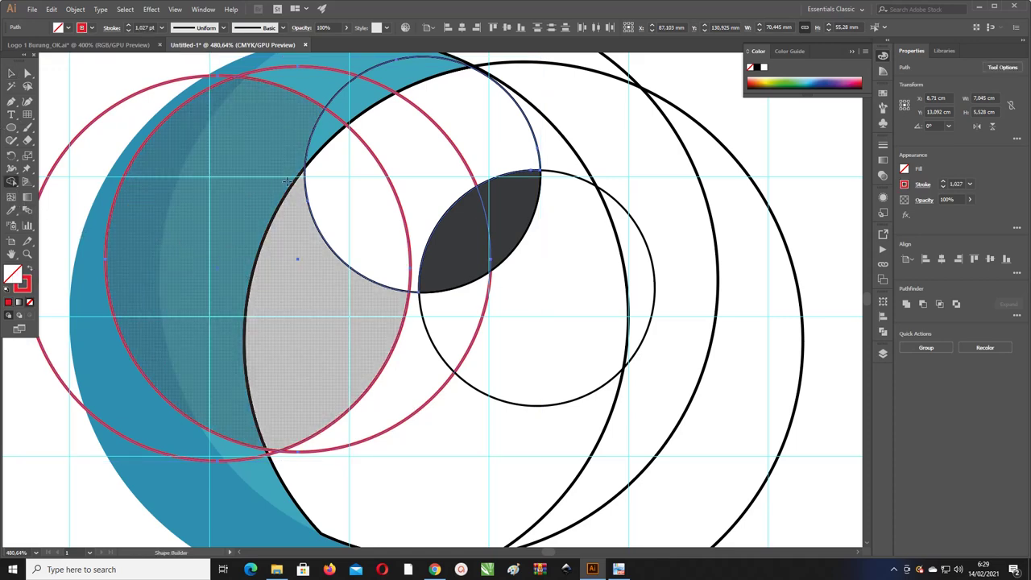
key("v")
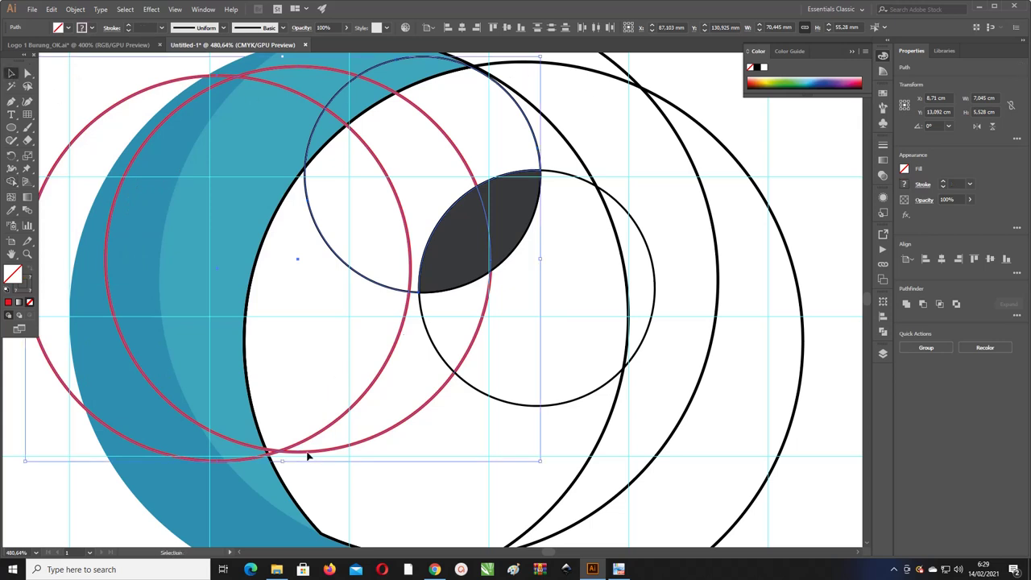
left_click(291, 498, "shift")
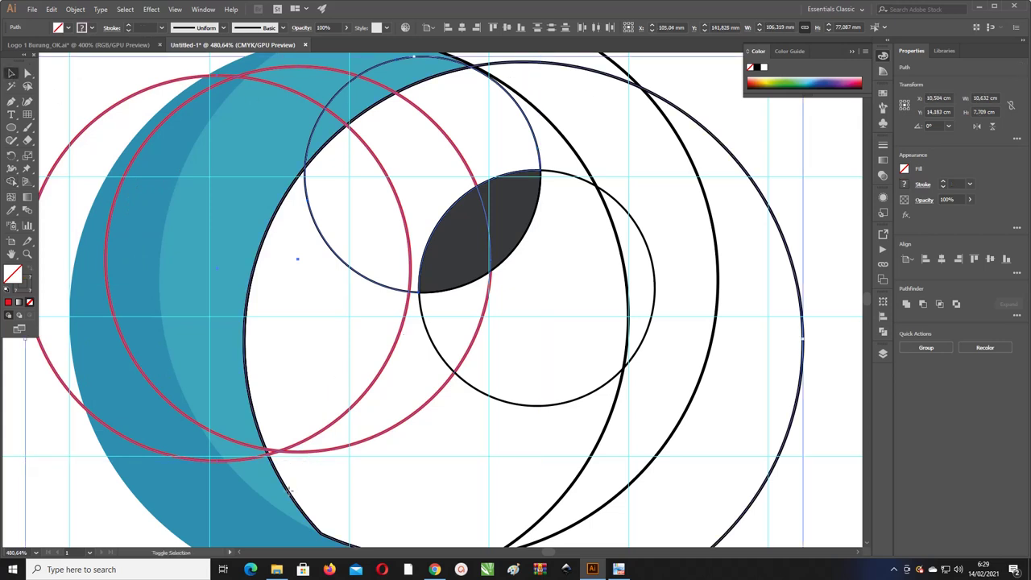
left_click(11, 182)
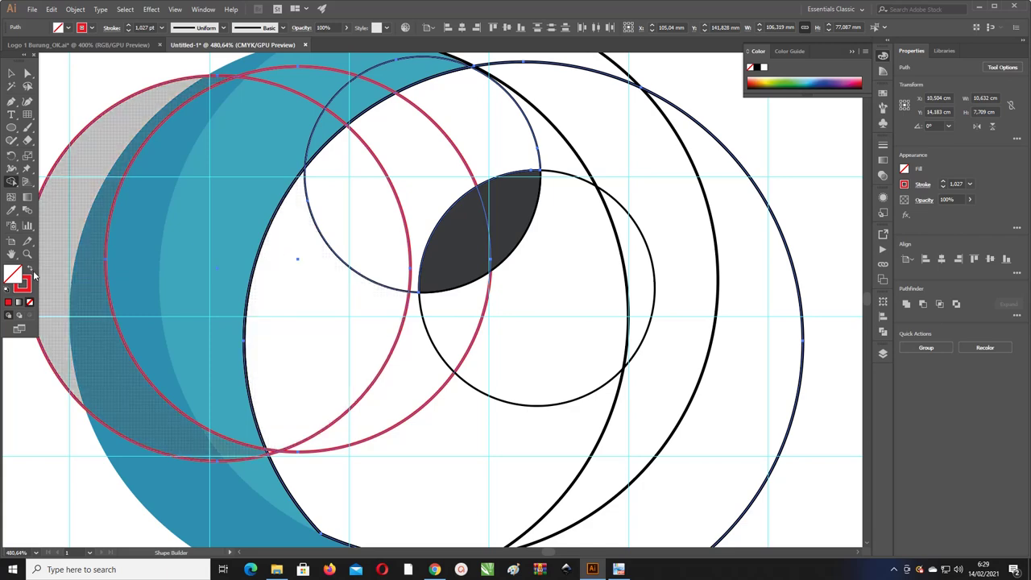
left_click(33, 273)
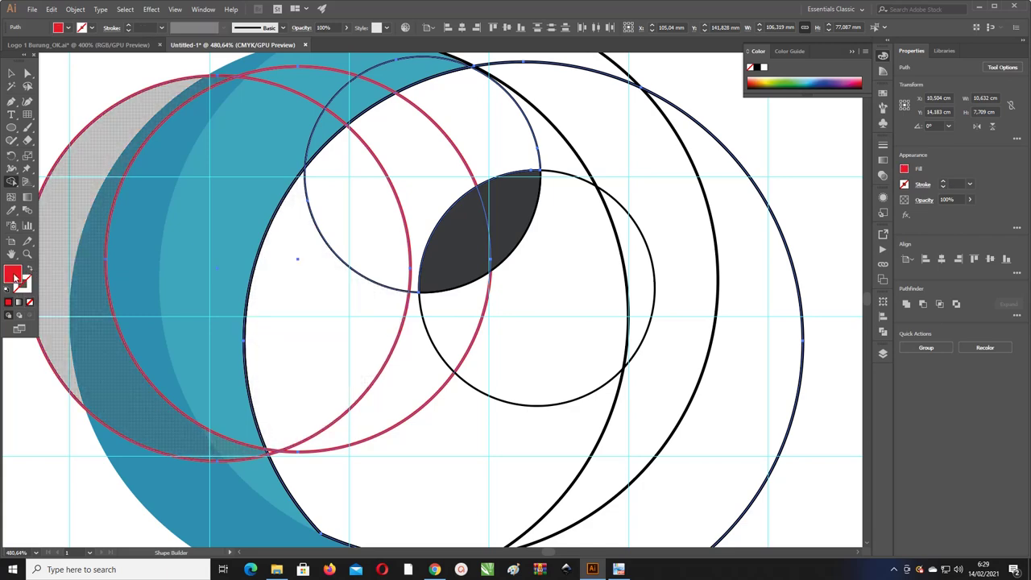
double_click(14, 277)
type("3F3F3F")
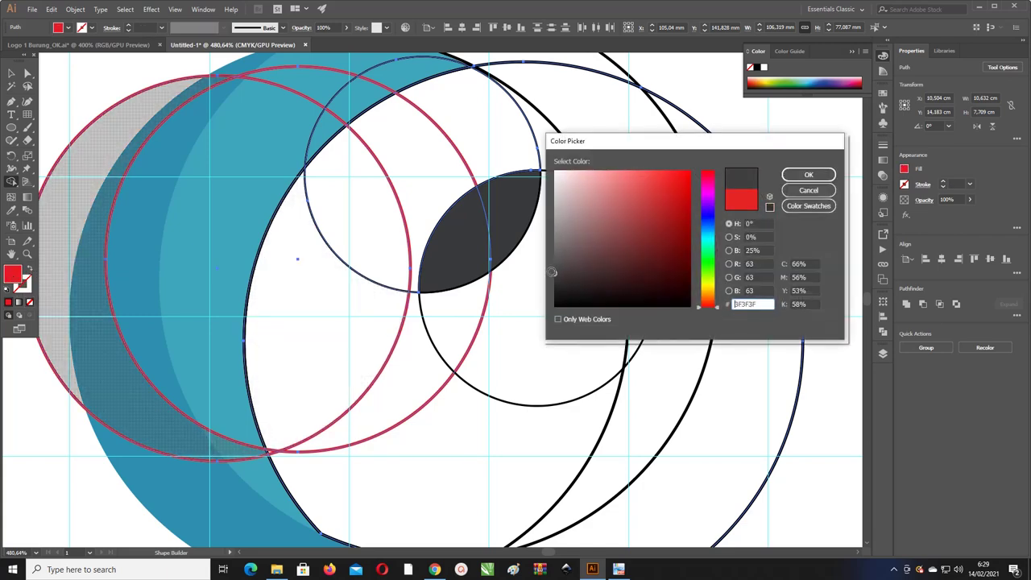
left_click(808, 175)
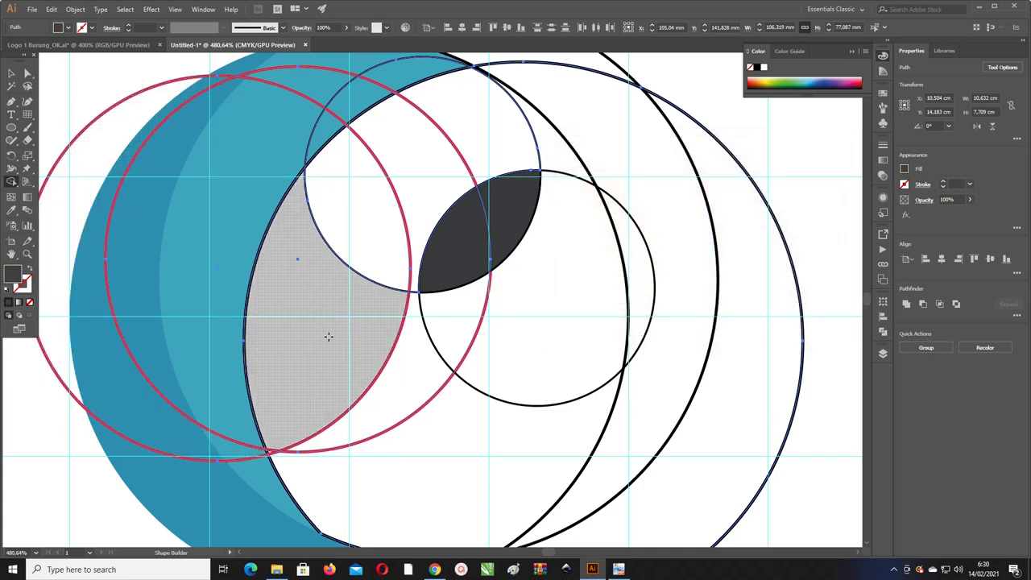
left_click(328, 337)
Step: Deselect, then pan and zoom out to show the whole bird construction
key("v")
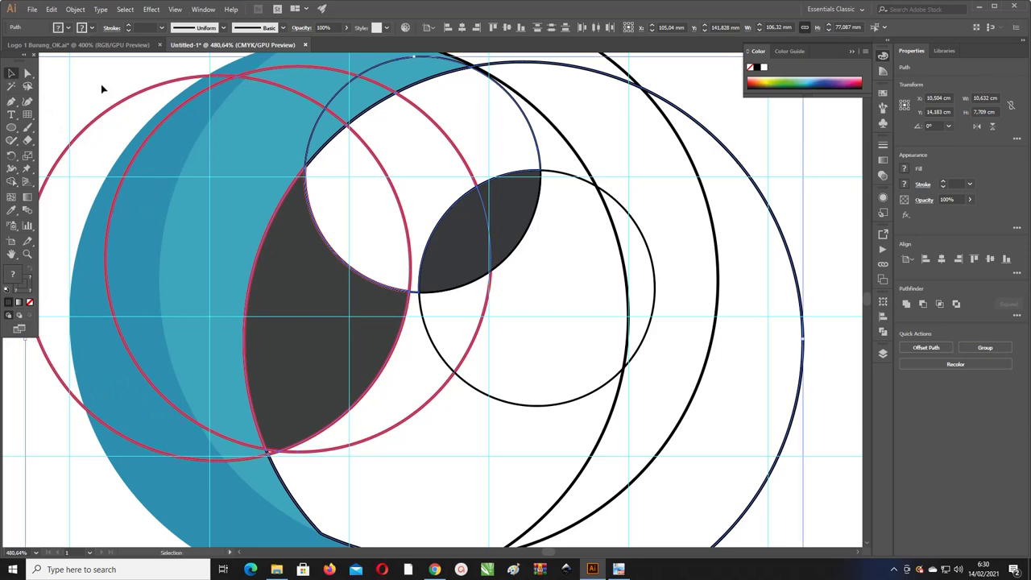
left_click(102, 88)
key("ctrl+minus")
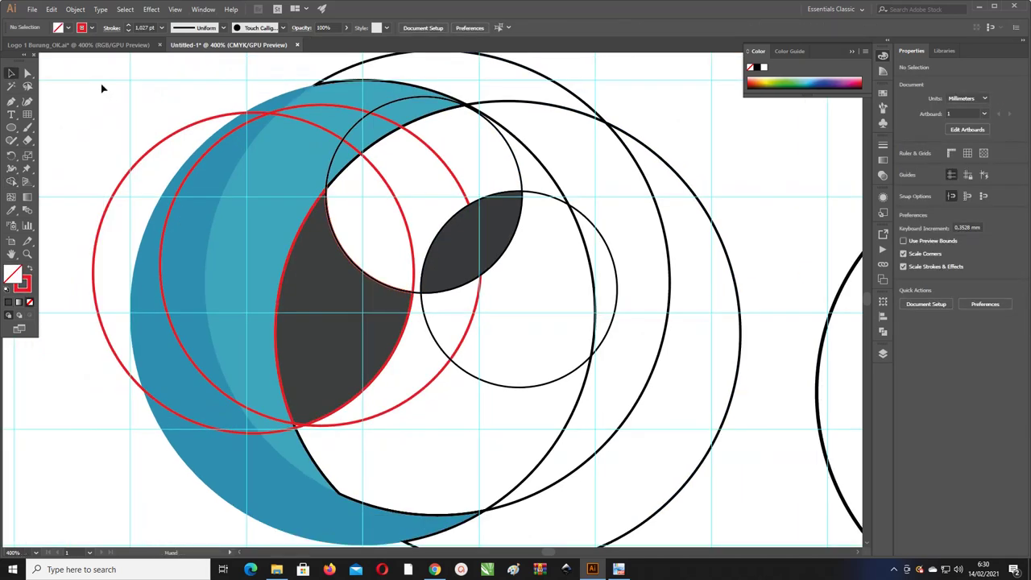
left_click_drag(260, 167, 183, 121)
left_click_drag(326, 280, 343, 281)
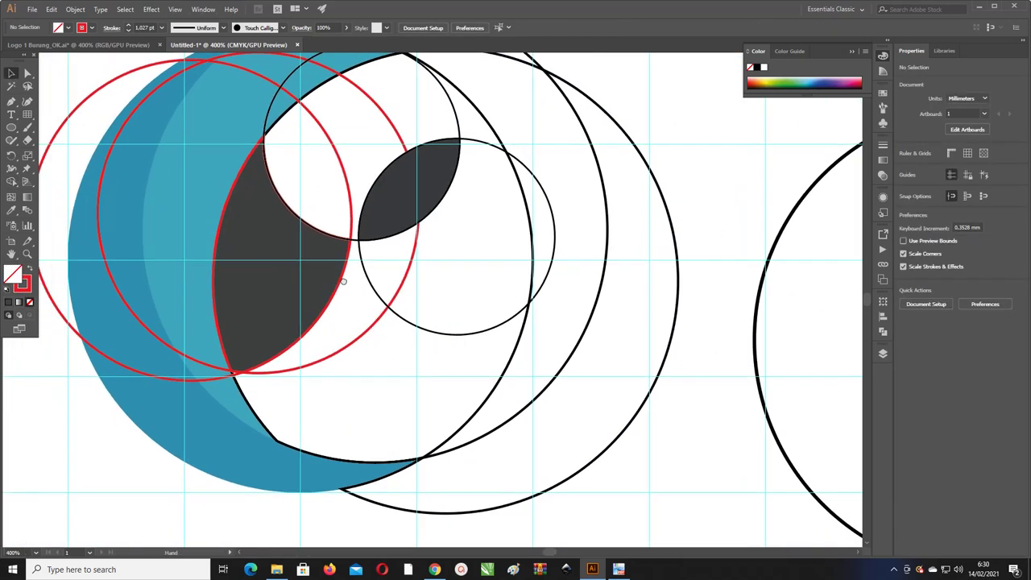
left_click(340, 351)
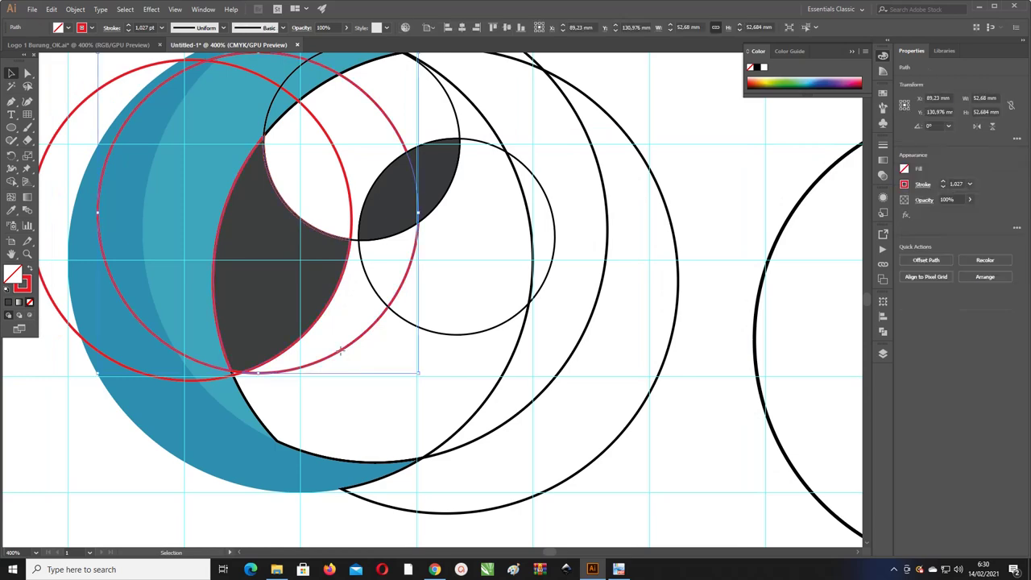
left_click(386, 358)
left_click_drag(592, 245, 538, 302)
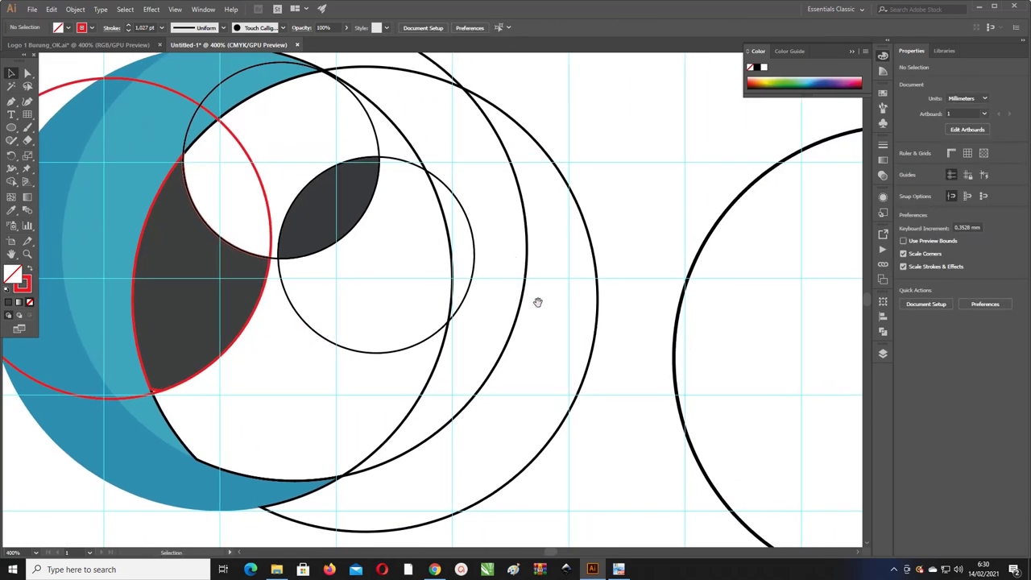
left_click(597, 298)
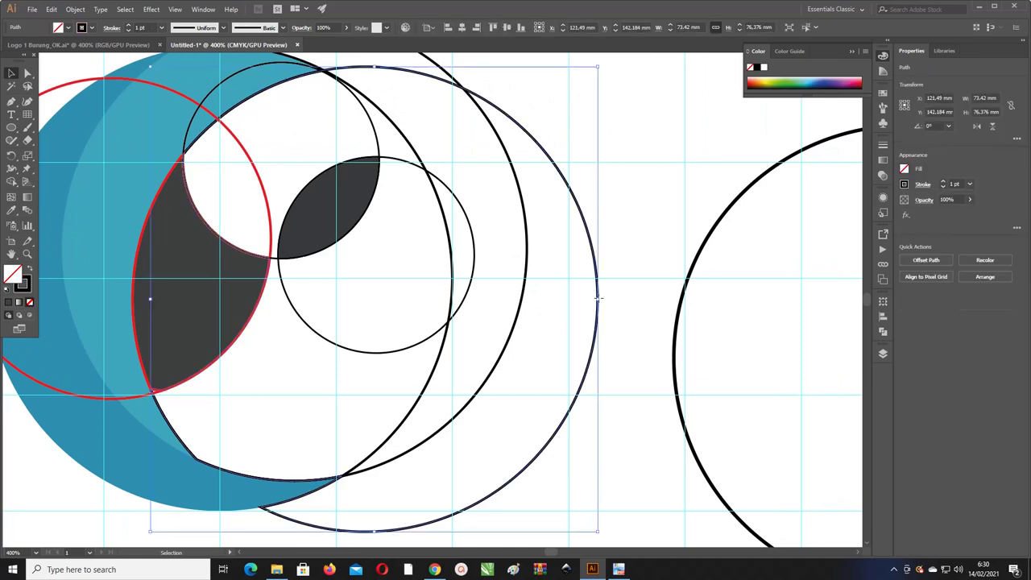
key("ctrl+shift+a")
key("ctrl+minus")
key("ctrl+minus")
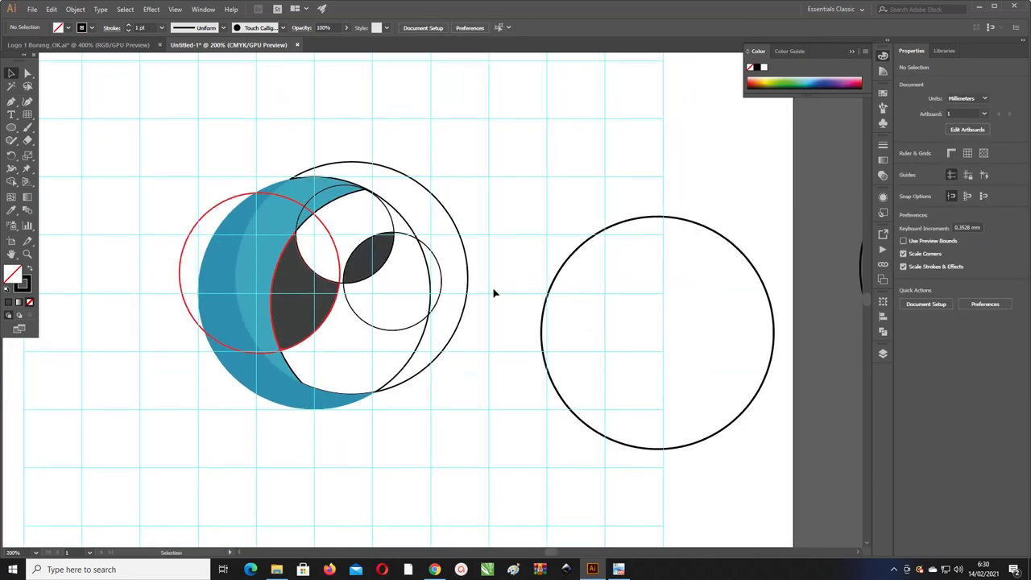
Step: Delete the large outer guide circle and the red guide circle
left_click(463, 253)
key("Delete")
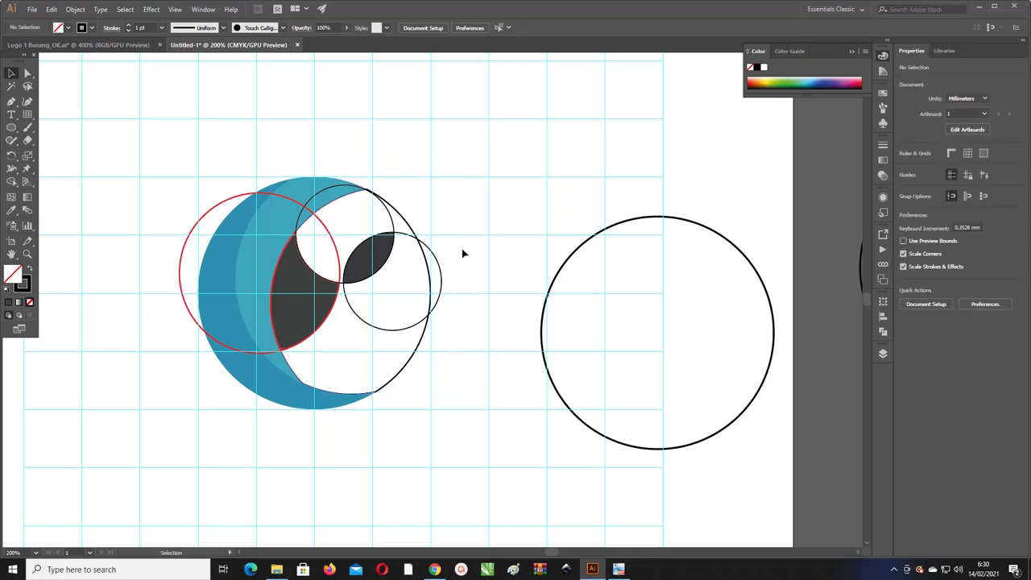
scroll(463, 254, "right", 2)
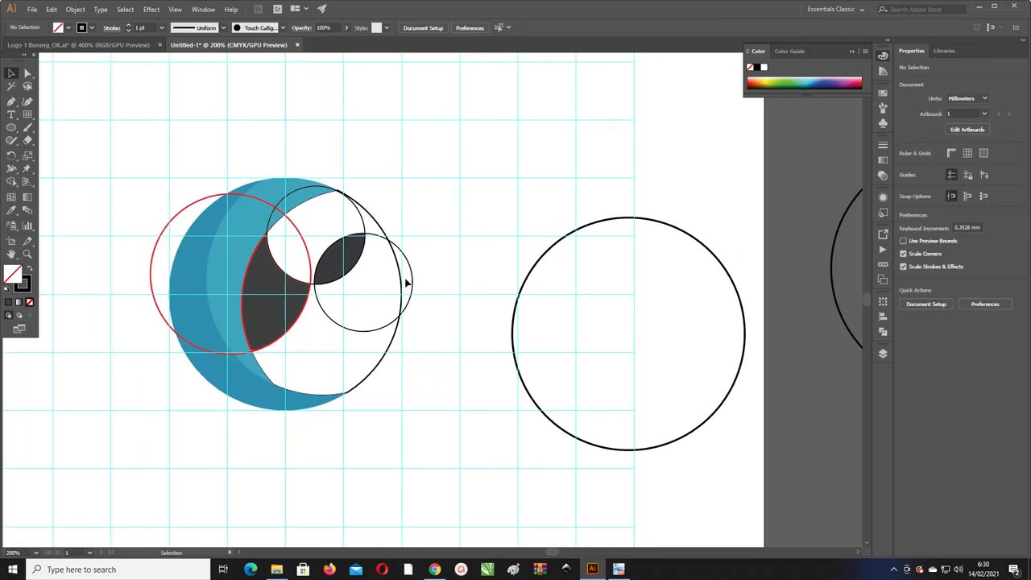
left_click(194, 348)
key("Delete")
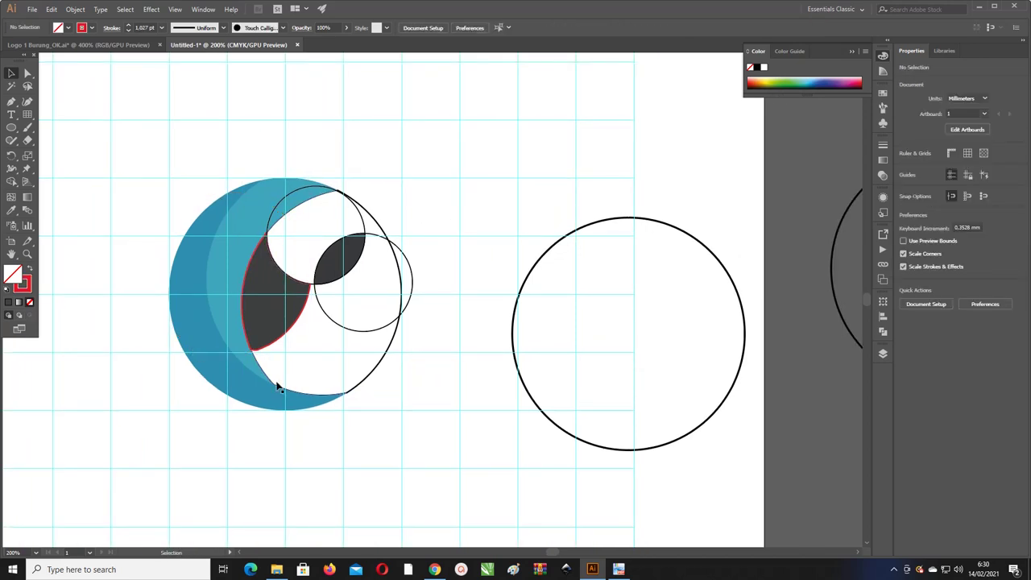
Step: Copy the right circle below the crescent and shrink the copy to 62.08 mm
left_click(514, 334)
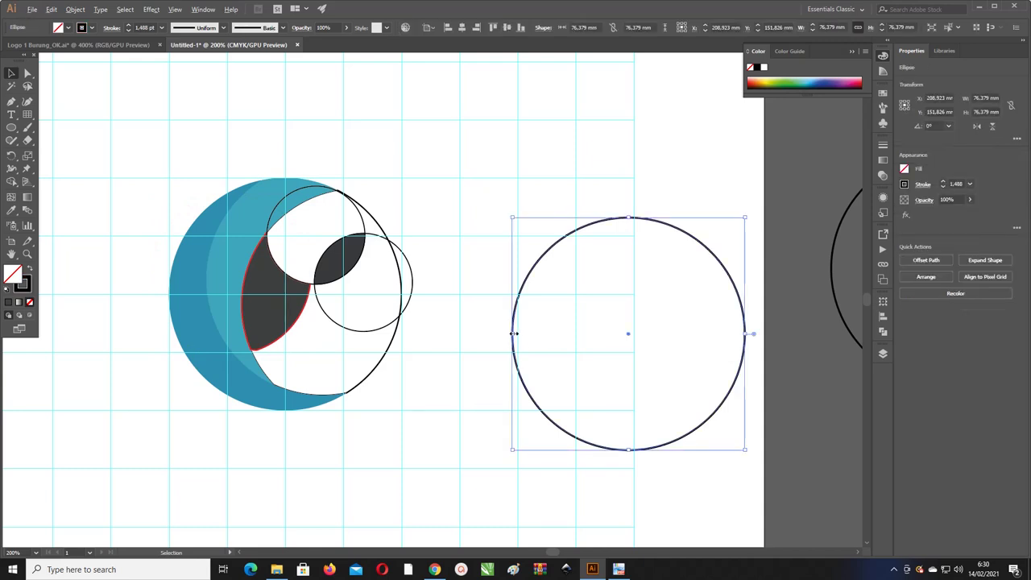
mouse_move(515, 322)
left_mouse_down()
mouse_move(161, 447)
mouse_move(137, 446)
left_mouse_up()
key("z")
mouse_move(221, 380)
left_mouse_down()
mouse_move(284, 377)
mouse_move(352, 226)
left_mouse_up()
left_click(9, 74)
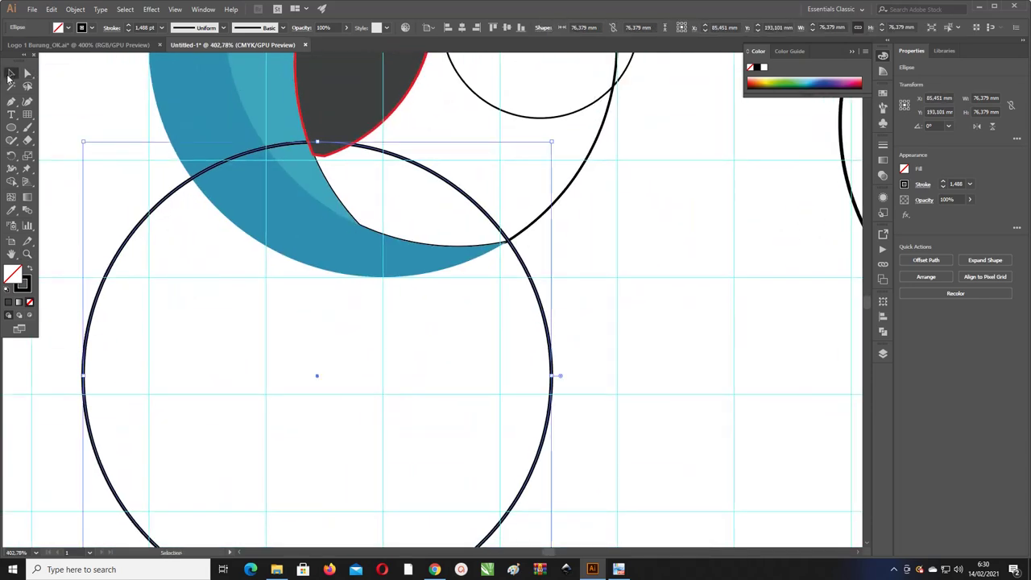
key("ctrl+minus")
key("ctrl+minus")
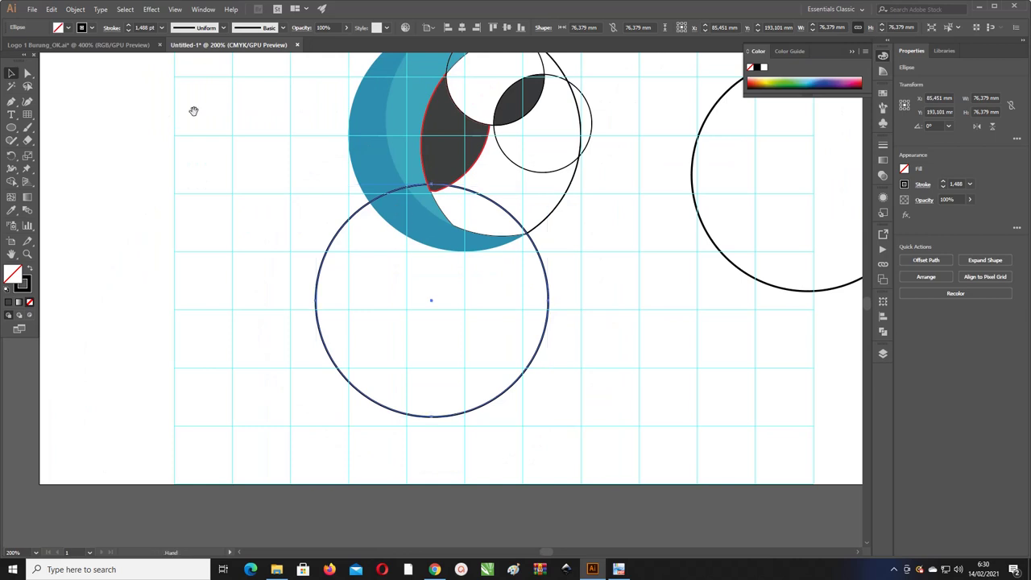
left_click_drag(193, 110, 124, 136)
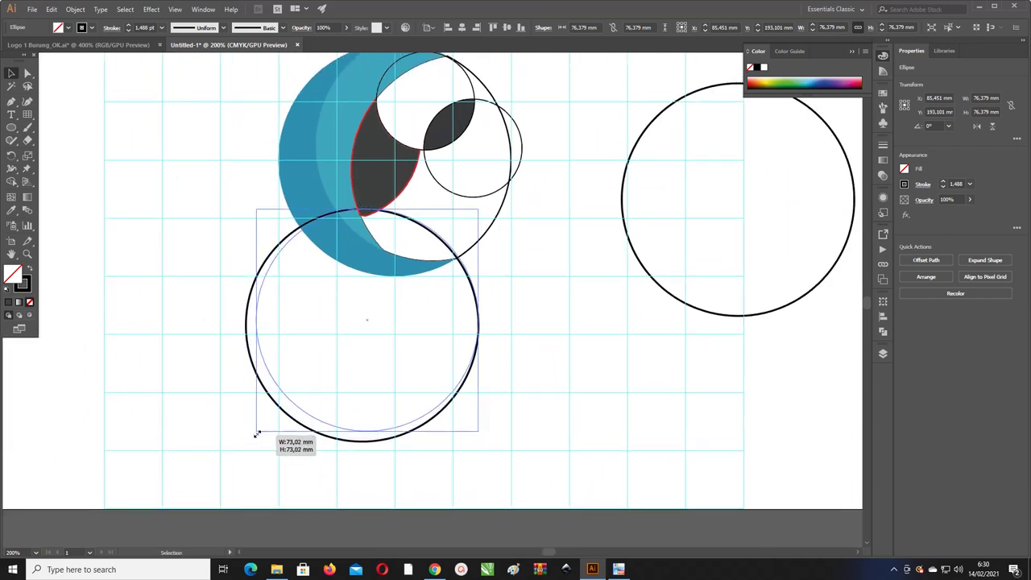
left_click_drag(248, 441, 289, 396)
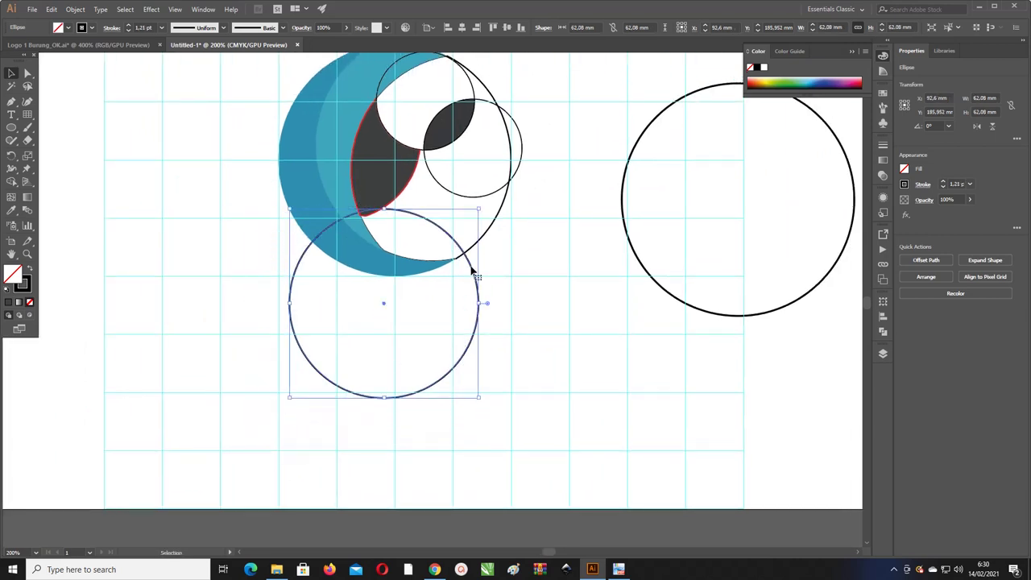
Step: Position the 62.08 mm circle on the crescent's lower edge and marquee-select the overlapping shapes
left_click_drag(474, 273, 461, 277)
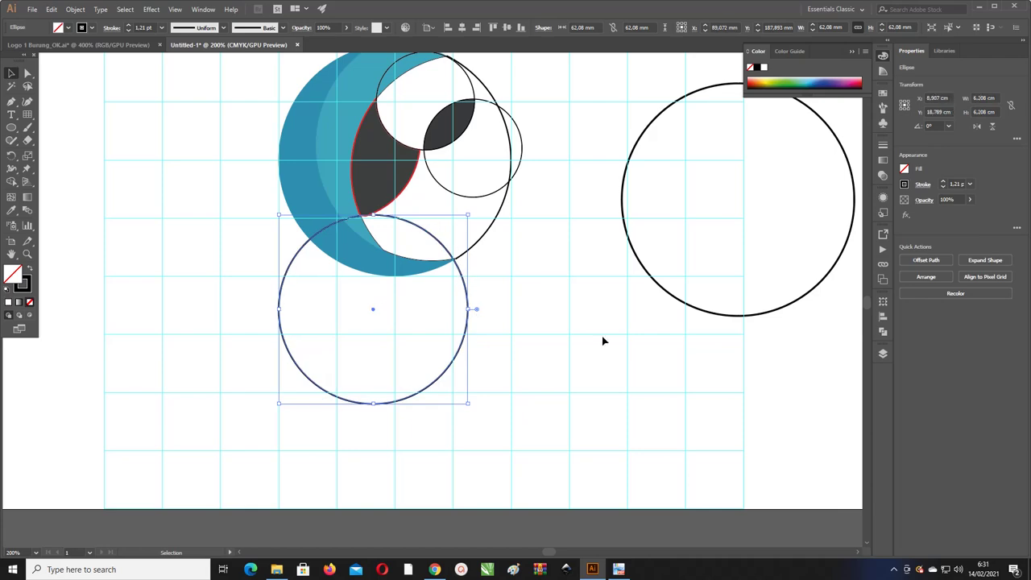
mouse_move(395, 193)
left_mouse_down()
mouse_move(477, 337)
mouse_move(452, 311)
left_mouse_up()
left_click(13, 74)
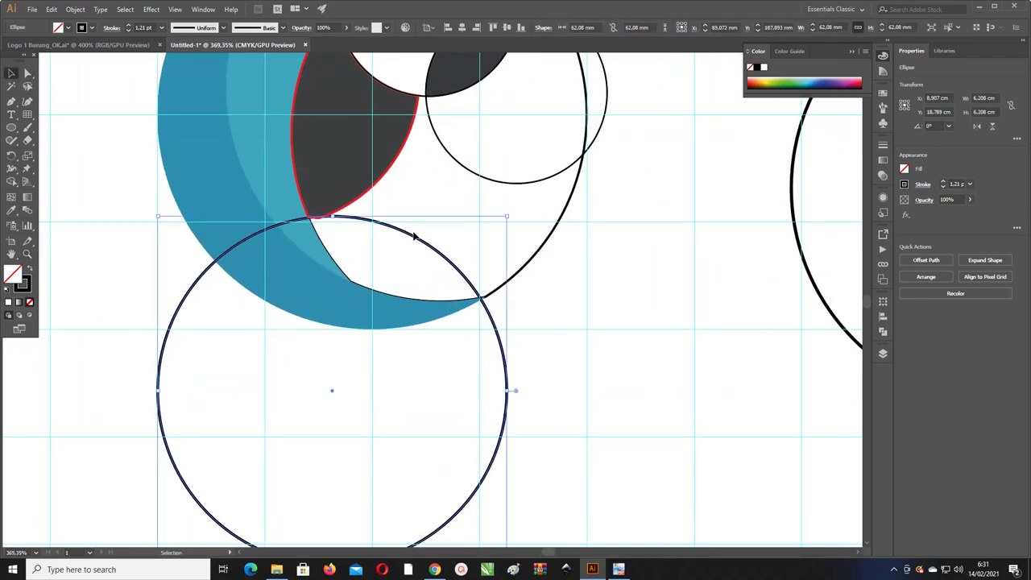
left_click_drag(416, 240, 413, 235)
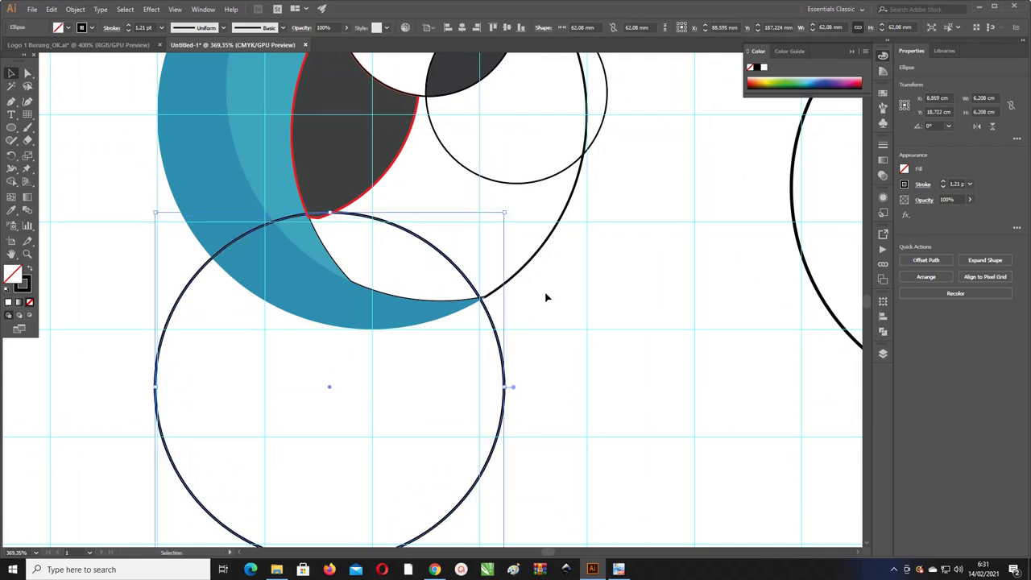
left_click_drag(479, 289, 483, 289)
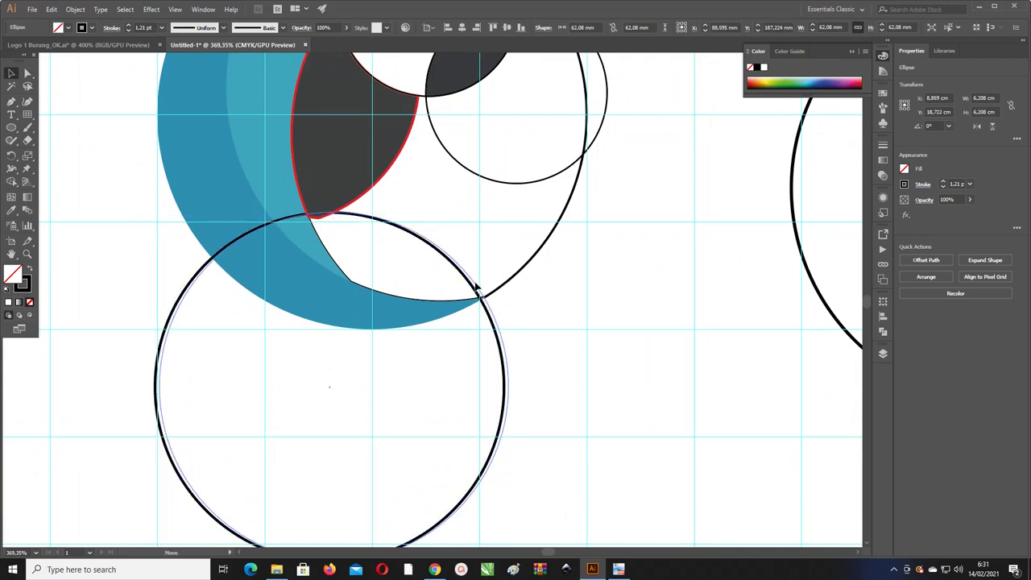
left_click(542, 327)
left_click_drag(542, 327, 287, 208)
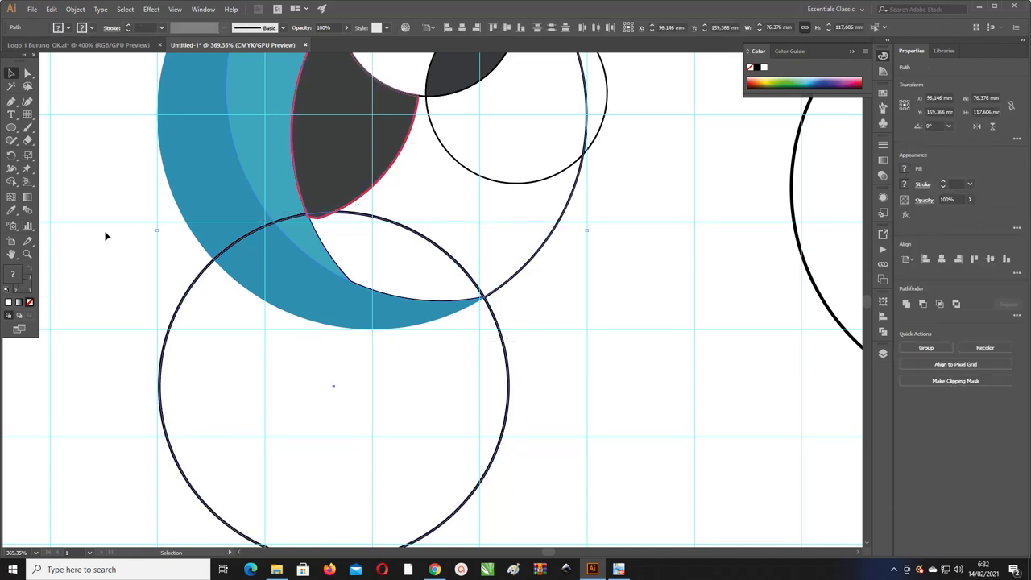
Step: Merge the lower circle's overlap with the crescent into a lens and fill it yellow-orange
left_click(12, 181)
left_click(335, 227)
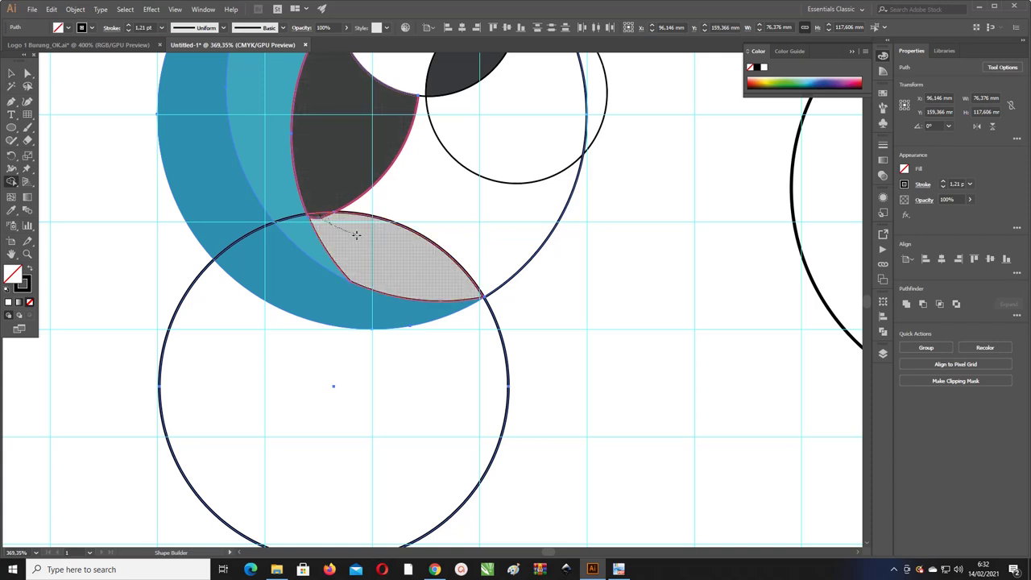
left_click_drag(395, 256, 397, 257)
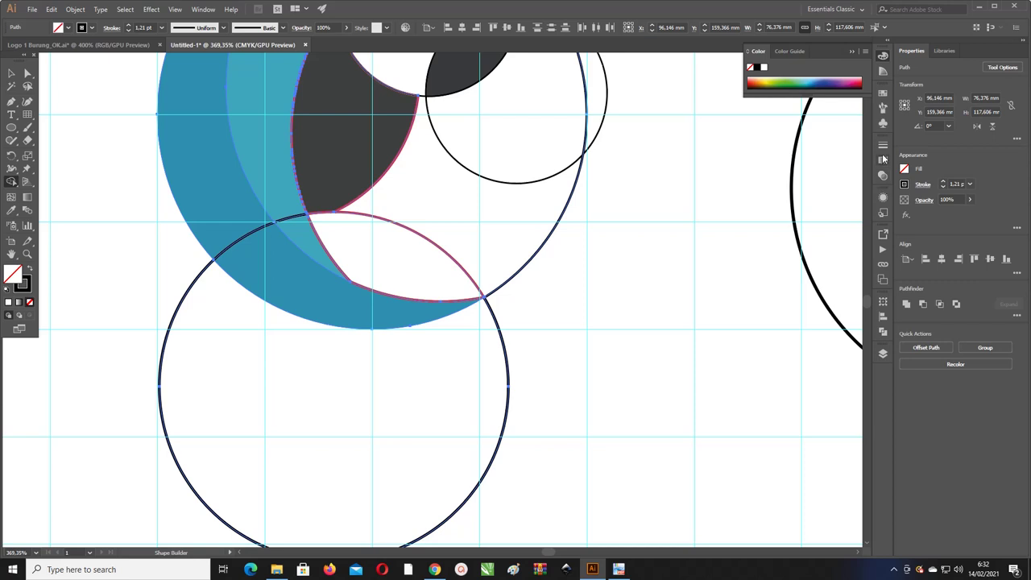
left_click(883, 93)
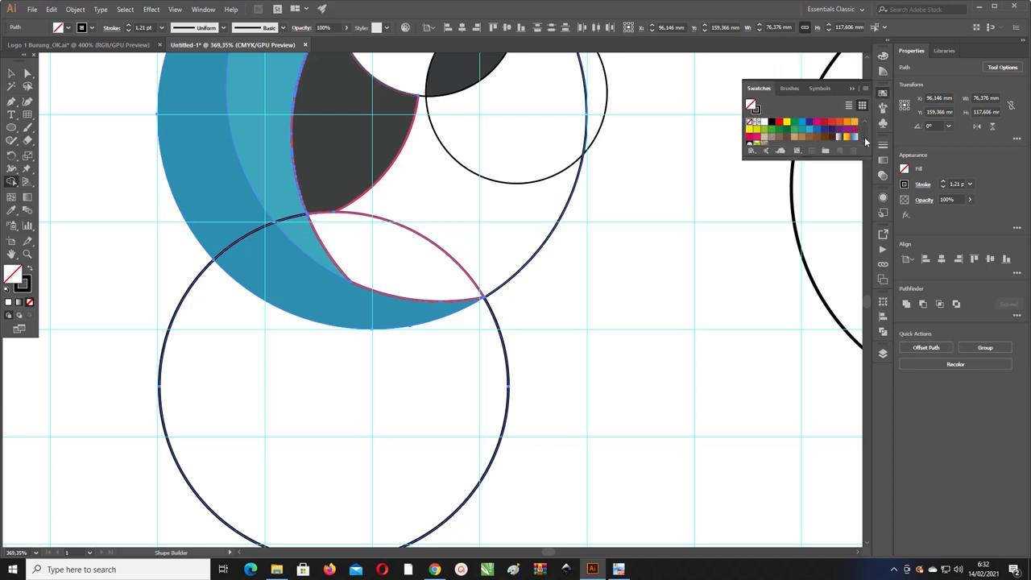
scroll(866, 143, "down", 3)
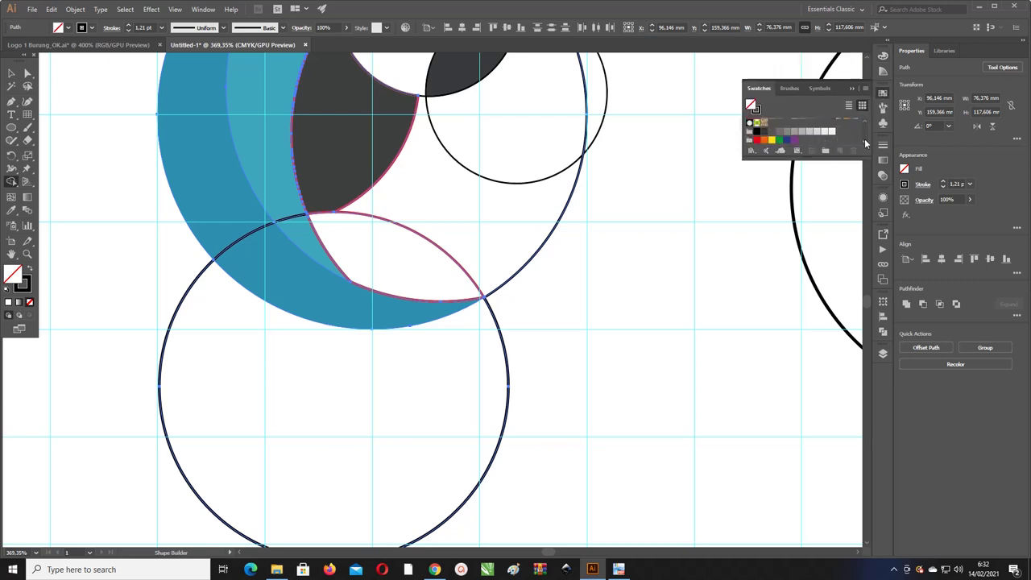
left_click(764, 140)
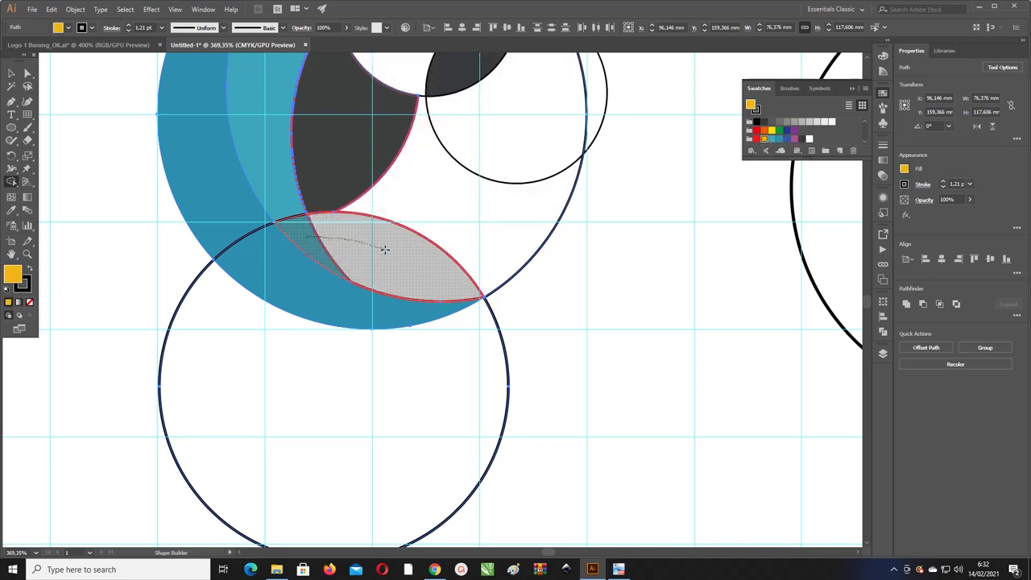
left_click_drag(308, 236, 385, 250)
Step: Delete the lower 62.08 mm guide circle and zoom out to see the whole logo
left_click(11, 72)
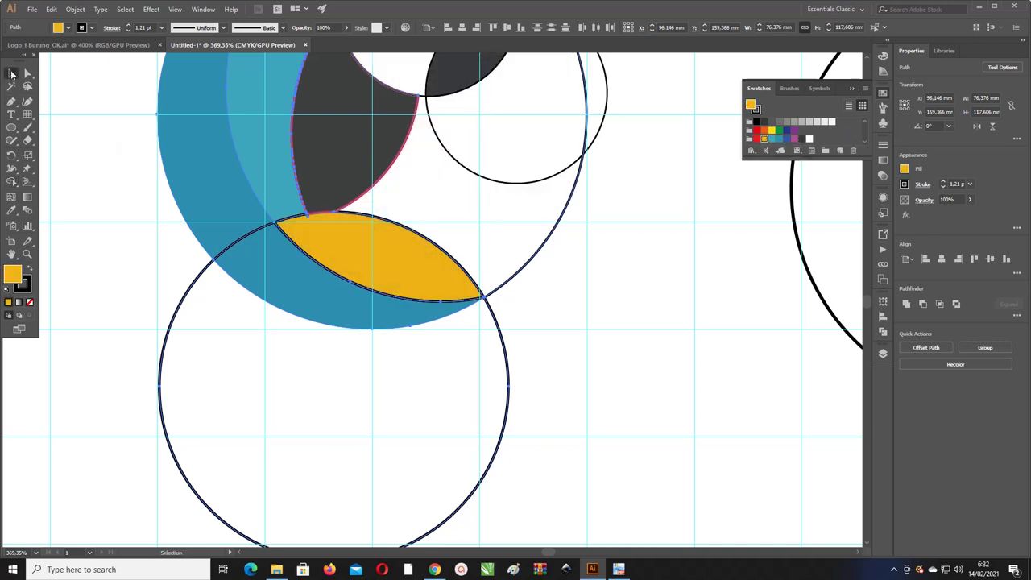
left_click(530, 327)
left_click(498, 320)
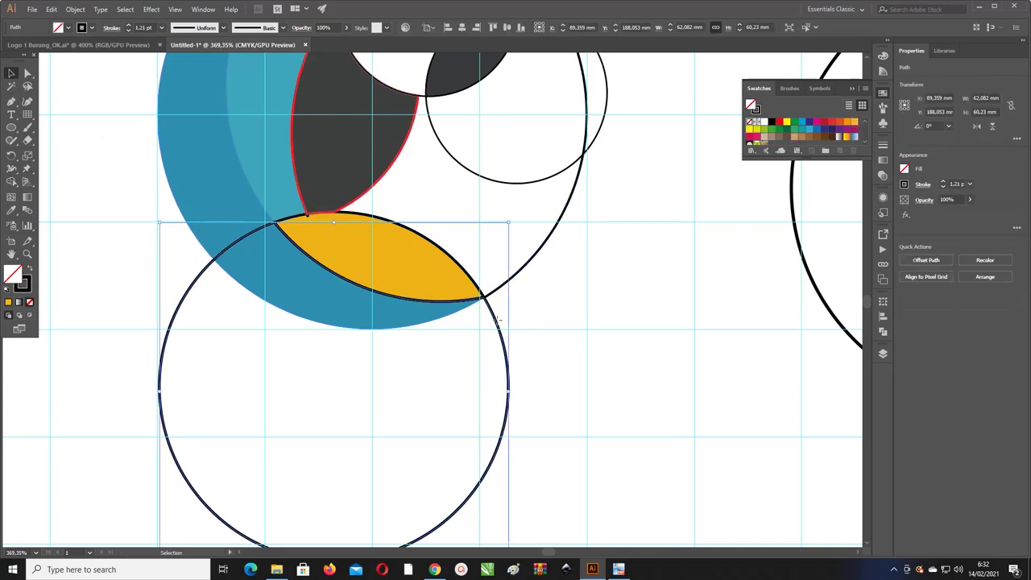
key("Delete")
key("ctrl+minus")
key("ctrl+minus")
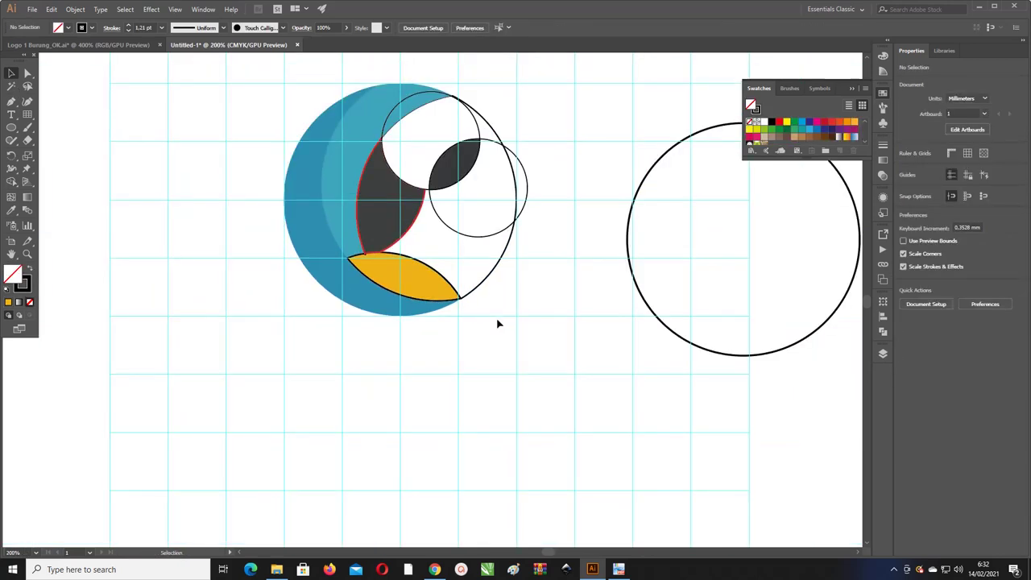
scroll(498, 323, "right", 2)
scroll(403, 314, "up", 1)
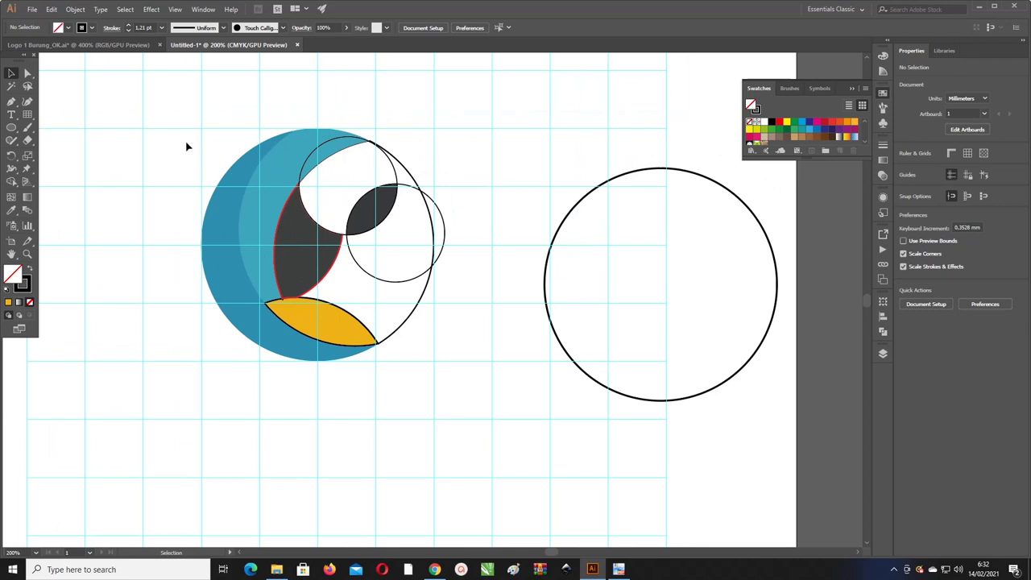
Step: Remove the outline stroke from the logo shapes and zoom in on the logo
left_click(230, 251)
left_click(407, 380)
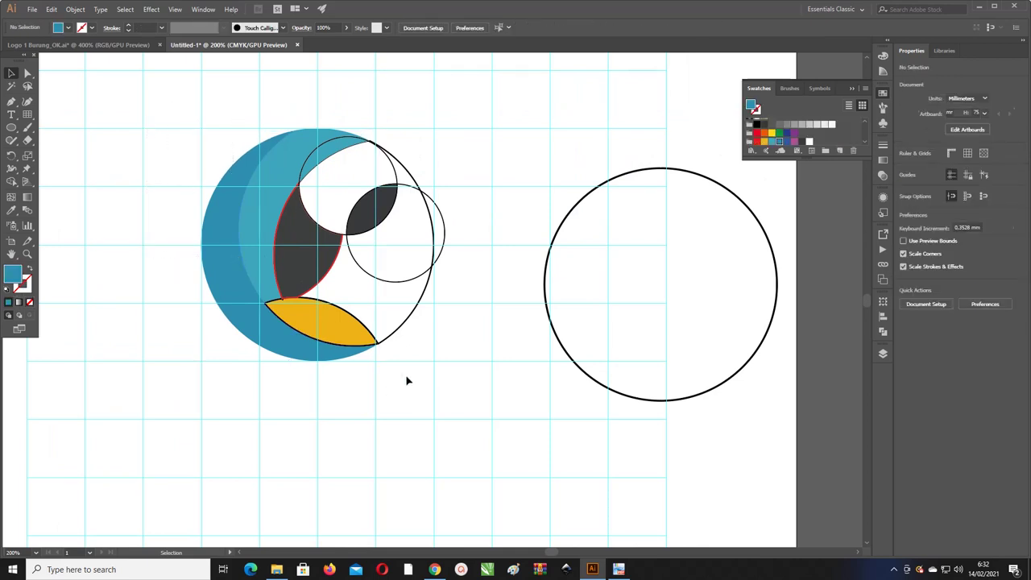
left_click(282, 282)
left_click(30, 286)
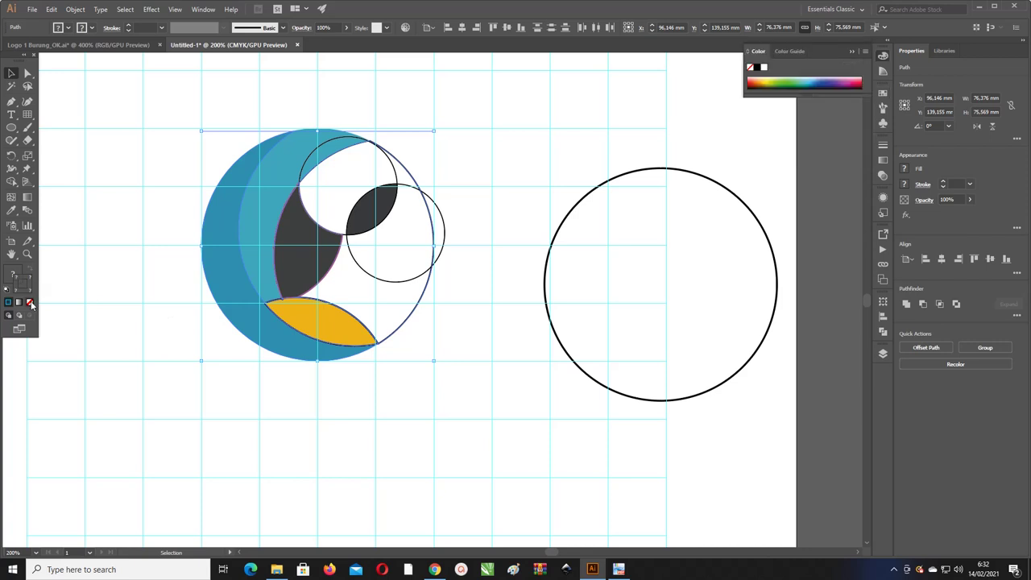
left_click(30, 302)
key("z")
left_click_drag(306, 172, 368, 269)
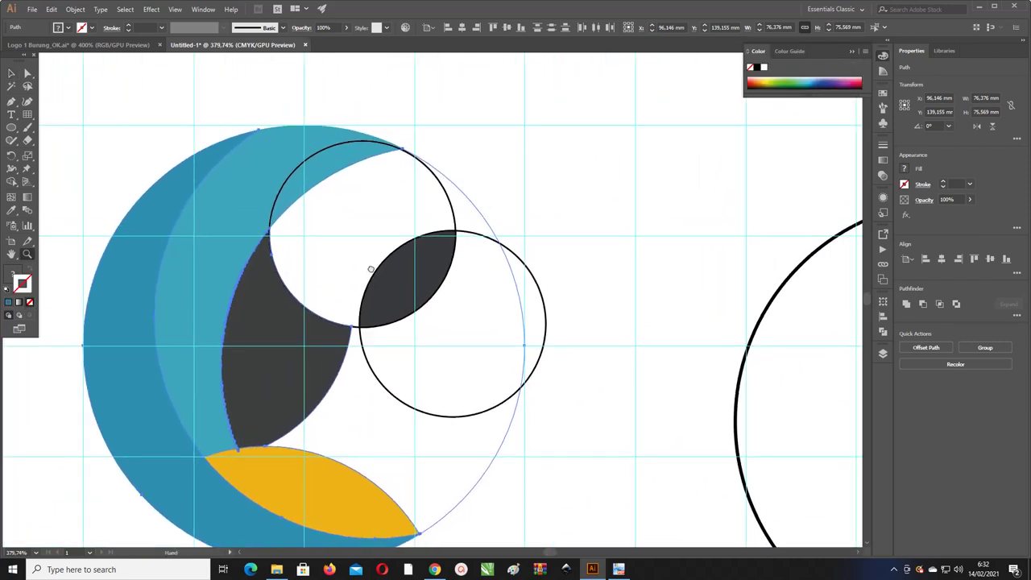
Step: Give the large invisible circle around the head a black outline, then select the upper circles
left_click(11, 73)
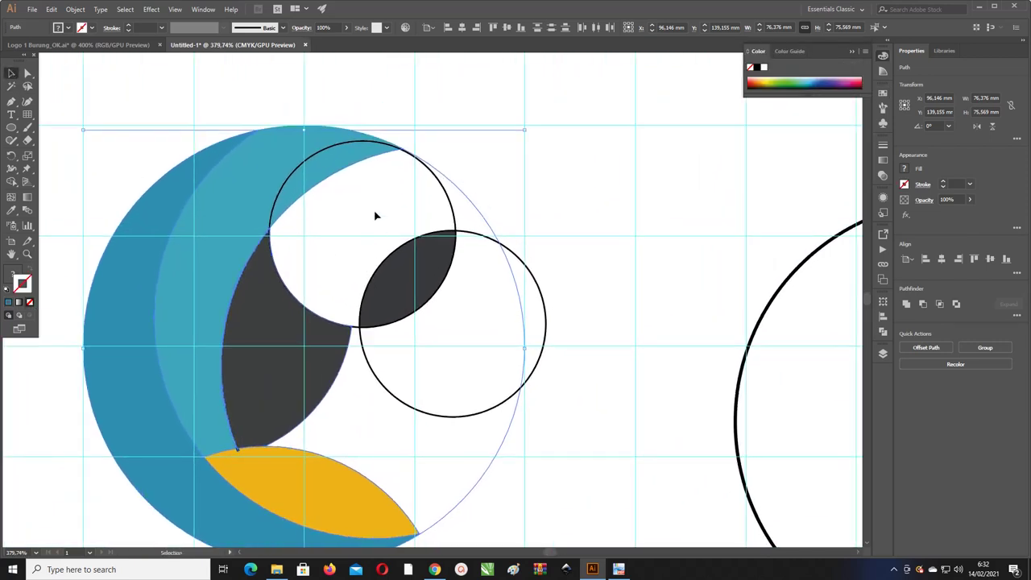
left_click(374, 216)
left_click(443, 187)
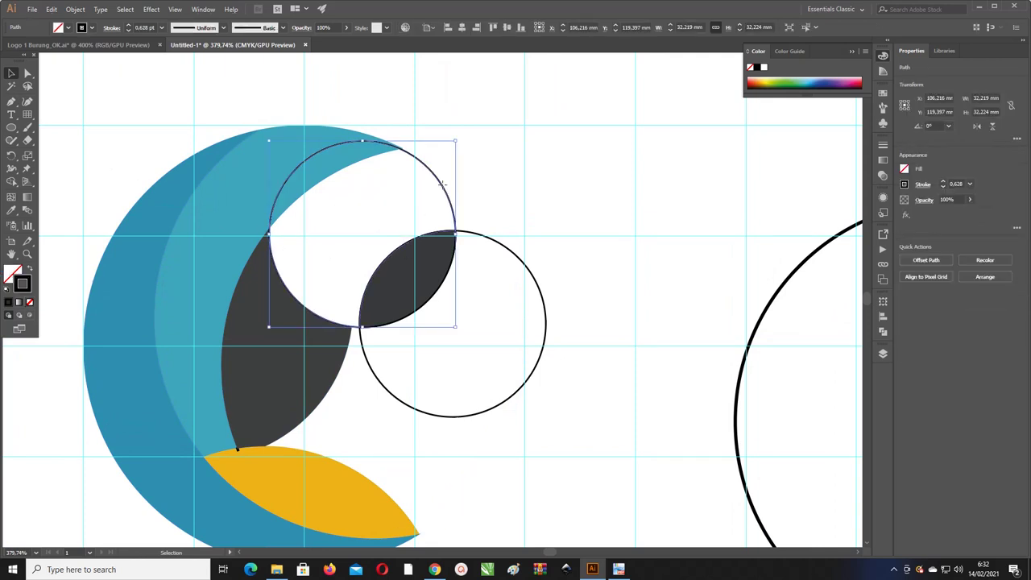
left_click(488, 214)
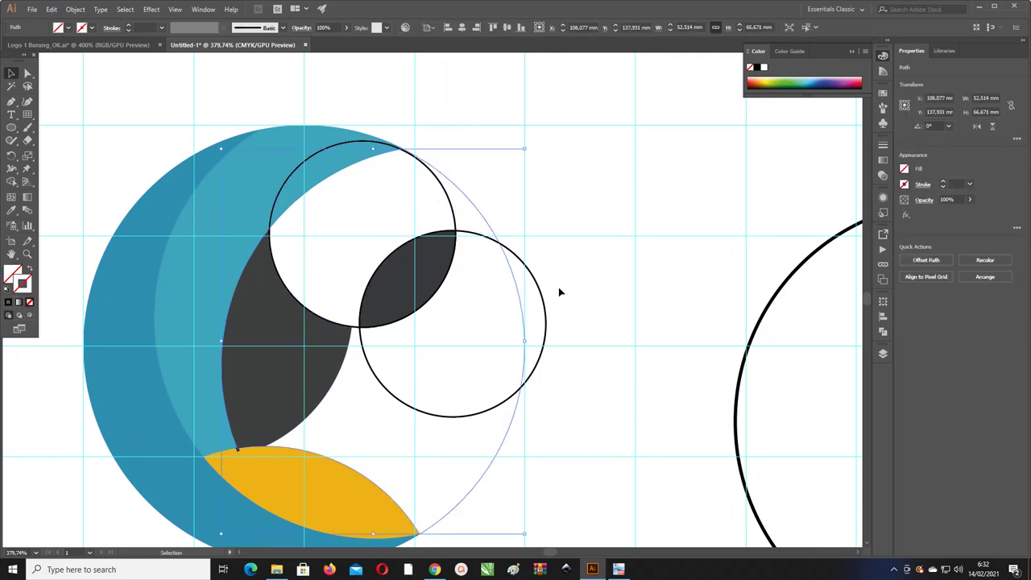
left_click(8, 302)
left_click(567, 216)
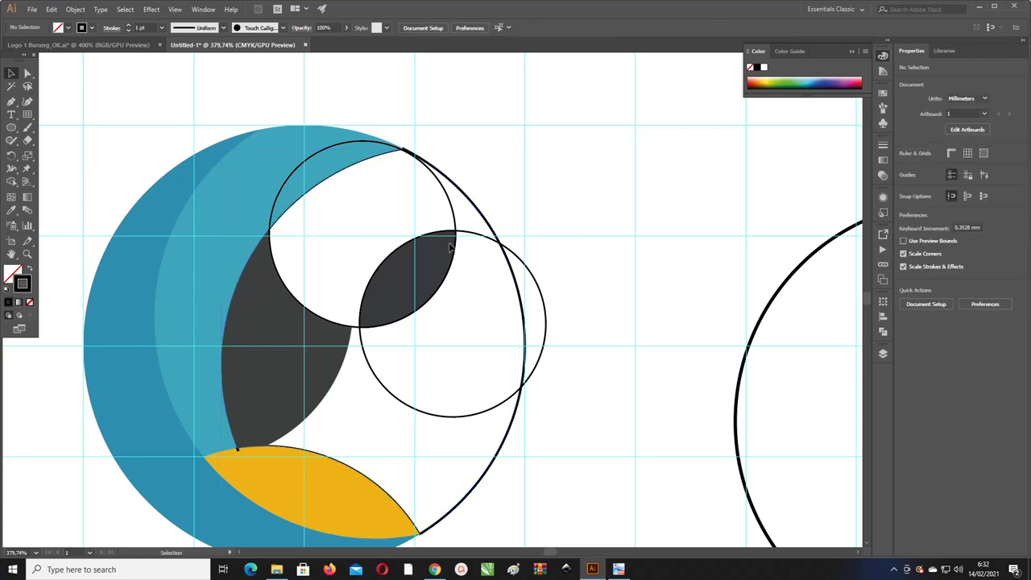
key("z")
left_click_drag(407, 221, 416, 234)
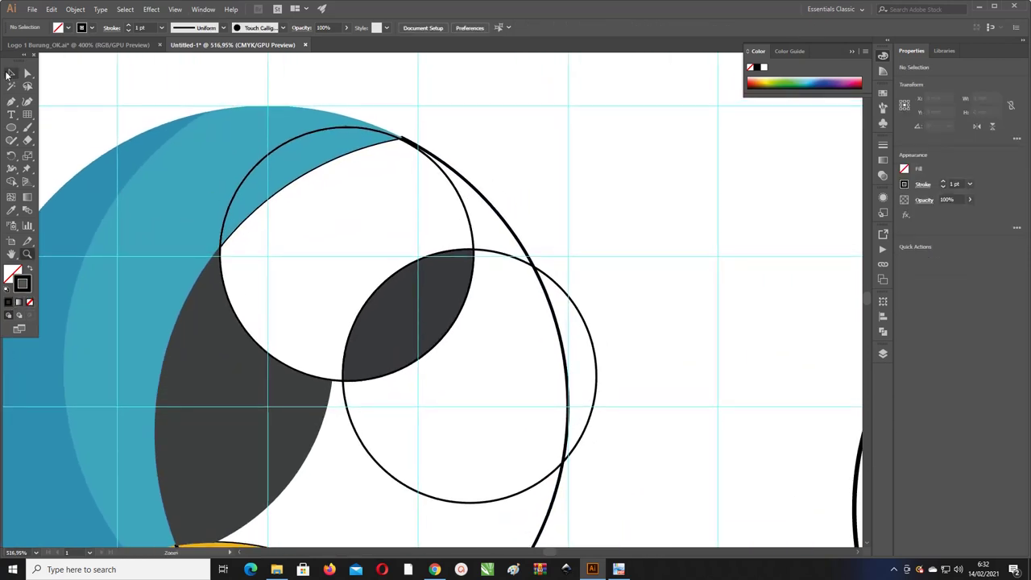
left_click(11, 73)
left_click_drag(450, 139, 234, 339)
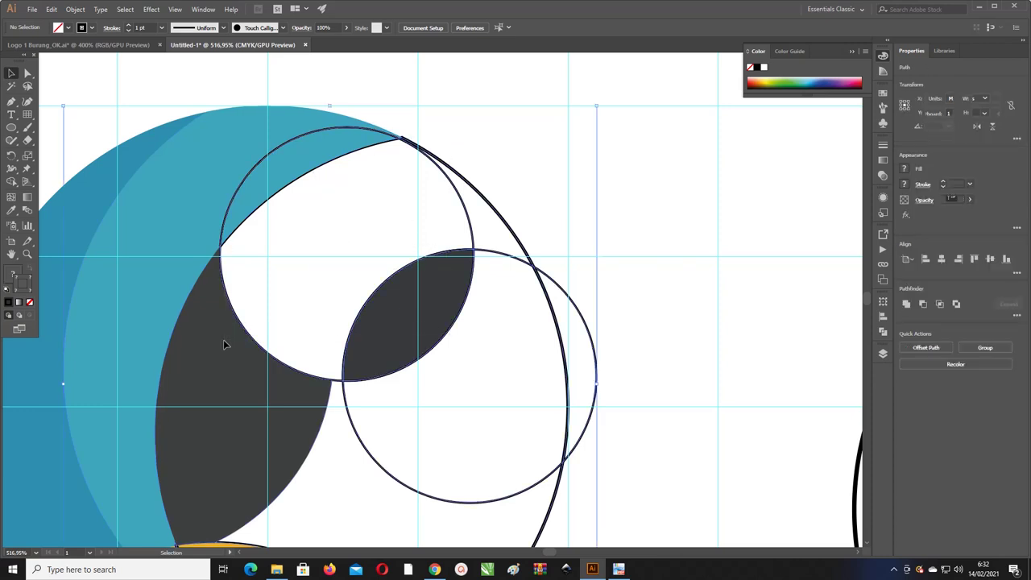
Step: Use Shape Builder to turn the region inside the upper circle into a white-filled shape
left_click(12, 181)
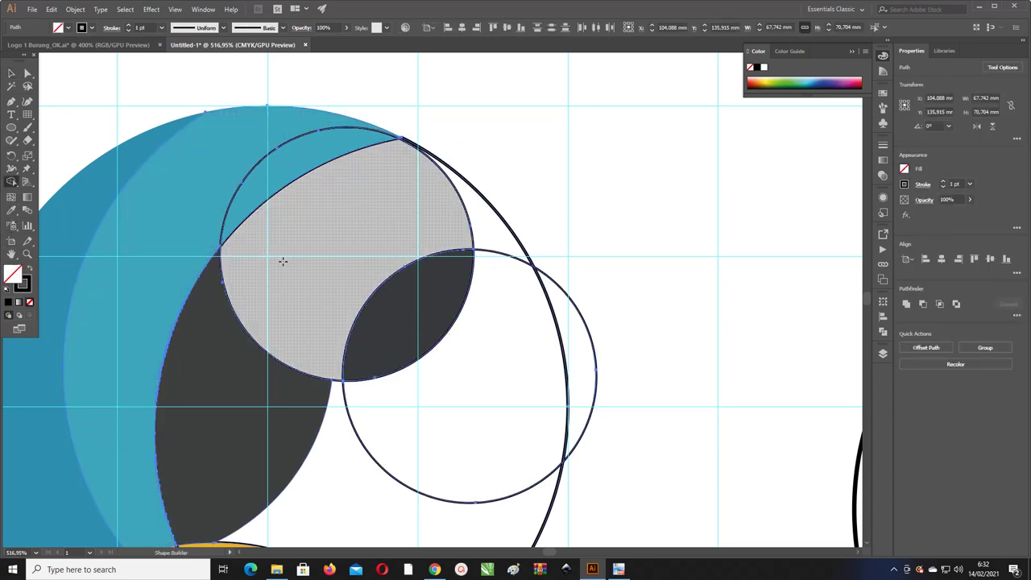
left_click(325, 288)
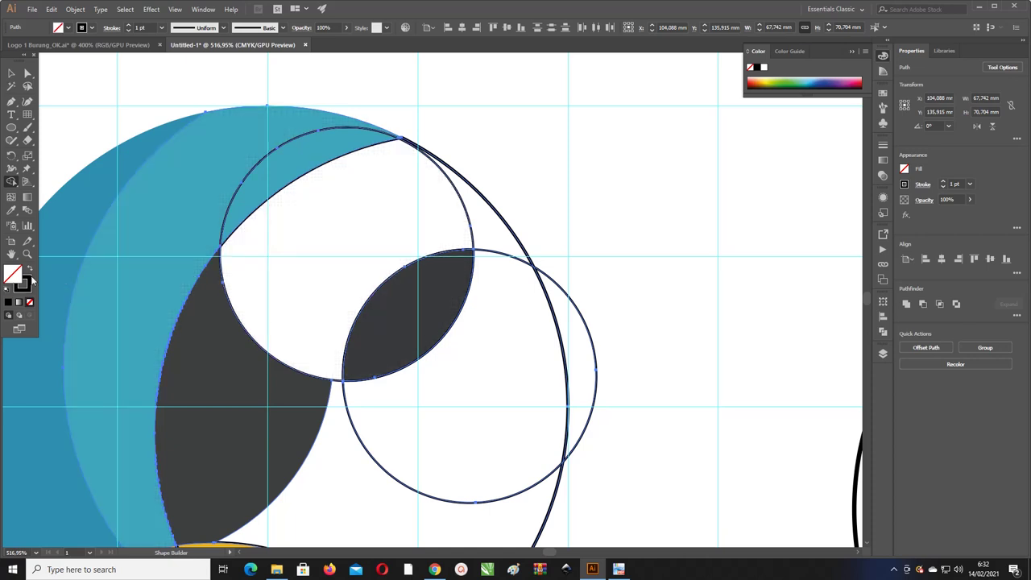
left_click(30, 271)
double_click(12, 274)
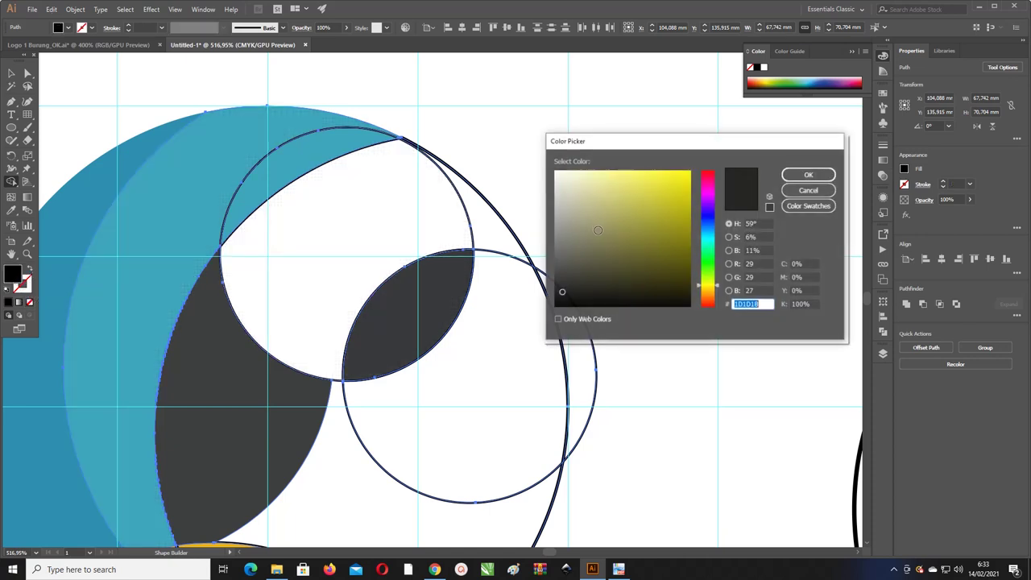
left_click_drag(564, 179, 552, 165)
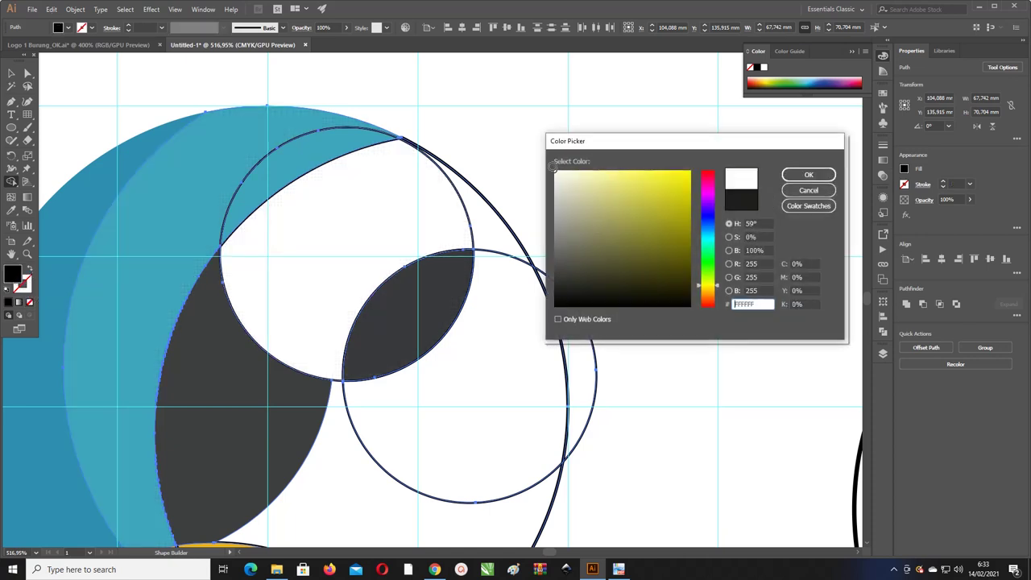
left_click(808, 175)
left_click(352, 233)
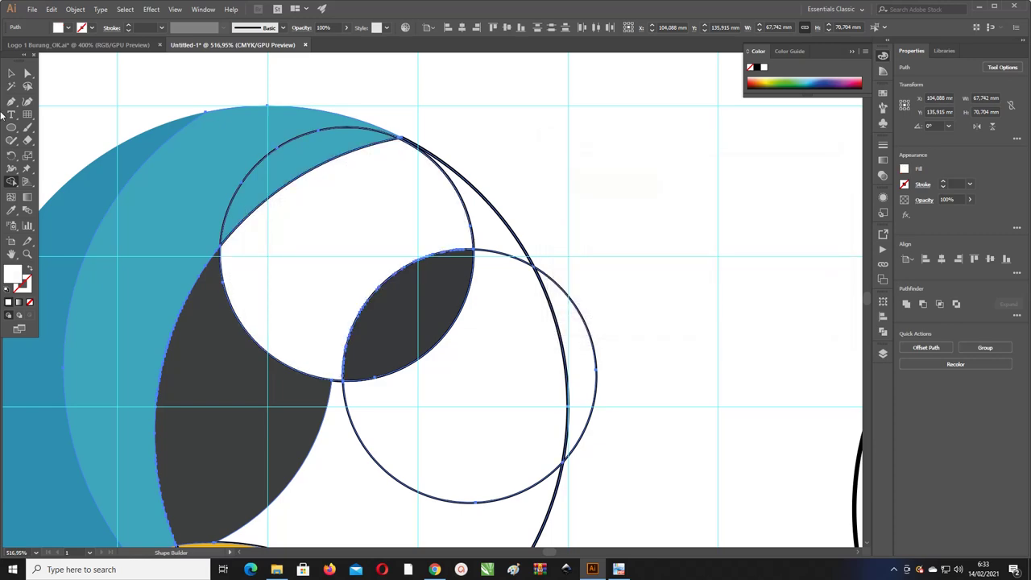
Step: Delete the leftover upper-left arc of the upper circle
left_click(11, 72)
left_click(476, 176)
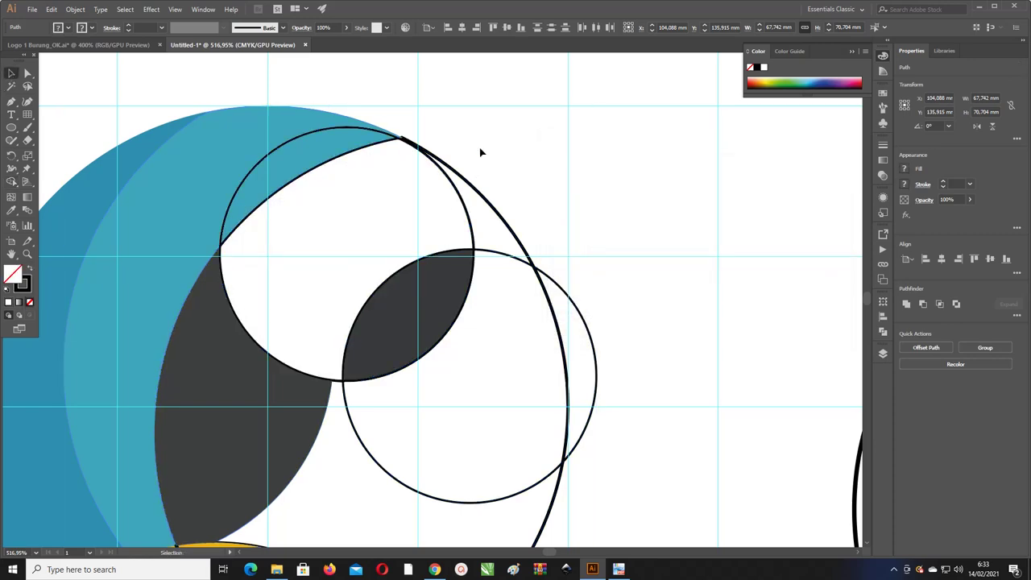
left_click_drag(489, 248, 471, 180)
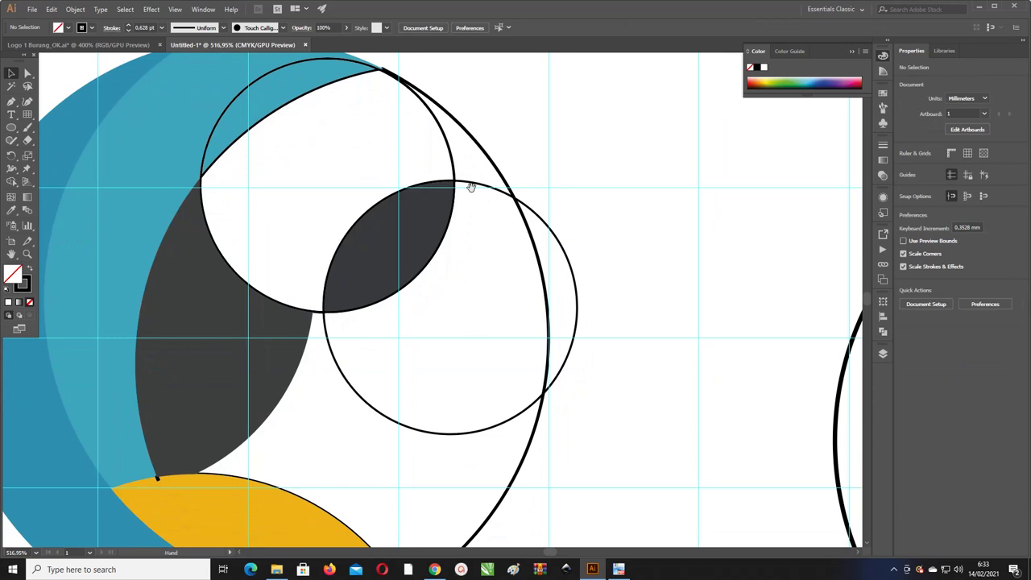
left_click(254, 85)
key("Delete")
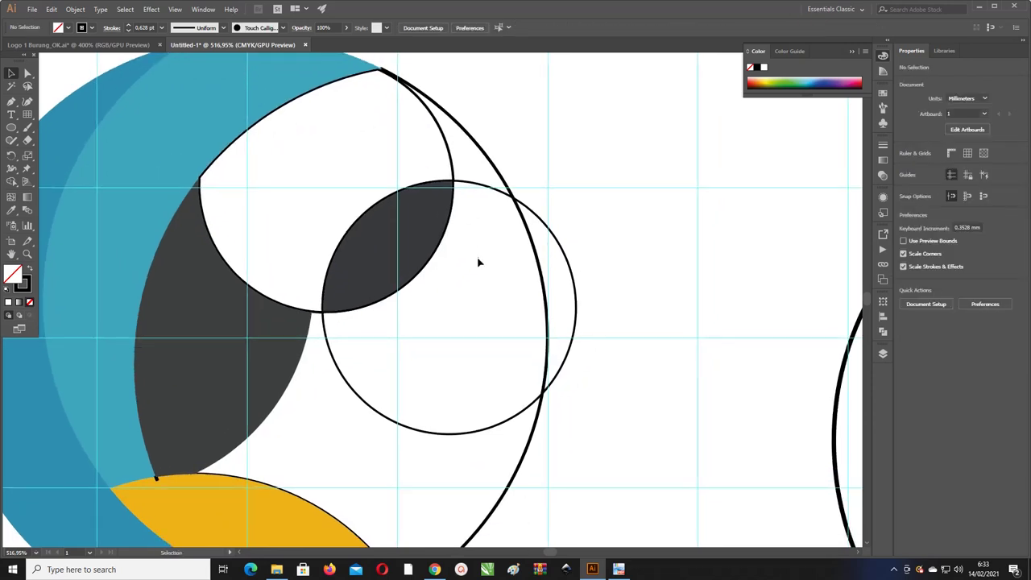
Step: Select the large circle around the dark eye shape
left_click_drag(479, 260, 496, 240)
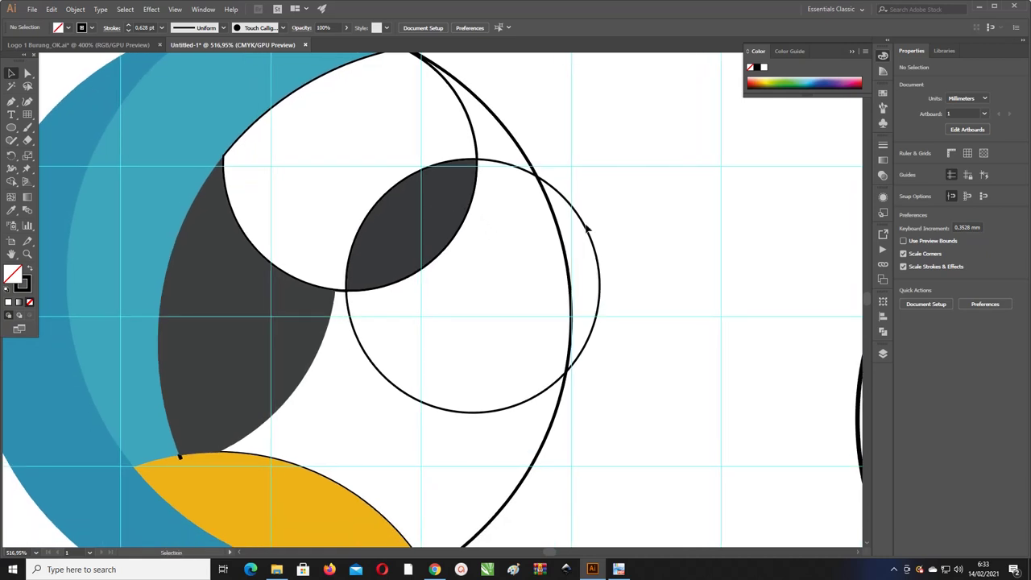
left_click(586, 228)
scroll(583, 228, "down", 1)
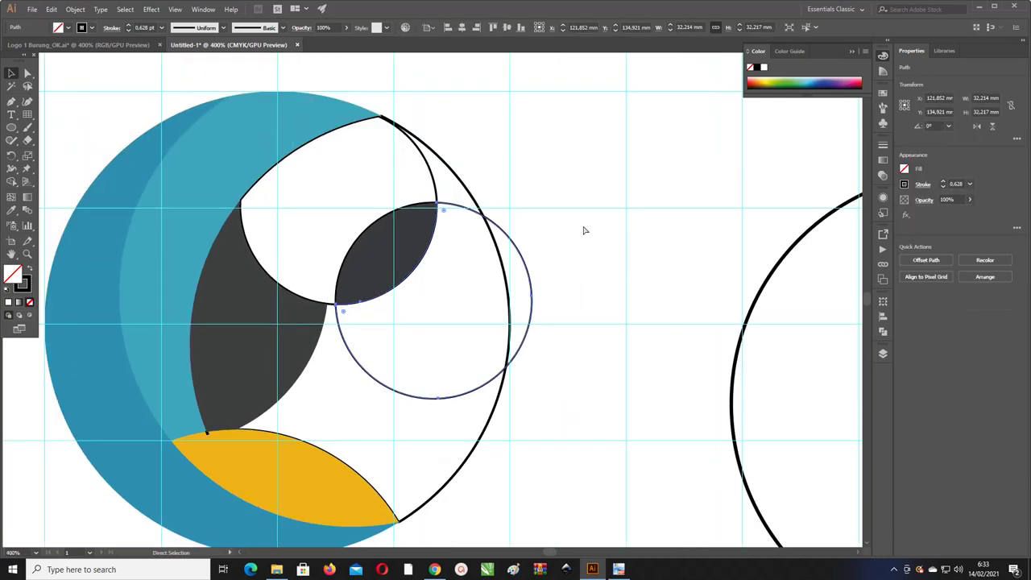
scroll(582, 228, "down", 1)
scroll(458, 188, "down", 1)
scroll(491, 240, "up", 1)
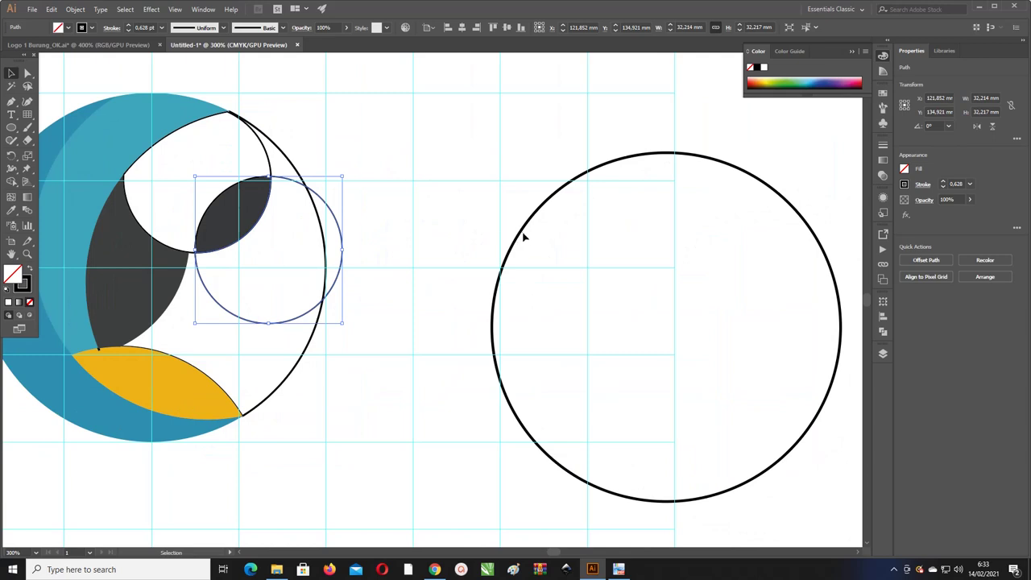
Step: Copy the large circle over the bird's head and select only the copy
left_click(524, 236)
left_click_drag(520, 231, 46, 243)
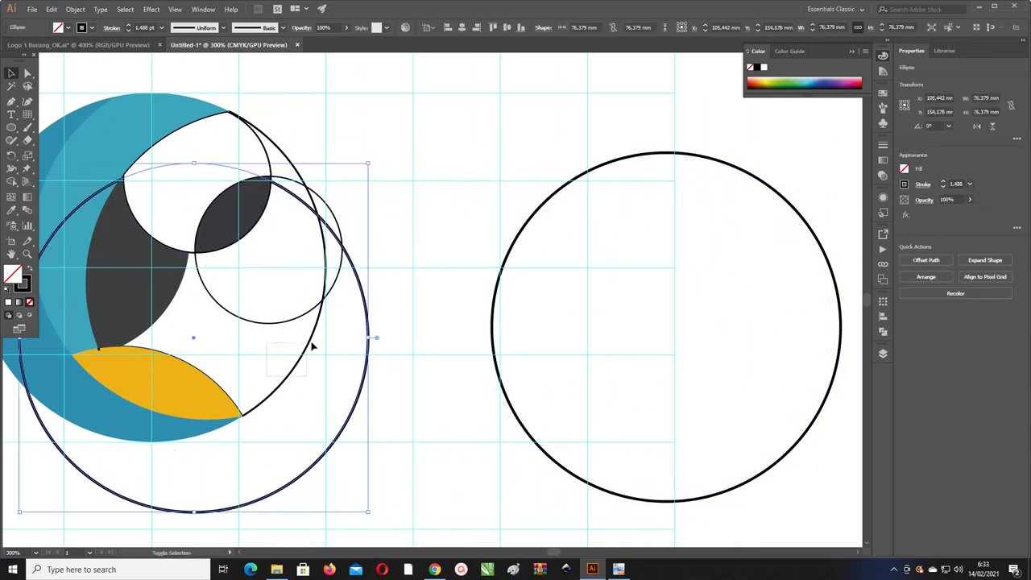
left_click(312, 346, "shift")
left_click(394, 481)
left_click(320, 457)
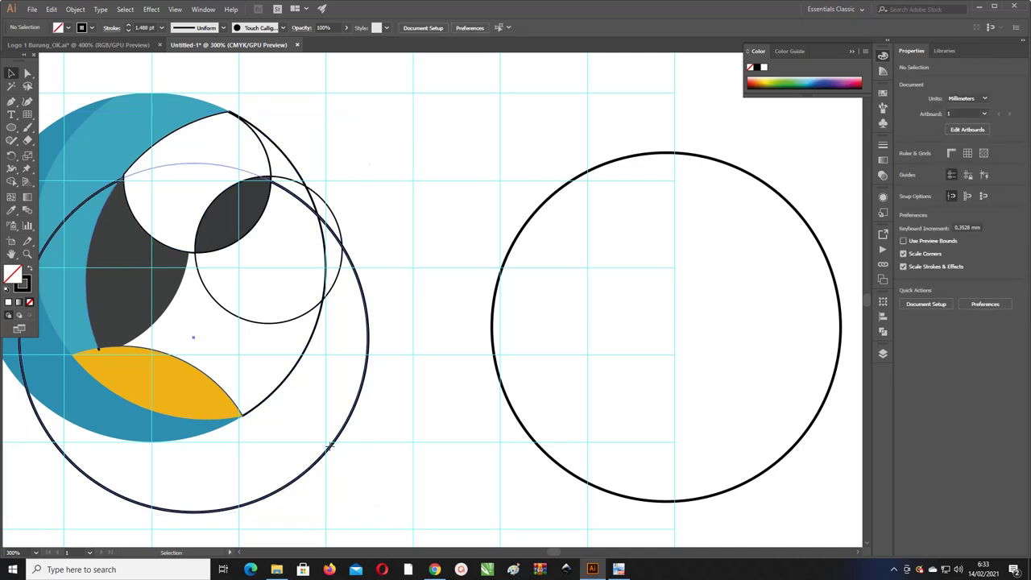
Step: Scale the copied circle to about 34.6 mm and place it over the eye
mouse_move(368, 513)
left_mouse_down()
mouse_move(260, 403)
mouse_move(254, 274)
mouse_move(336, 261)
left_mouse_up()
scroll(250, 274, "up", 2)
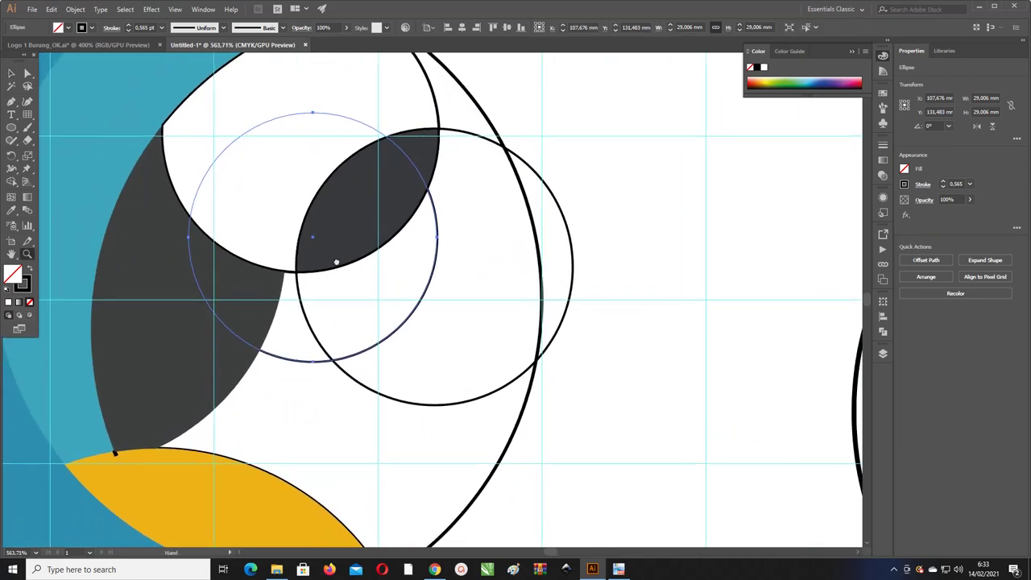
scroll(310, 234, "up", 2)
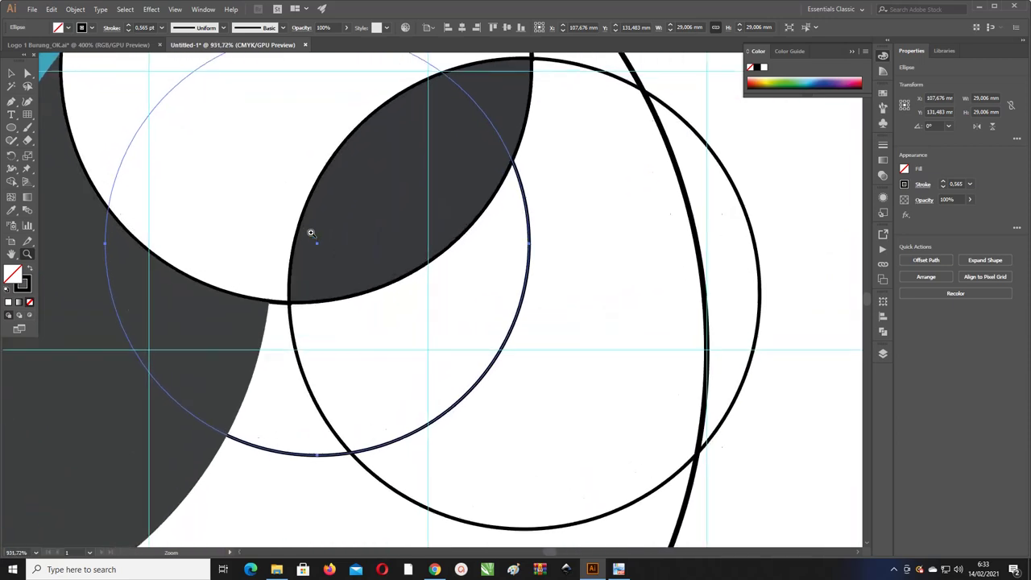
key("ctrl+minus")
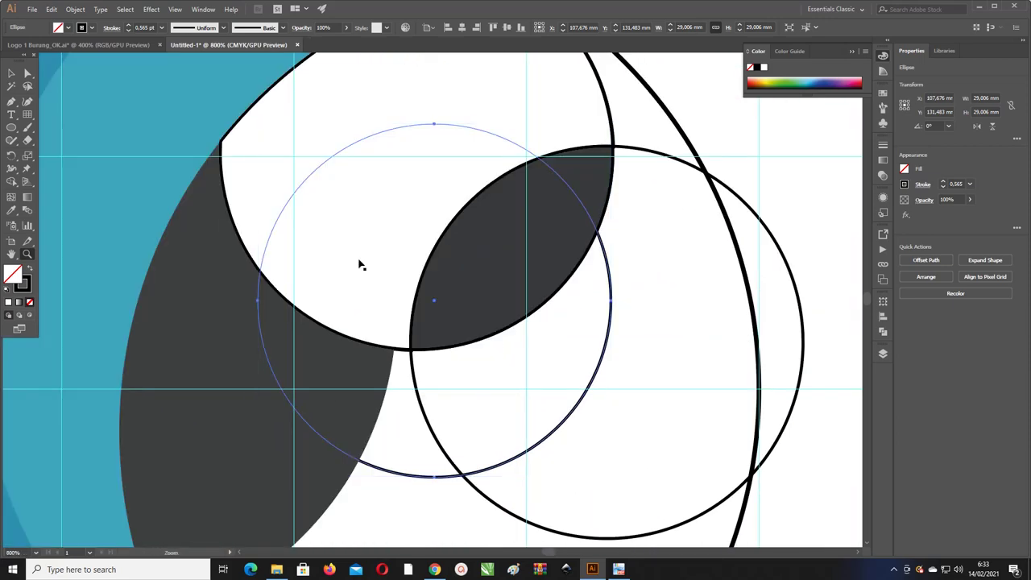
key("ctrl+minus")
key("ctrl+minus")
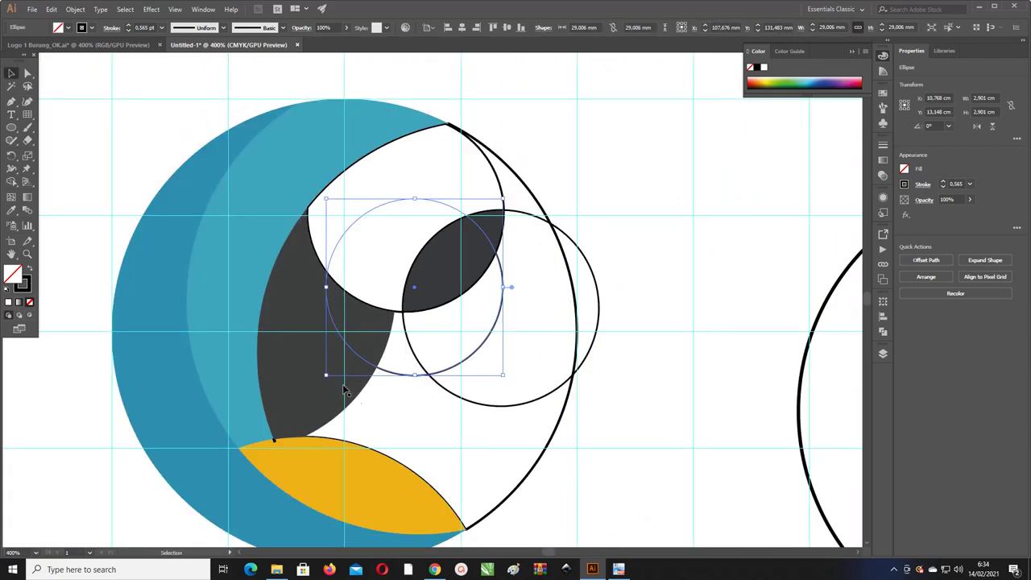
left_click_drag(326, 376, 292, 432)
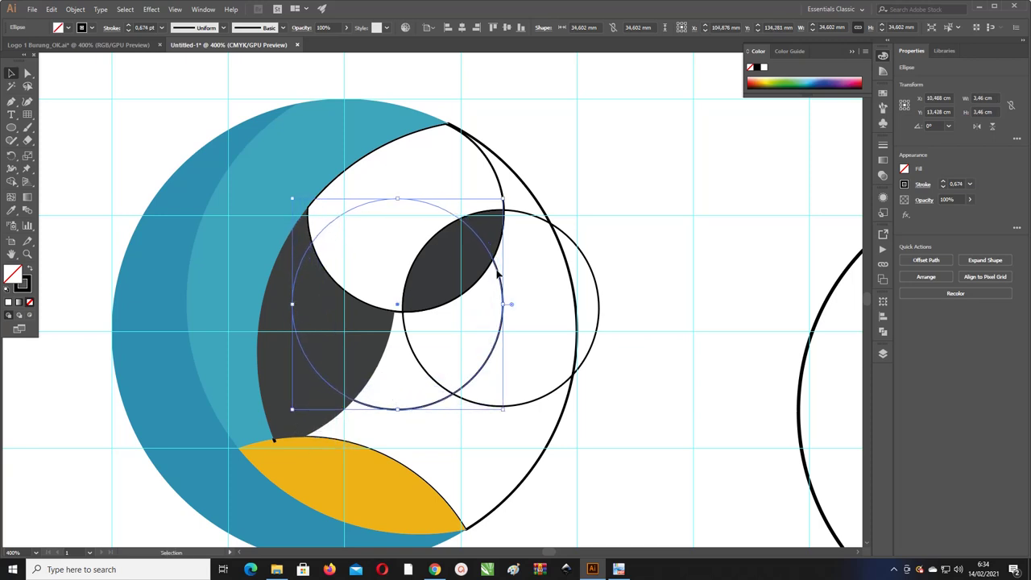
mouse_move(498, 272)
left_mouse_down()
mouse_move(498, 249)
mouse_move(493, 264)
left_mouse_up()
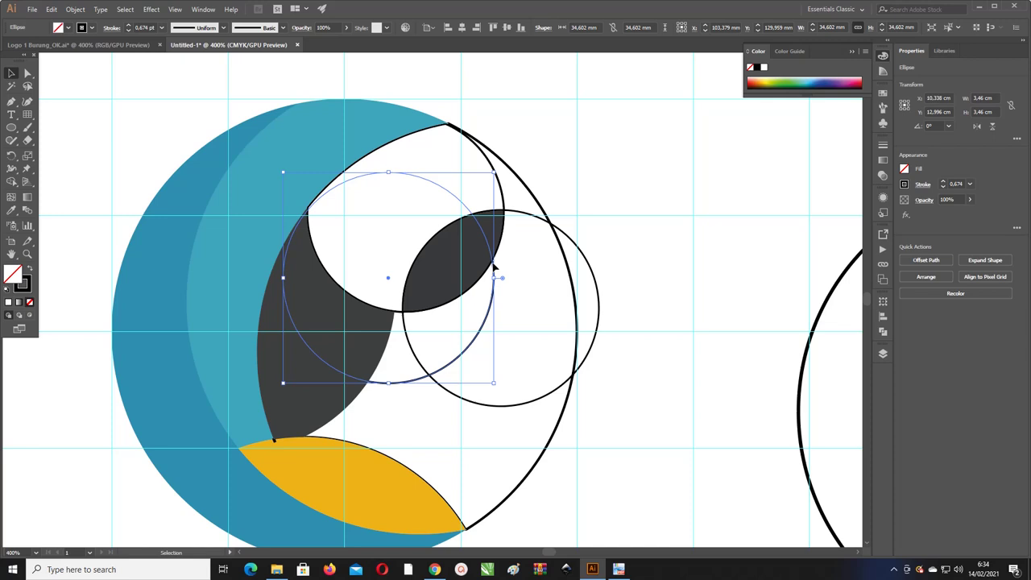
left_click_drag(450, 246, 380, 197)
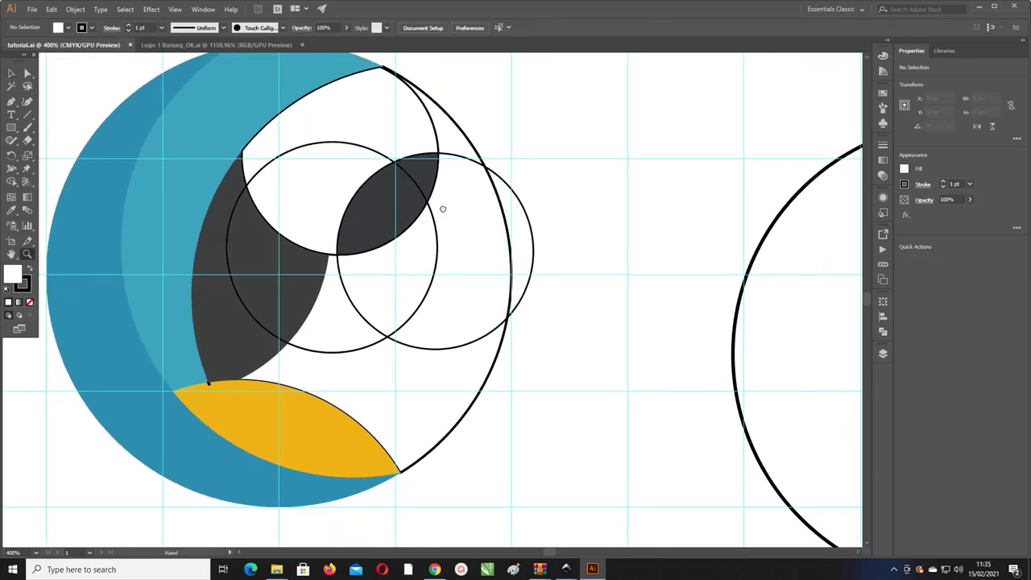
Step: Move the new 34.6 mm guide circle slightly higher
left_click(11, 73)
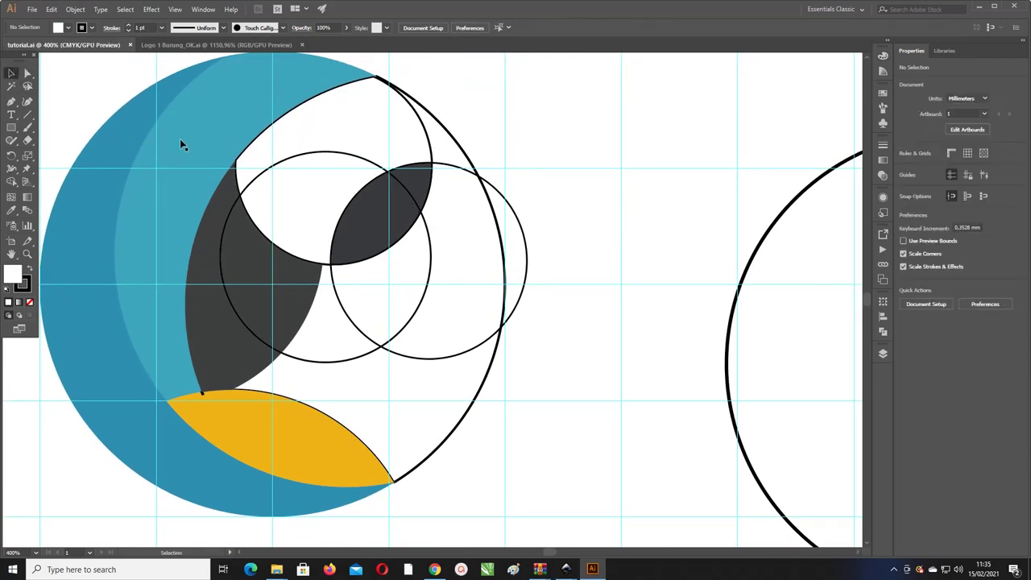
left_click(429, 232)
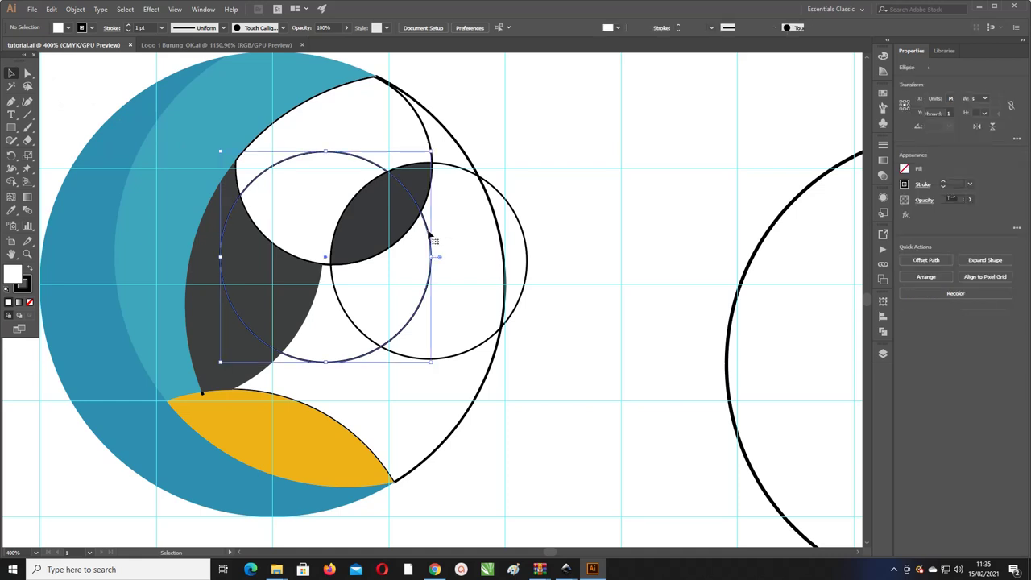
left_click_drag(428, 232, 420, 211)
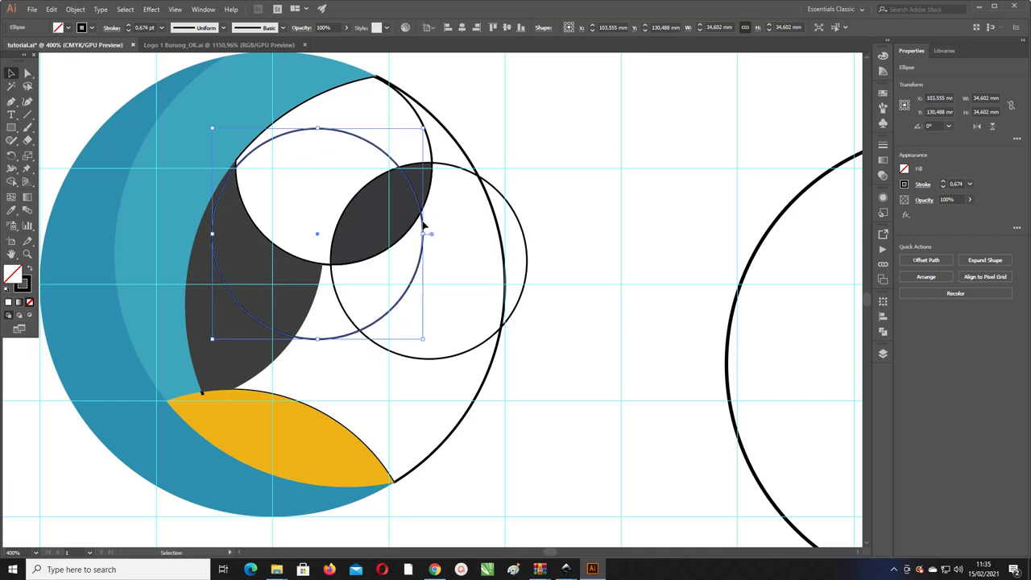
left_click_drag(423, 227, 423, 218)
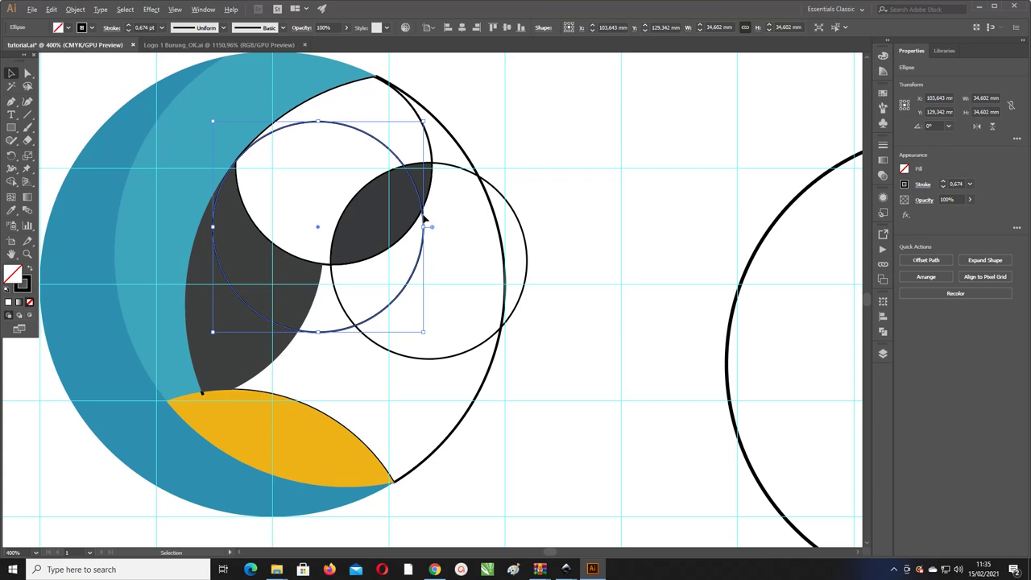
Step: Duplicate the small guide circle, nudge both circles into place, then select all shapes
mouse_move(425, 219)
left_mouse_down()
mouse_move(385, 235)
mouse_move(427, 277)
mouse_move(399, 270)
left_mouse_up()
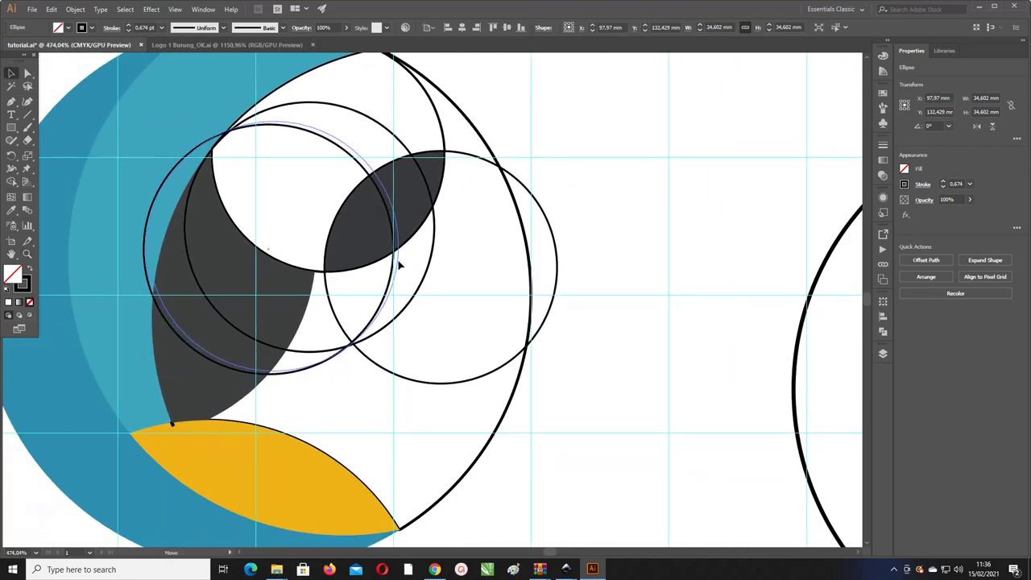
left_click_drag(399, 269, 399, 259)
left_click(406, 310, "shift")
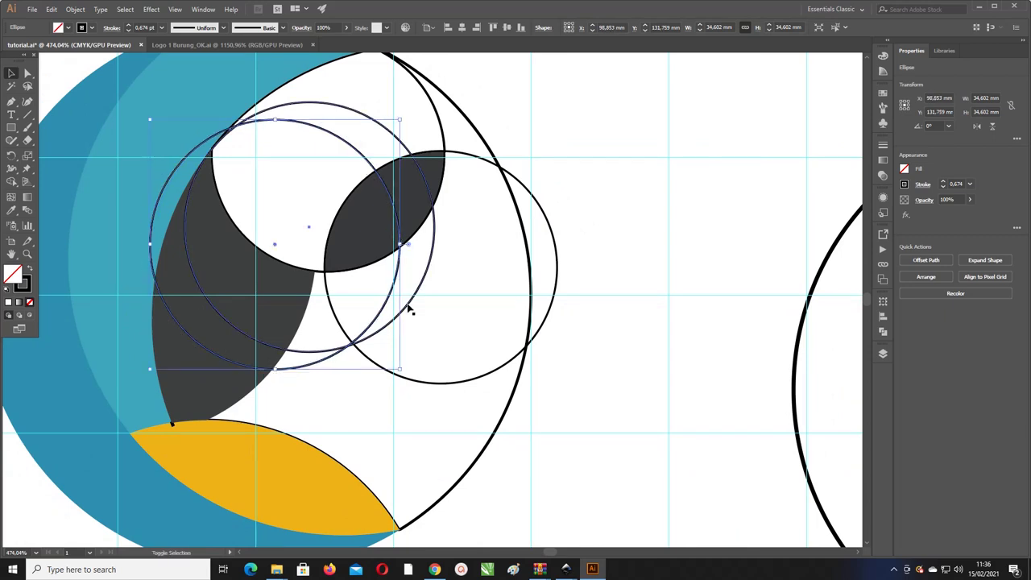
left_click(406, 301)
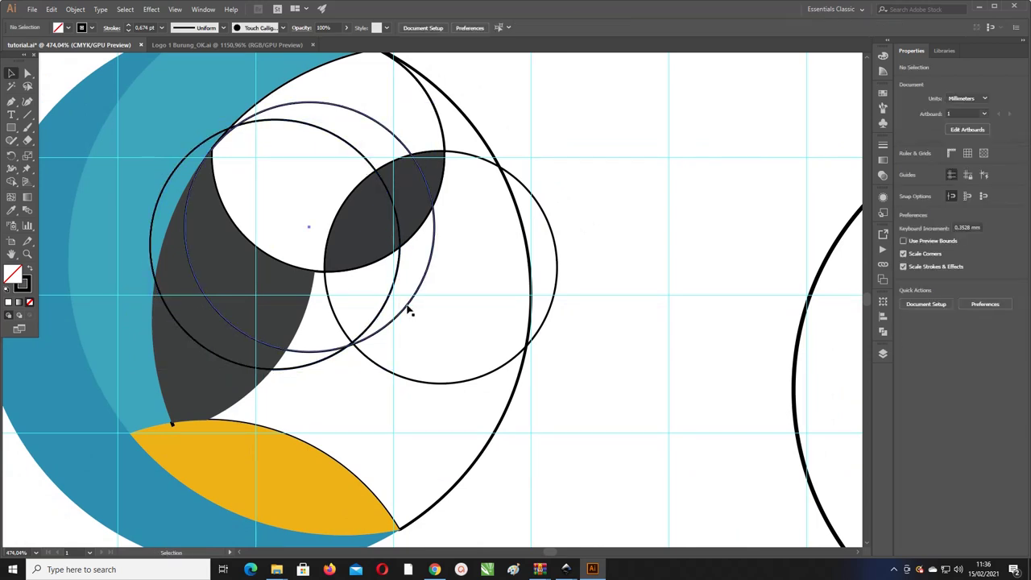
left_click(409, 306)
left_click(401, 273, "shift")
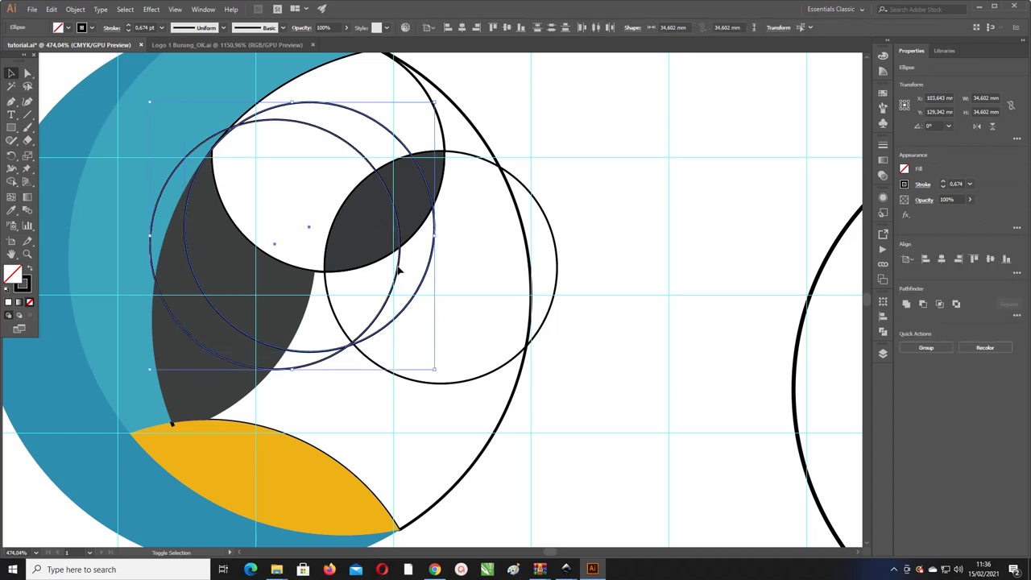
left_click_drag(414, 302, 416, 296)
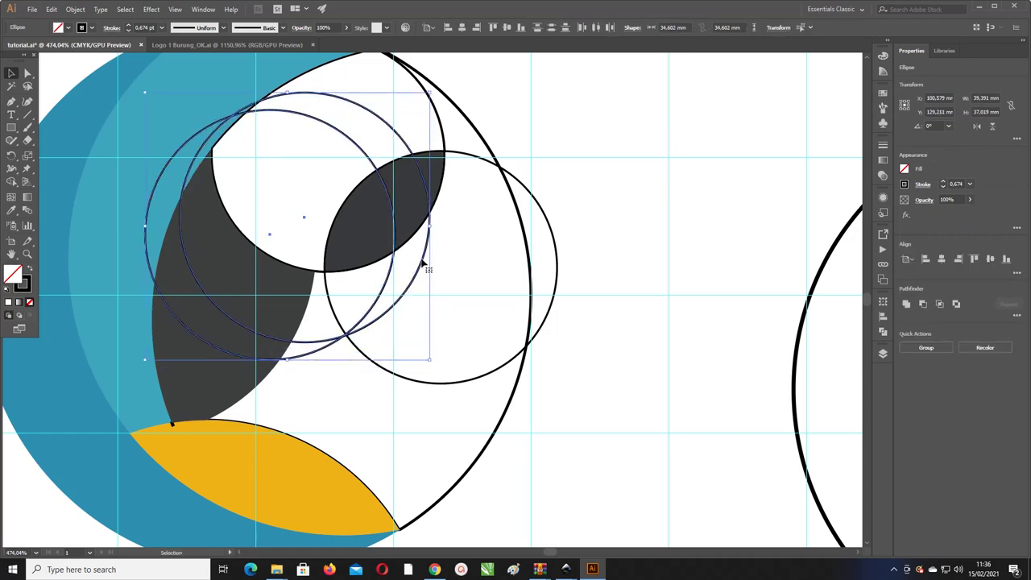
left_click_drag(425, 256, 429, 253)
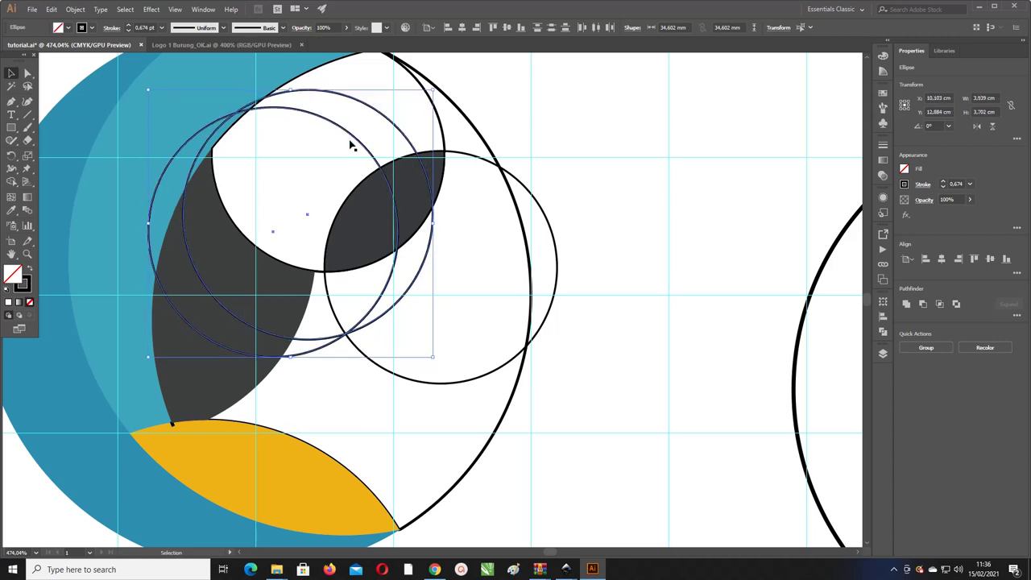
left_click(558, 177)
left_click_drag(625, 229, 376, 197)
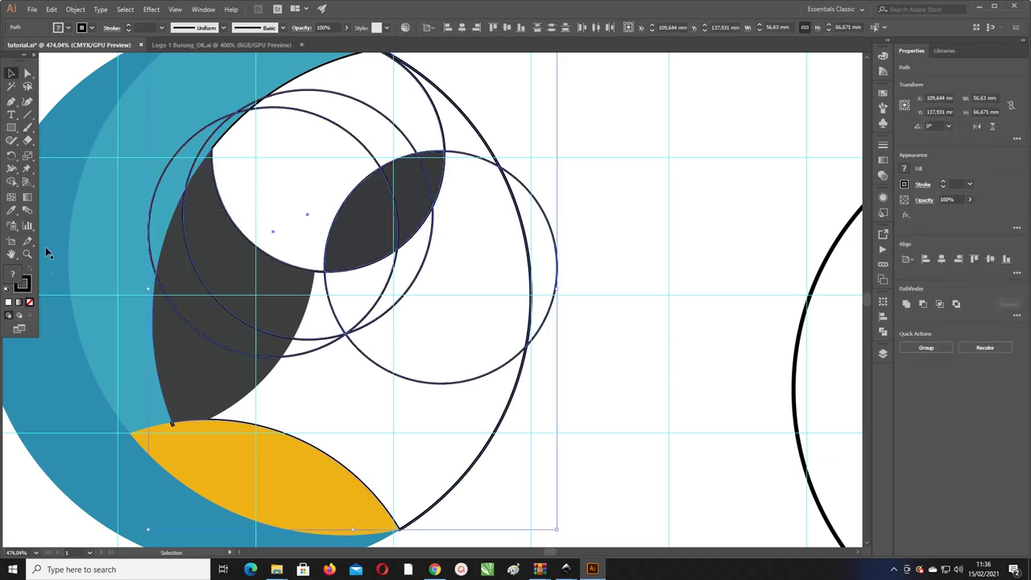
Step: Use Shape Builder with a black fill to create the crescent below the eye lens
left_click(11, 182)
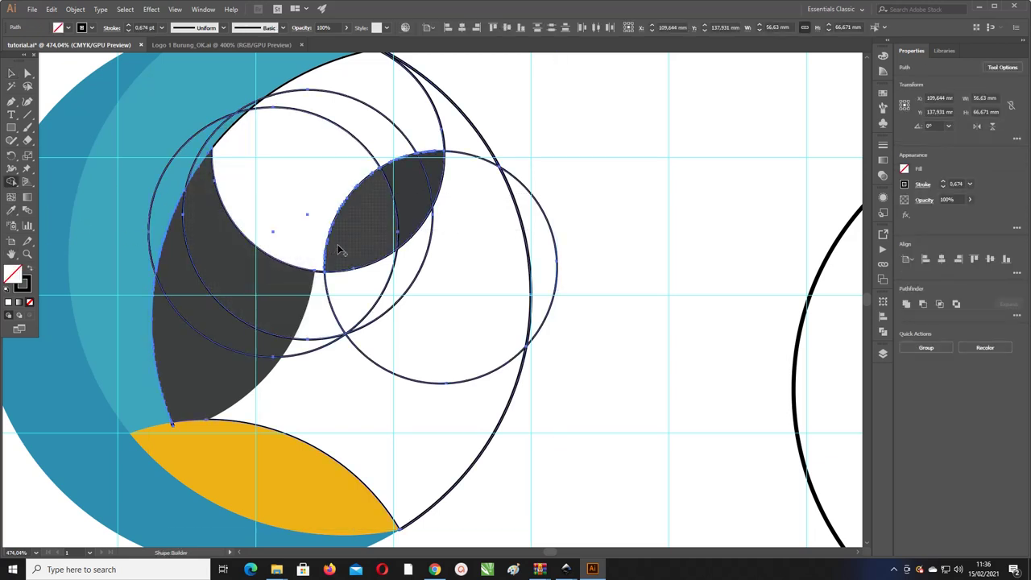
left_click(29, 270)
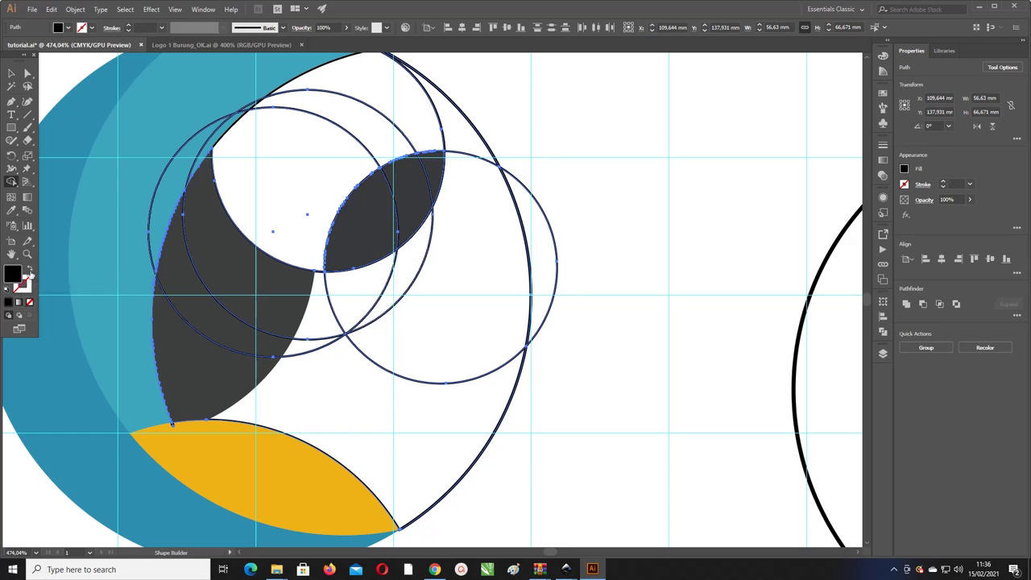
left_click(393, 288)
left_click(11, 210)
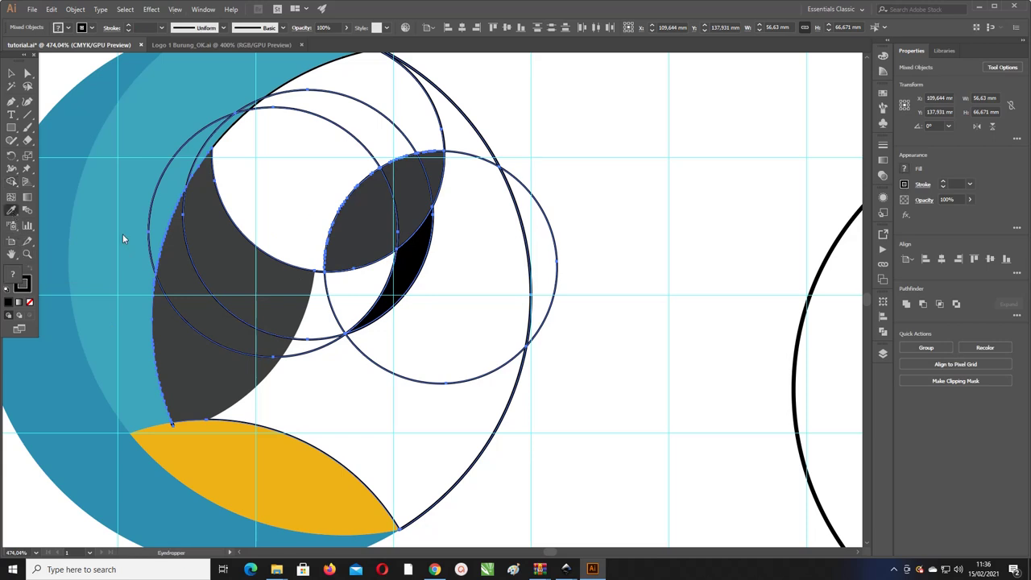
left_click(421, 186)
key("ctrl+z")
Step: Give the new crescent the same dark grey fill as the eye lens
left_click(11, 73)
left_click(527, 127)
left_click(409, 242)
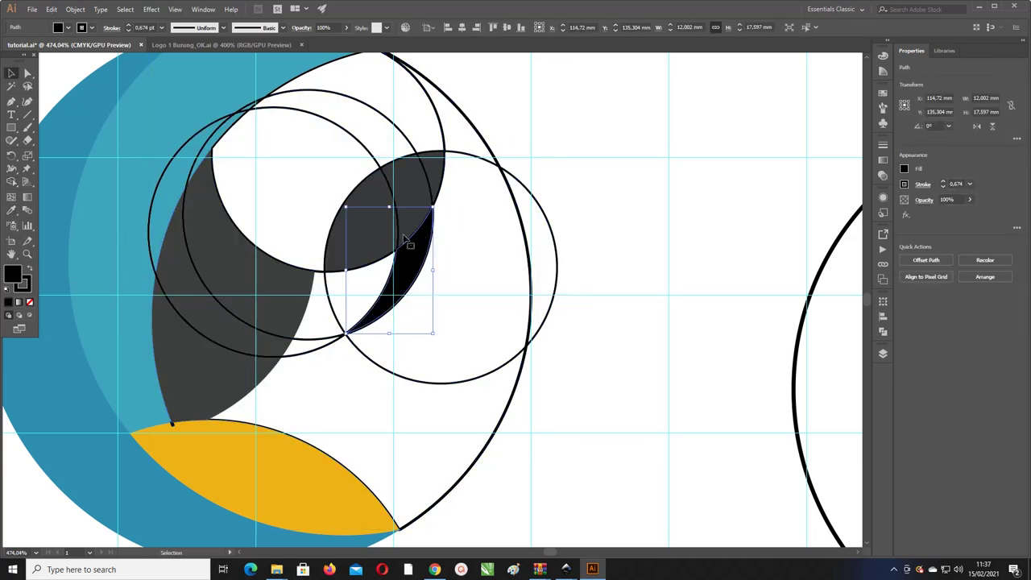
left_click(12, 210)
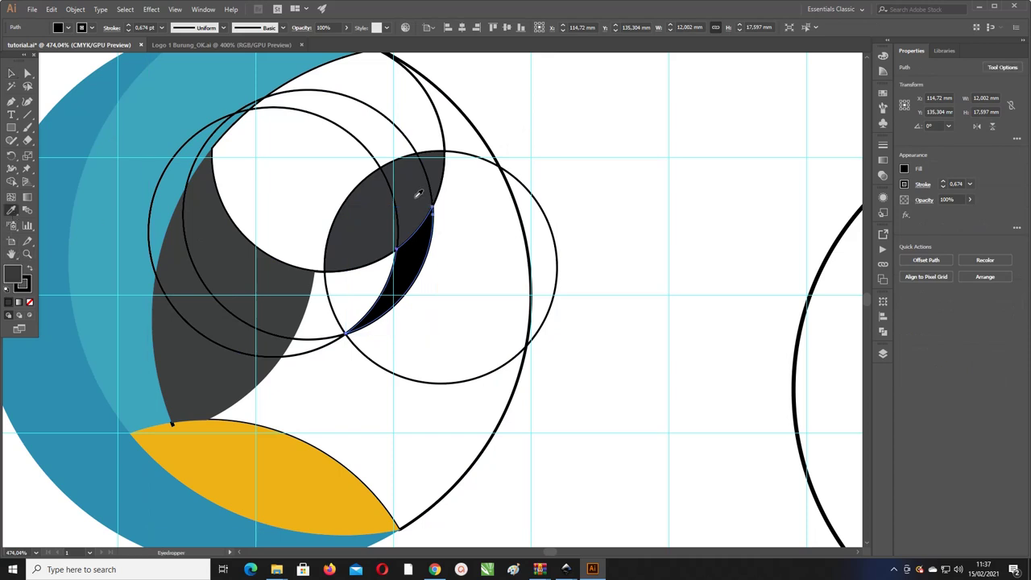
left_click(419, 196)
left_click(11, 73)
Step: Delete the right and inner leftover guide circles
left_click(476, 122)
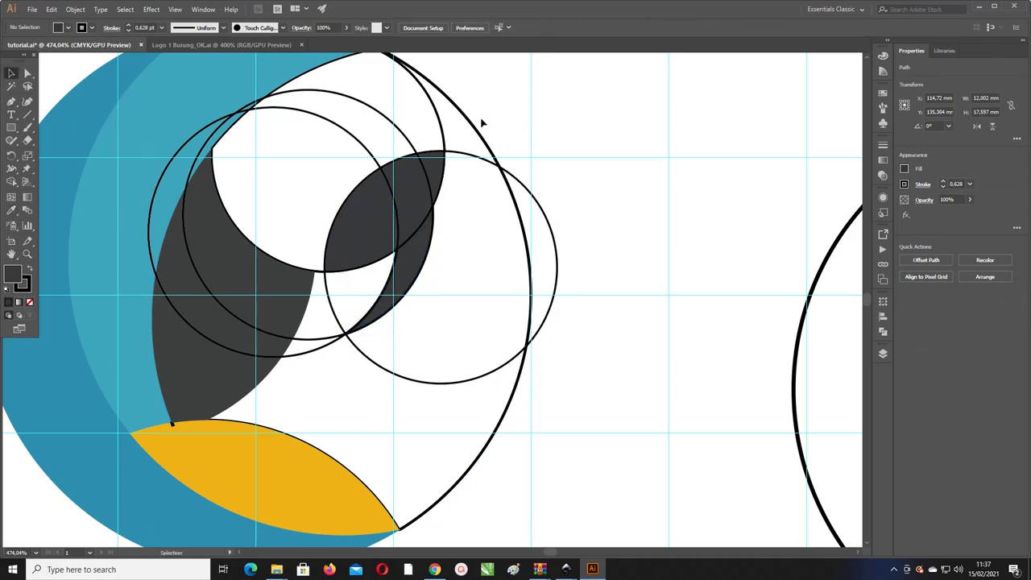
left_click(526, 192)
key("Delete")
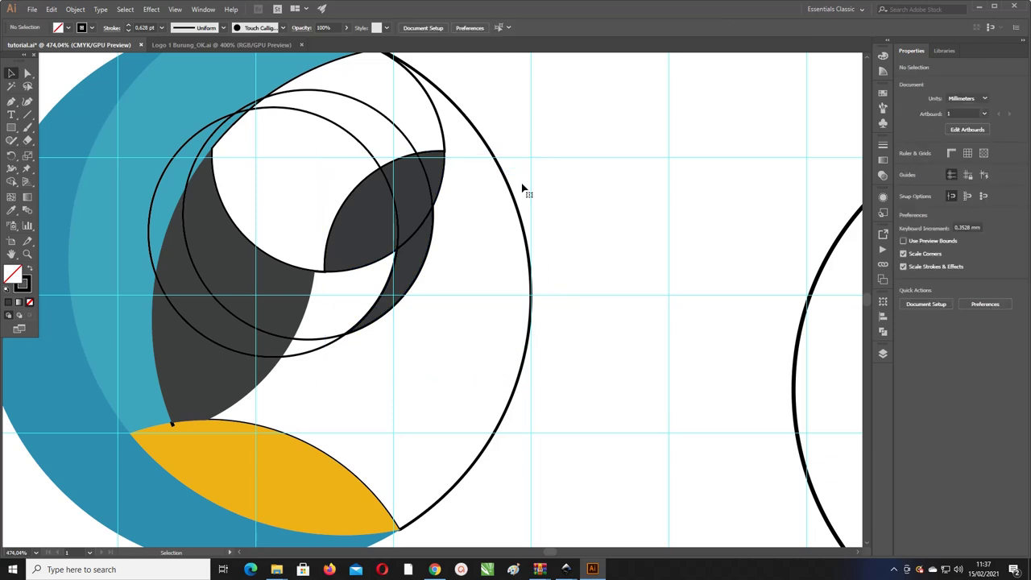
left_click(369, 151)
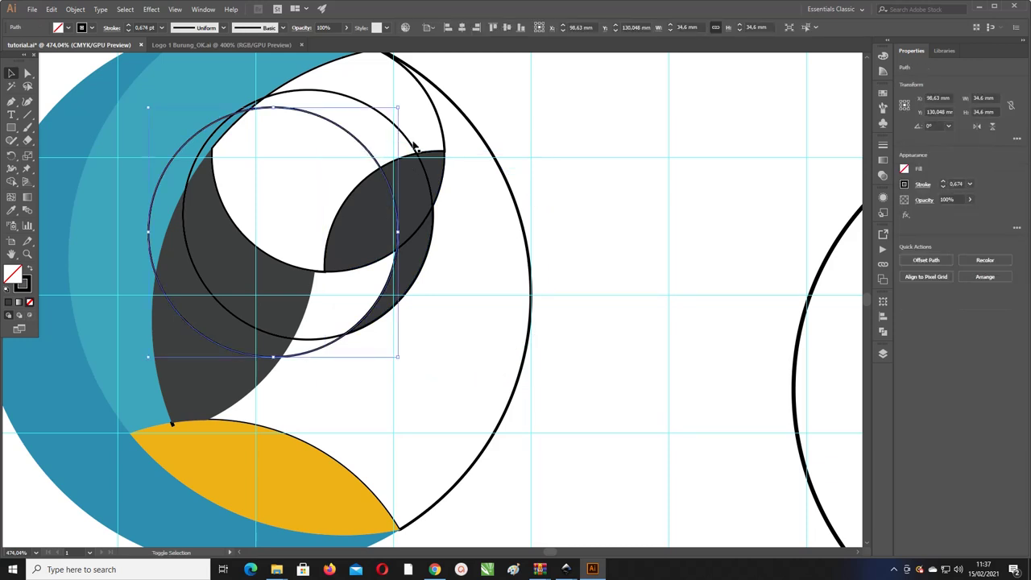
key("ctrl+shift+a")
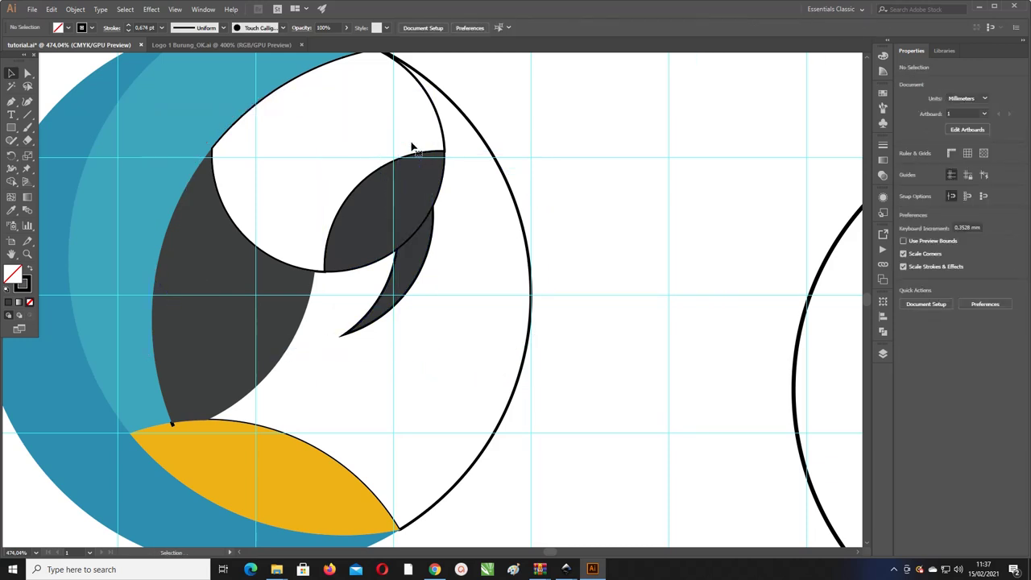
left_click(427, 205)
key("a")
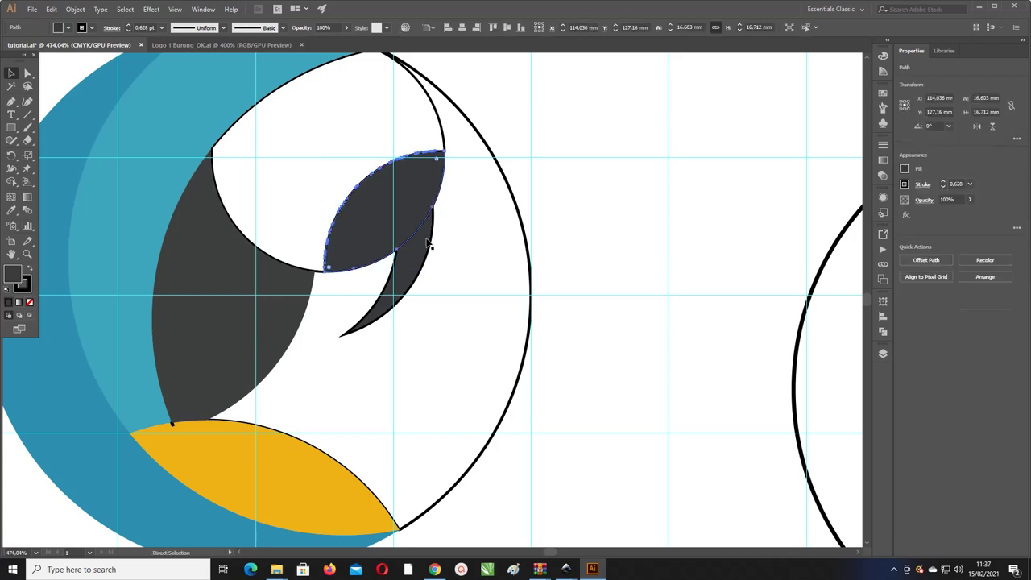
key("ctrl+z")
key("ctrl+z")
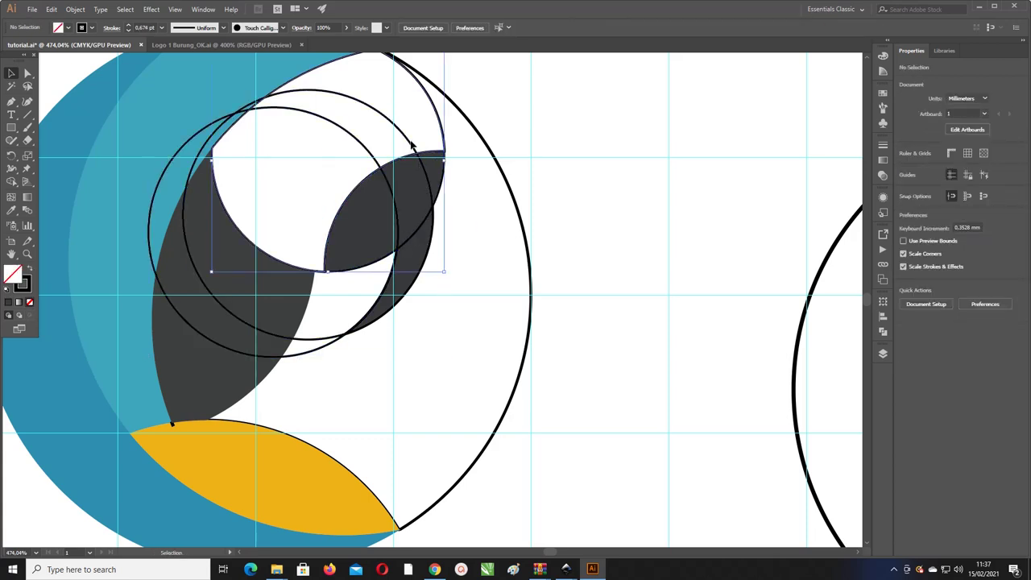
left_click(411, 145)
key("Delete")
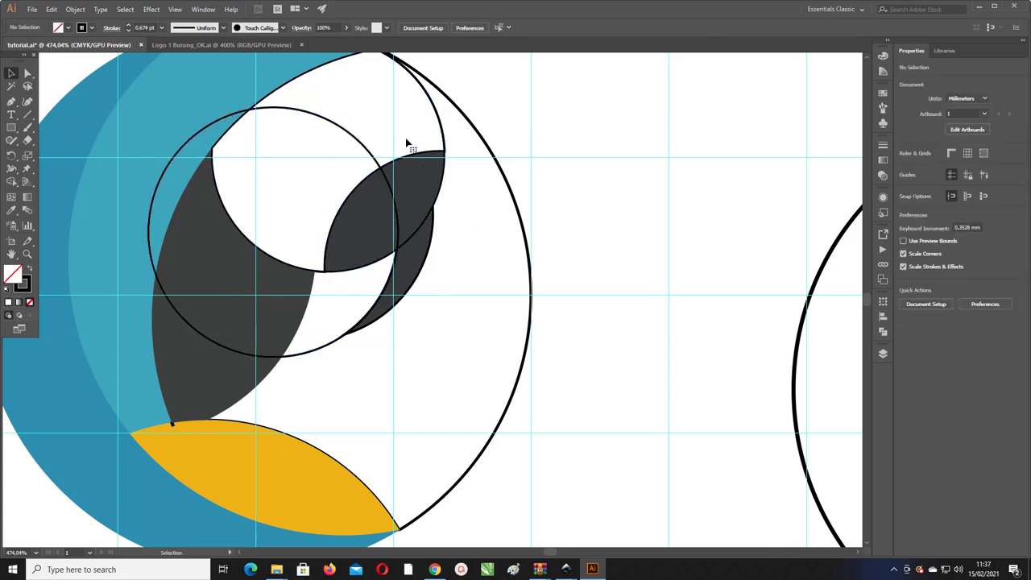
Step: Unite the dark eye lens and the crescent below it with Pathfinder
left_click(420, 206)
left_click(417, 249, "shift")
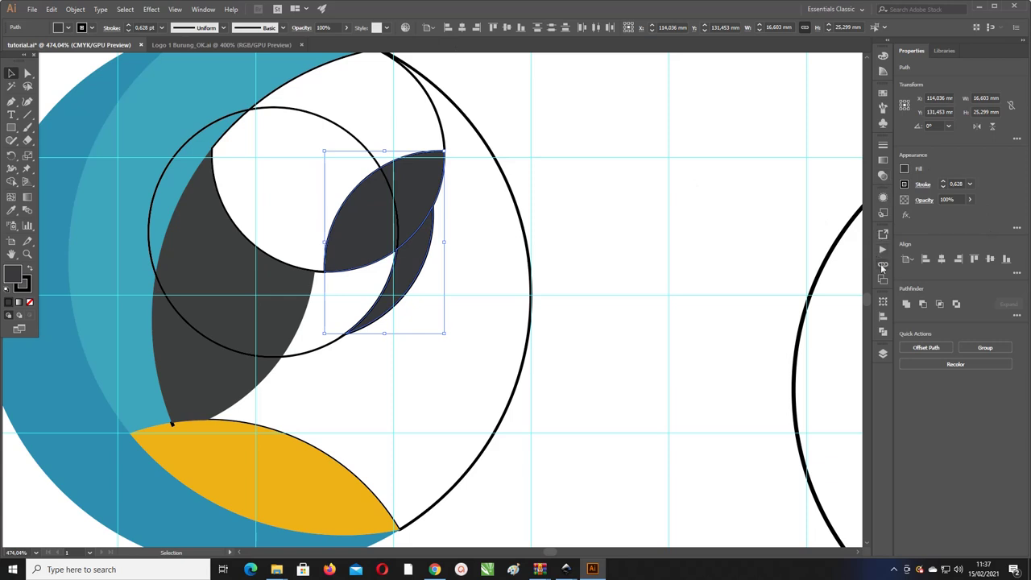
left_click(884, 330)
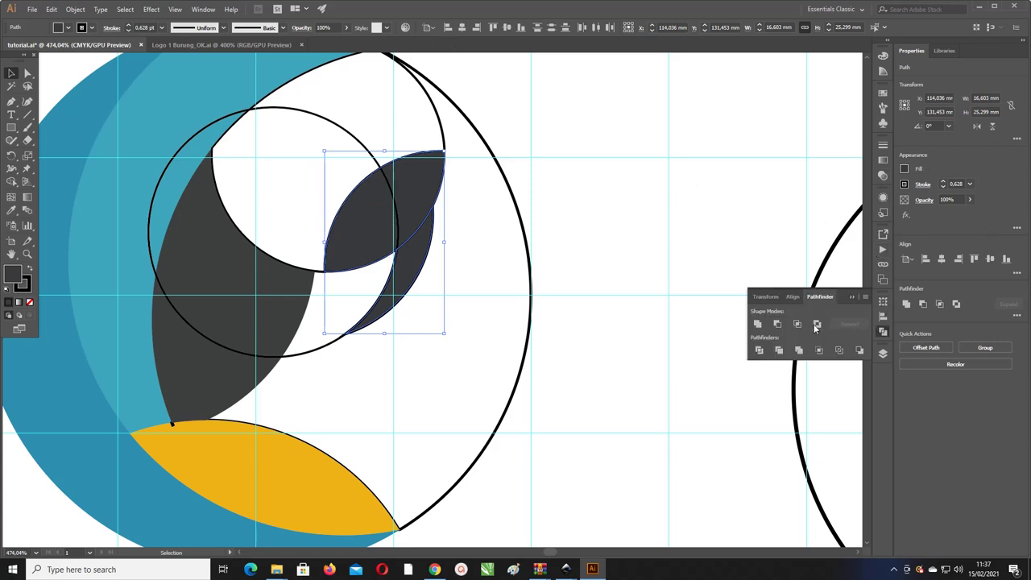
left_click(757, 323)
left_click(543, 185)
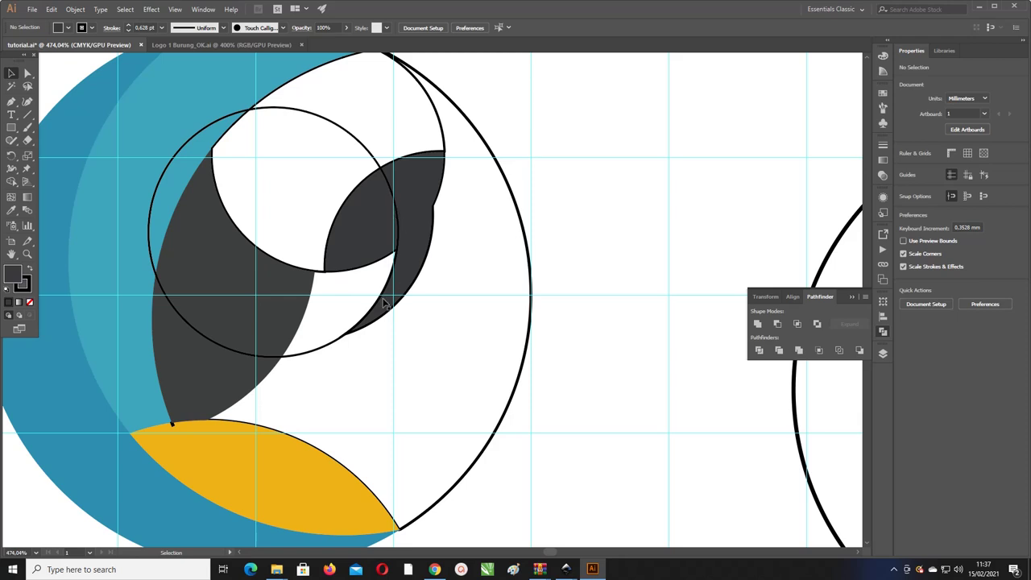
Step: Cut the thin guide circle at its upper-right anchor and delete its top anchor
left_click(382, 176)
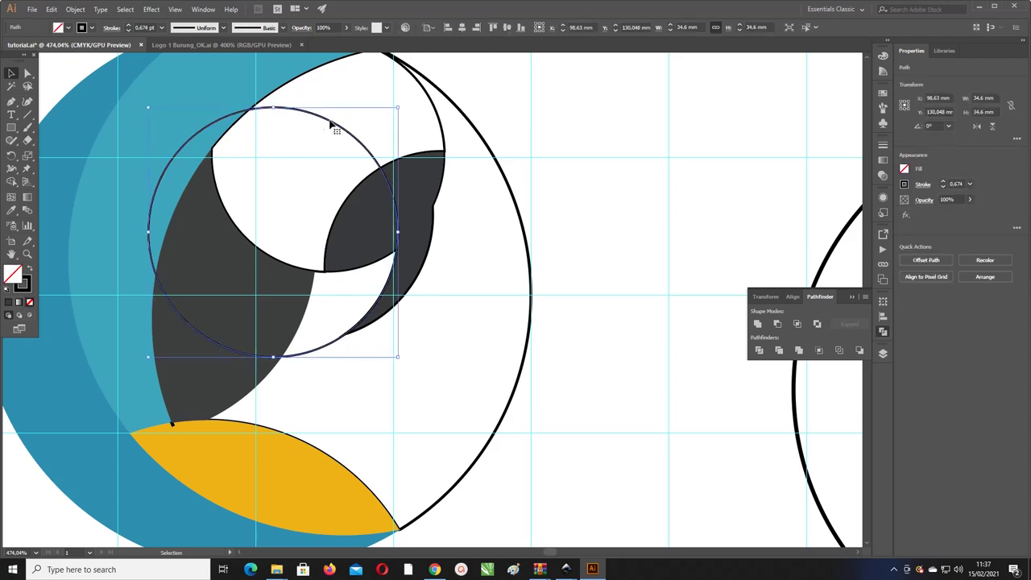
left_click_drag(317, 129, 318, 127)
left_click(27, 74)
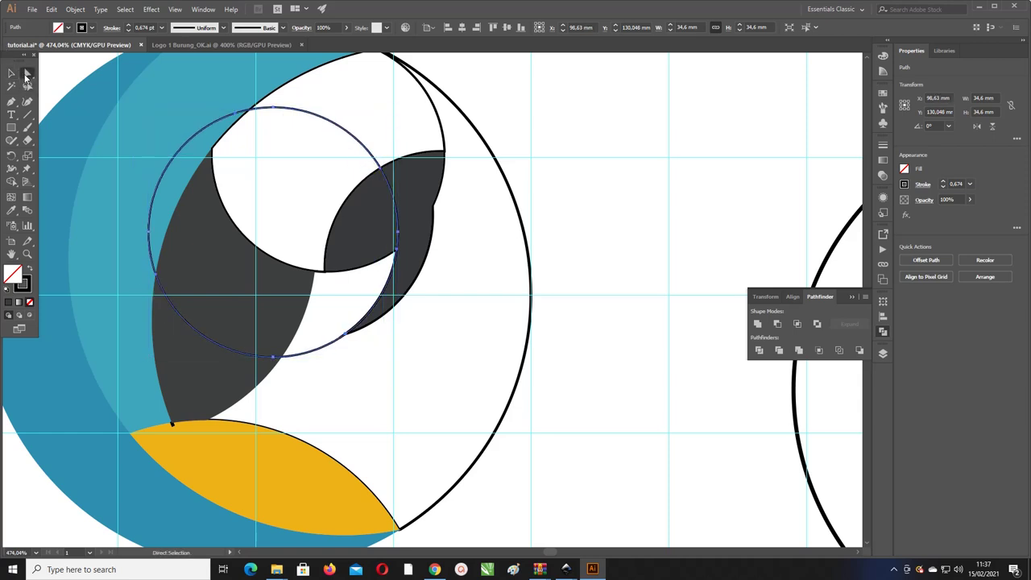
left_click(382, 171)
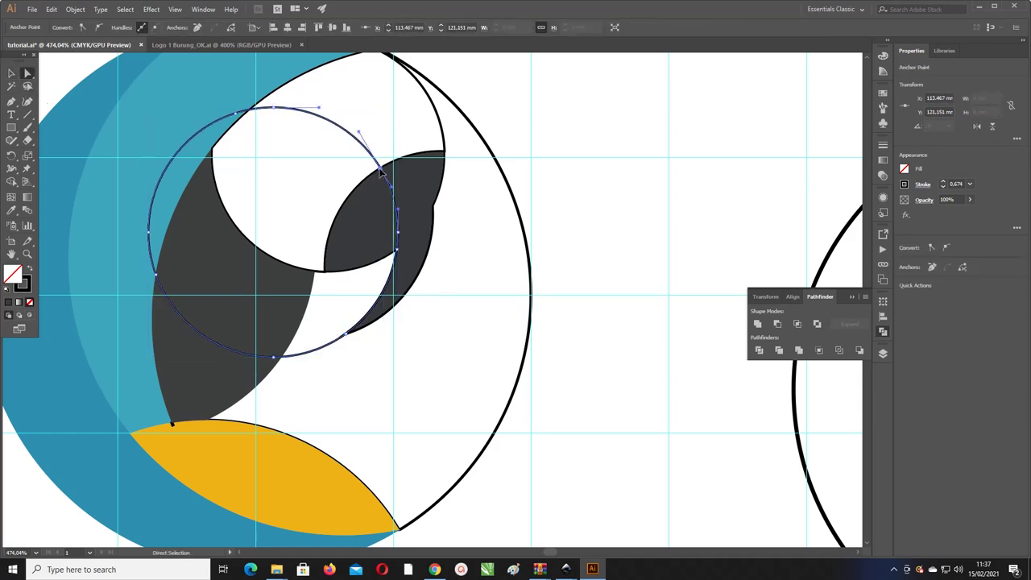
left_click(232, 28)
left_click(337, 127)
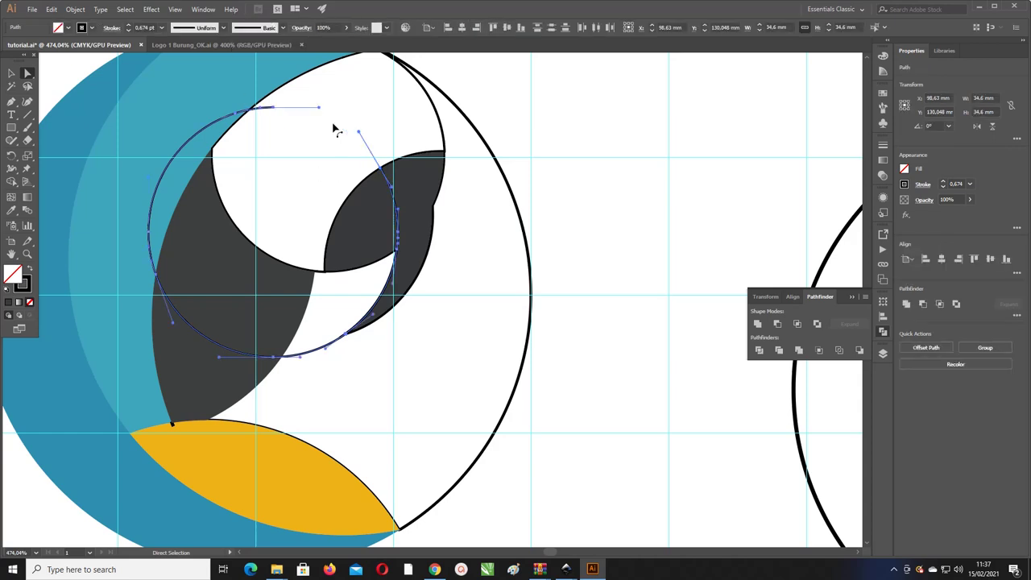
left_click(273, 108)
key("Delete")
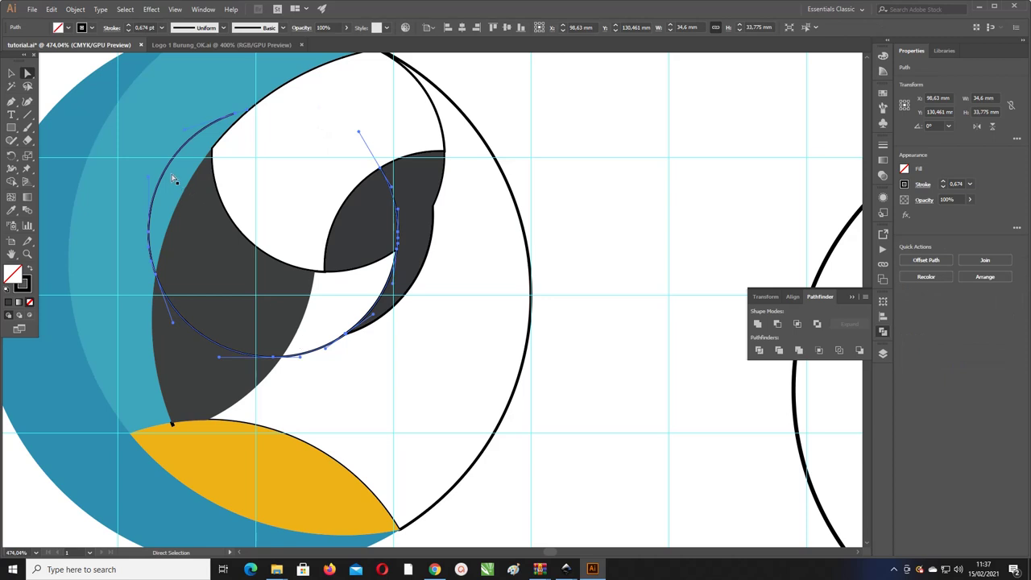
Step: Isolate the circle path and delete its left and bottom anchors, leaving only the right arc
left_click(167, 172)
left_click(167, 172)
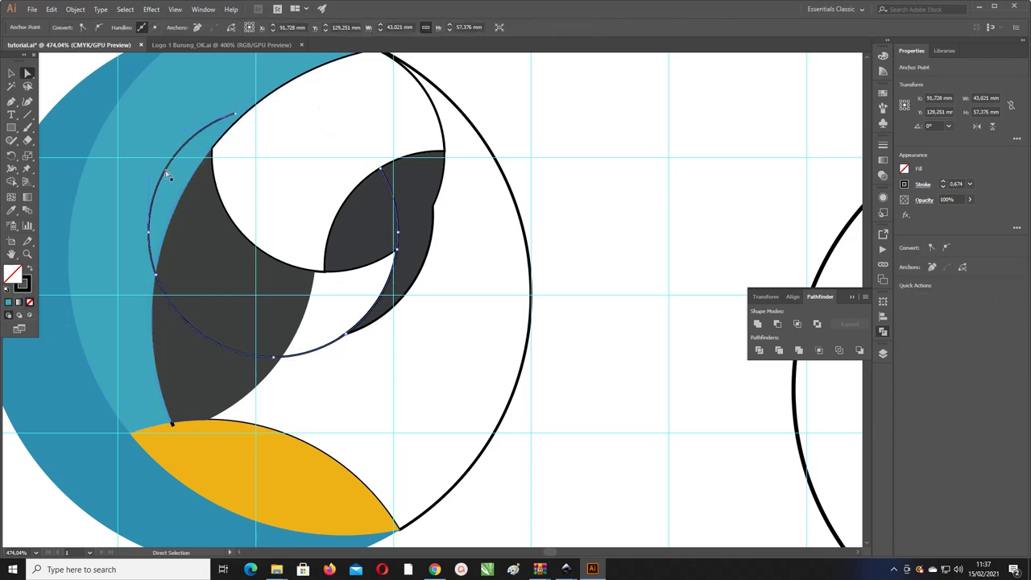
right_click(170, 175)
left_click(234, 235)
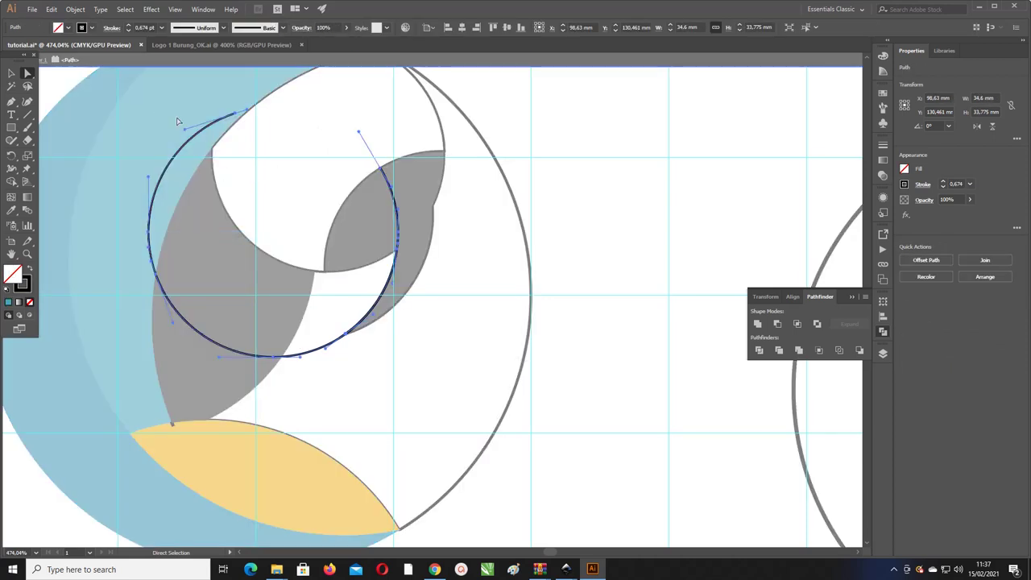
left_click_drag(282, 194, 286, 203)
key("Delete")
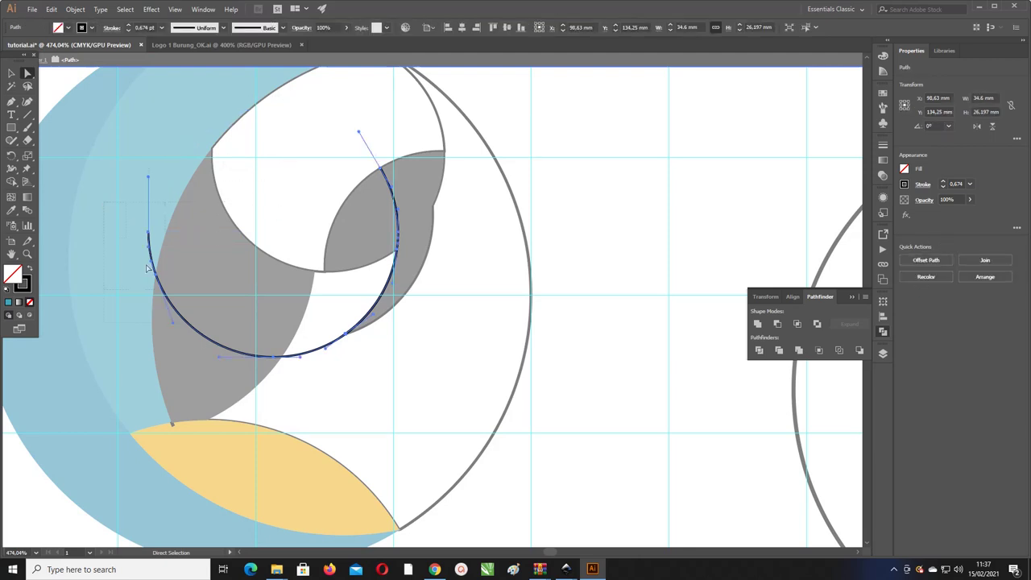
key("Delete")
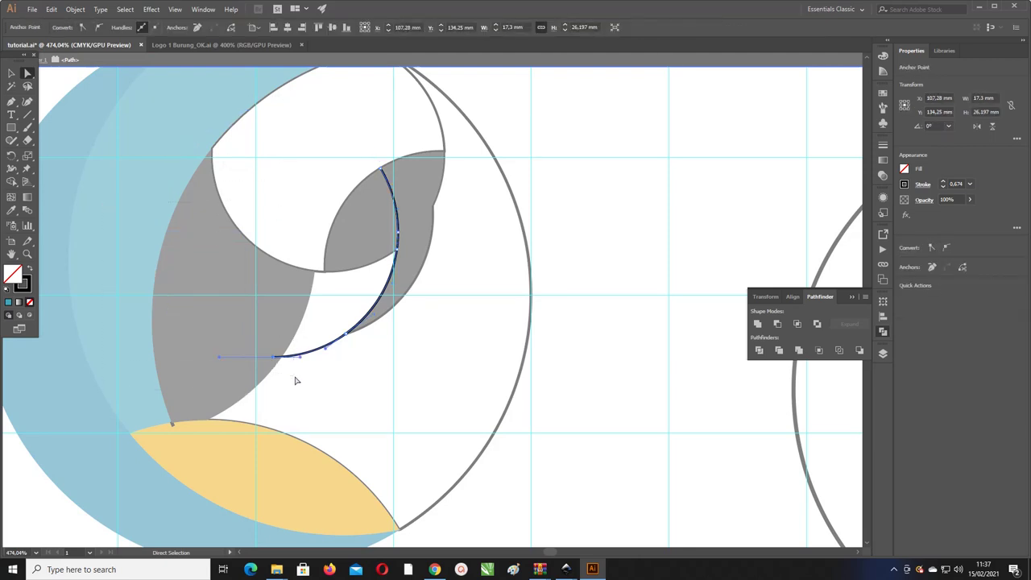
key("Delete")
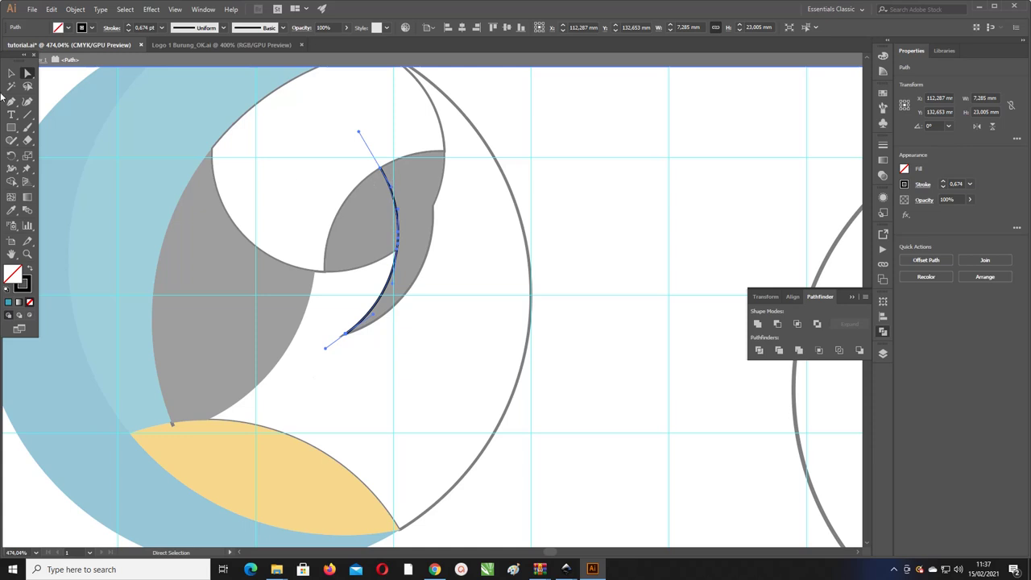
left_click(11, 73)
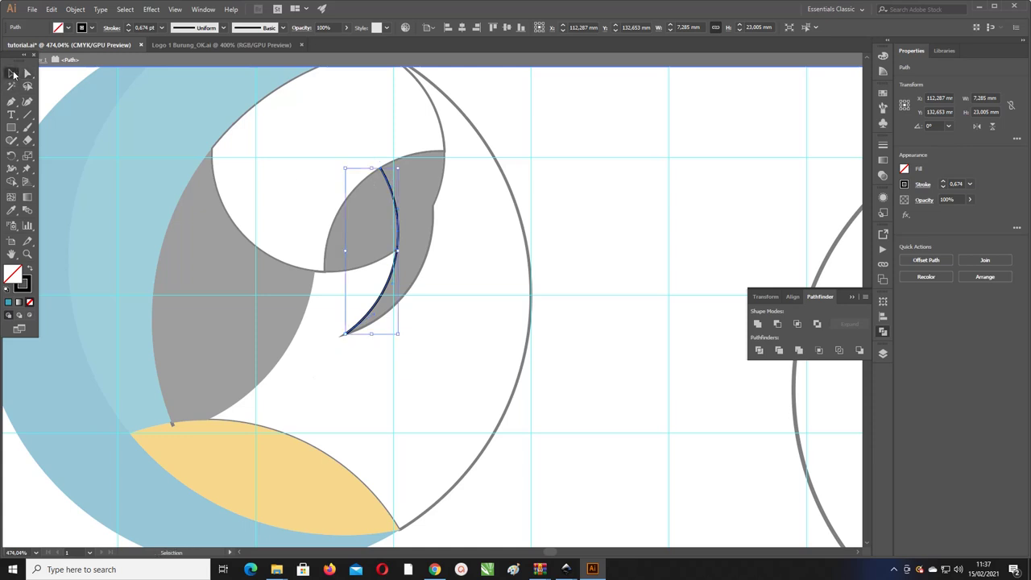
Step: Give the arc a tapered variable width profile with a 3 pt stroke
left_click(213, 31)
left_click(201, 119)
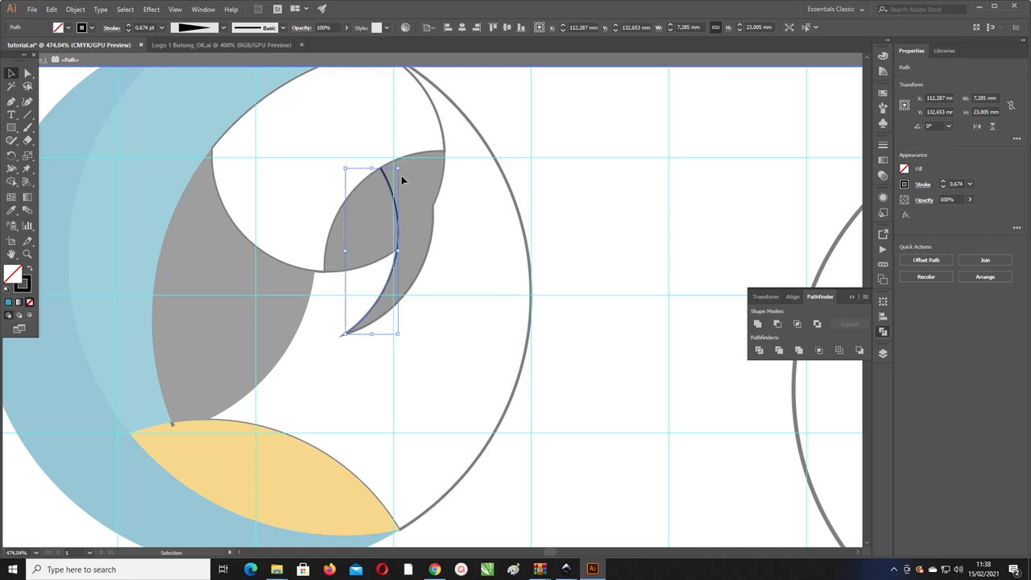
key("shift+ctrl+F9")
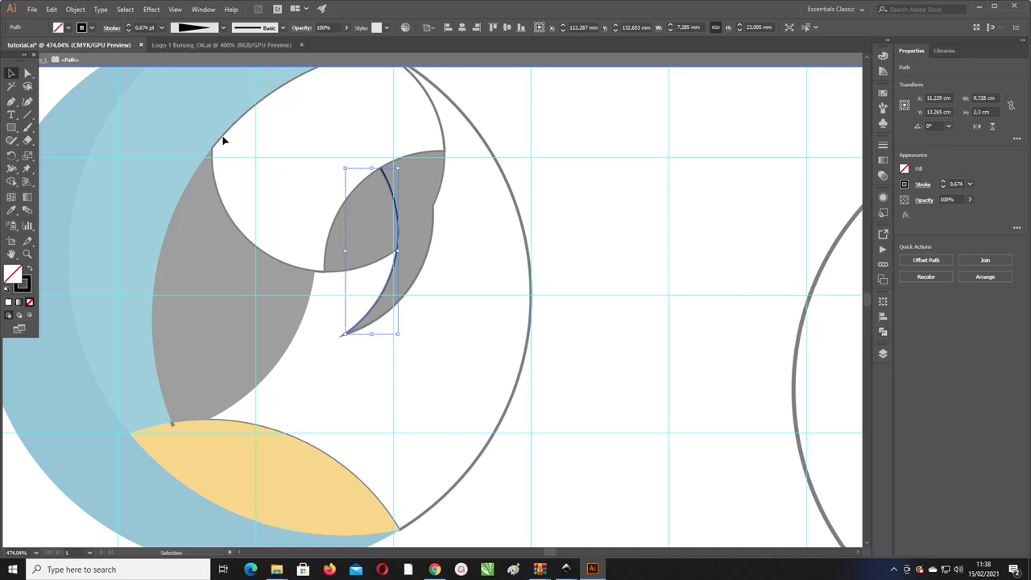
left_click(129, 26)
left_click(128, 26)
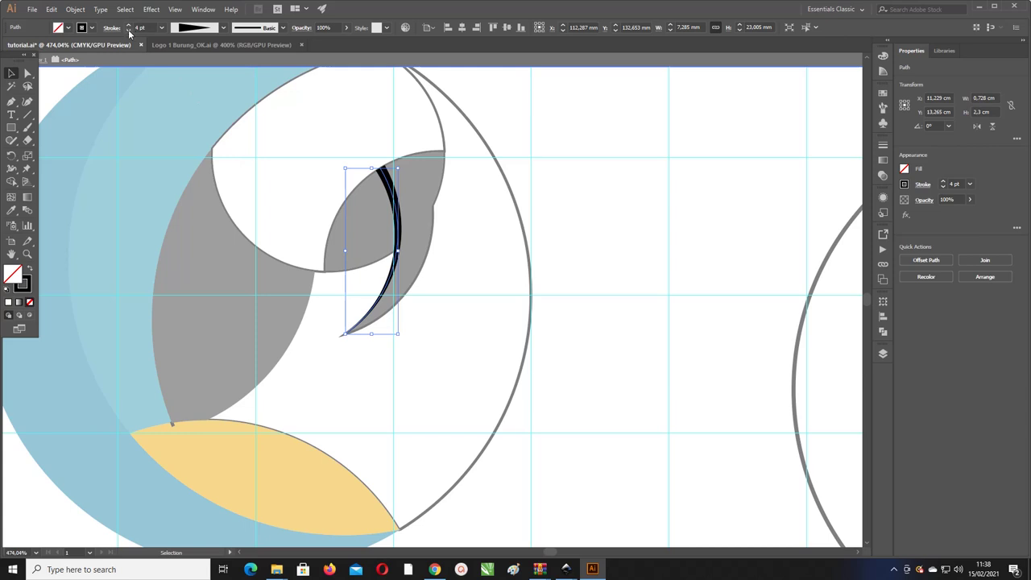
left_click(129, 31)
Step: Flip the taper so its thick end is at the bottom, enlarge and nudge the curve up, then exit isolation
left_click(112, 29)
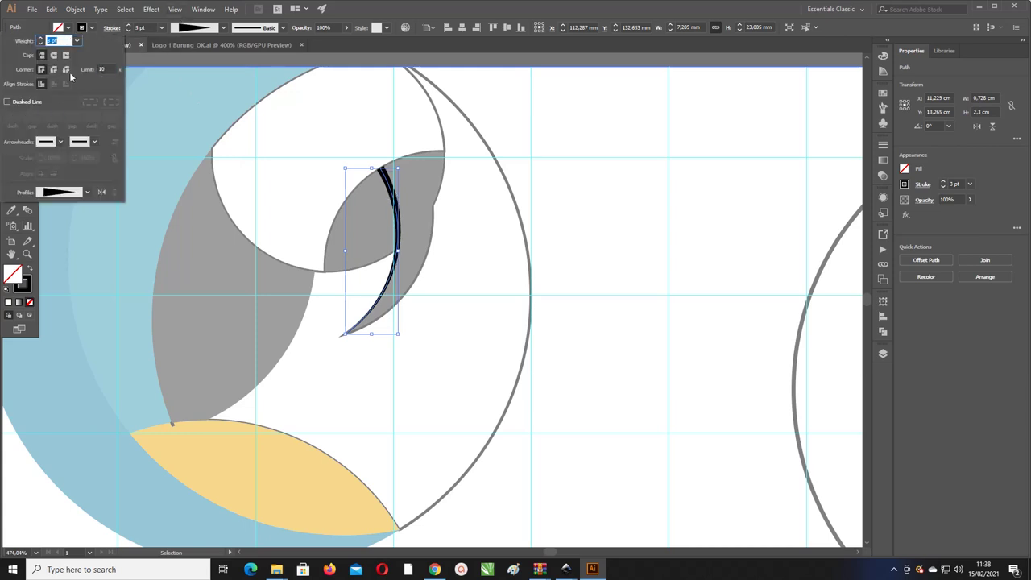
left_click(102, 193)
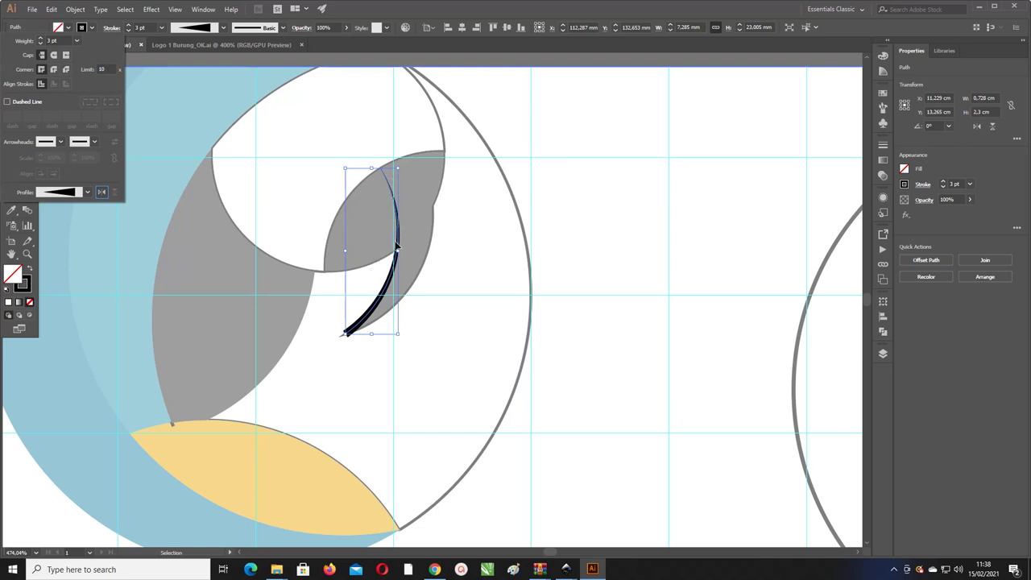
left_click(344, 170)
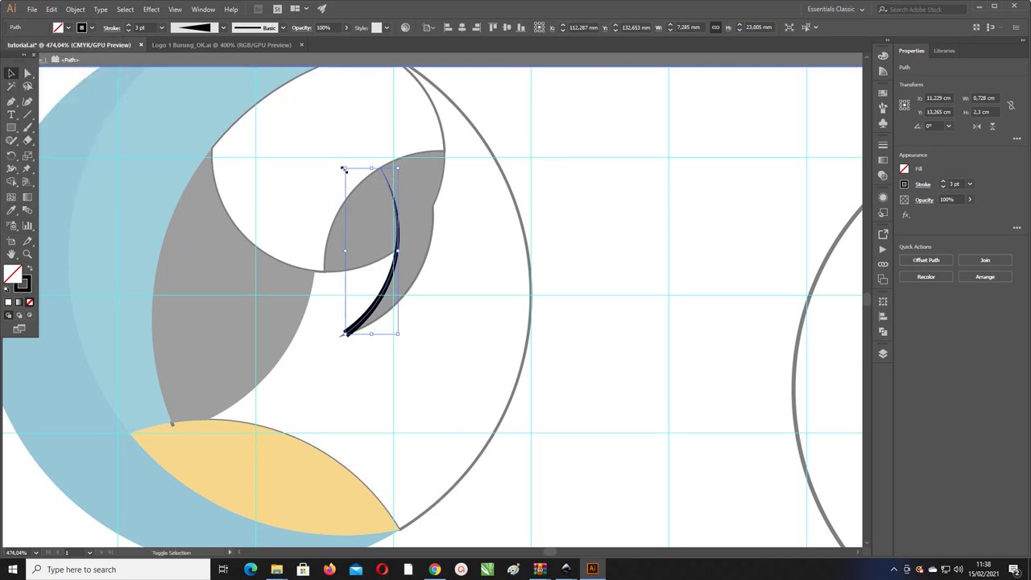
left_click_drag(342, 168, 347, 173)
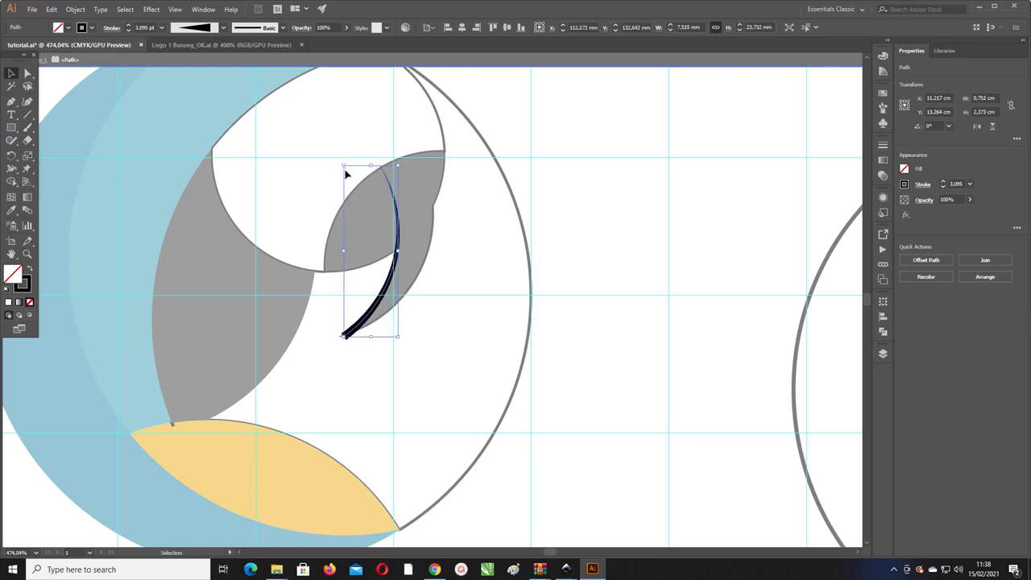
key("Up")
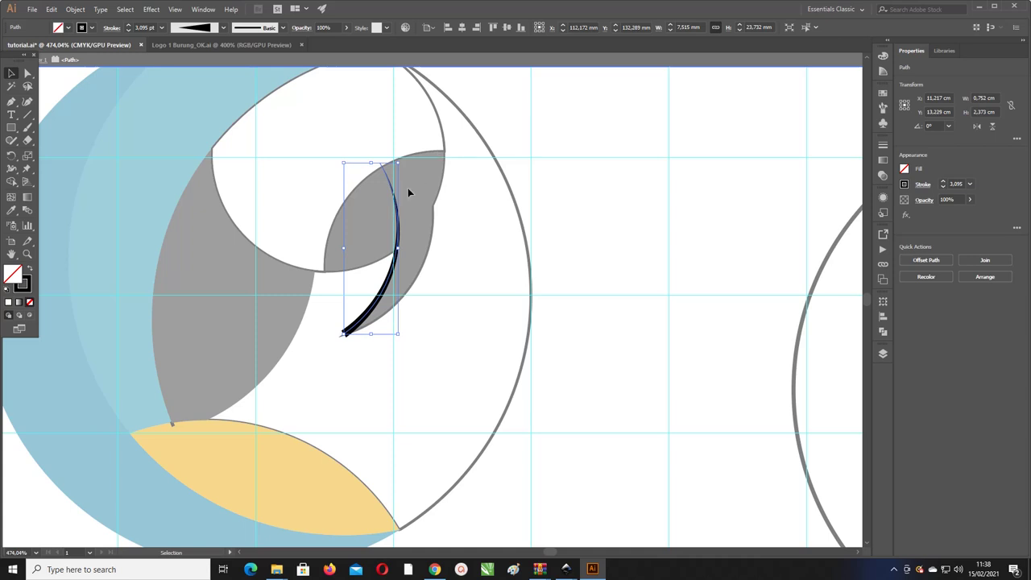
key("Escape")
Step: Expand the black curve's appearance into a filled shape and inspect it zoomed in
left_click(482, 233)
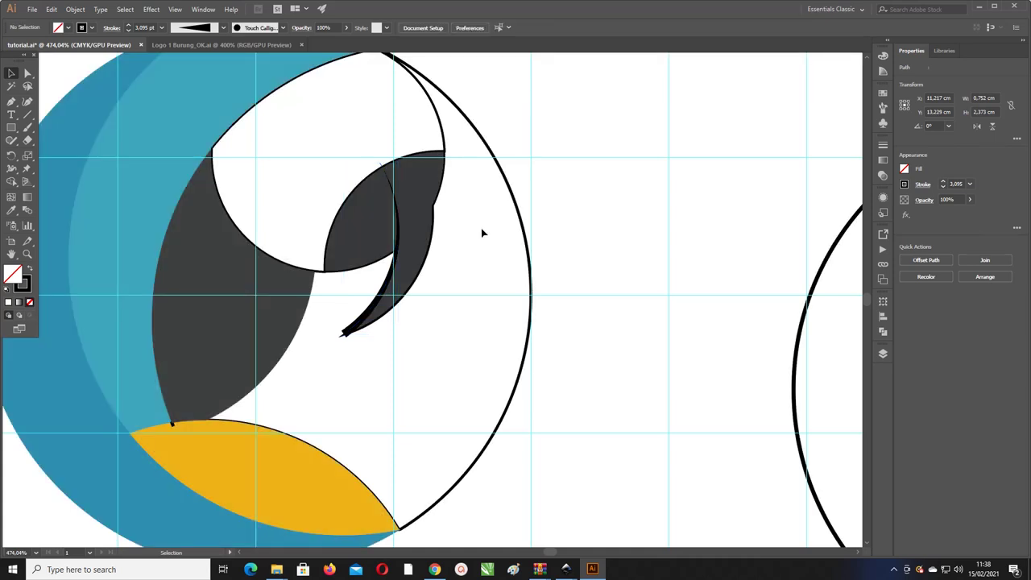
left_click(374, 312)
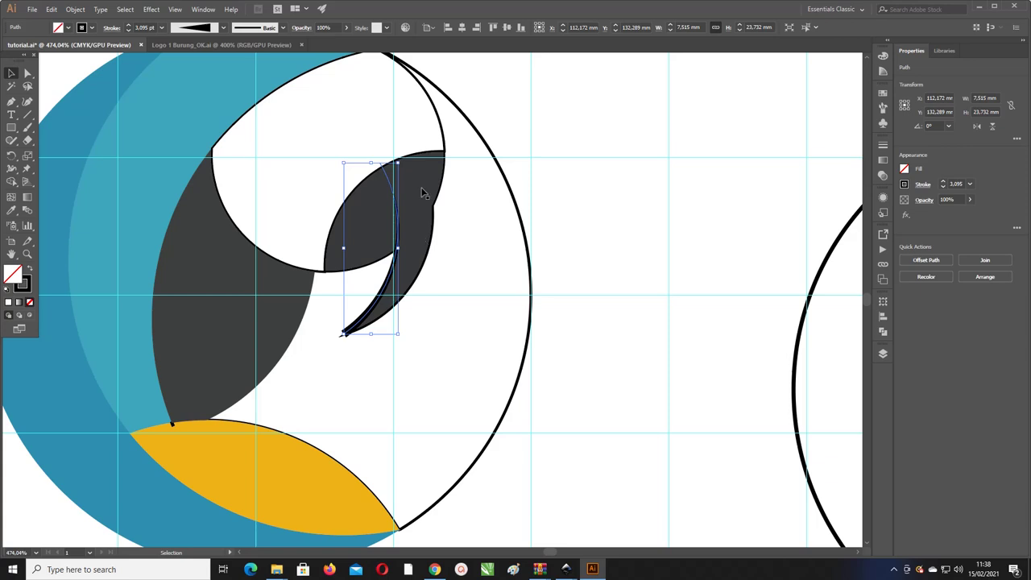
left_click(75, 9)
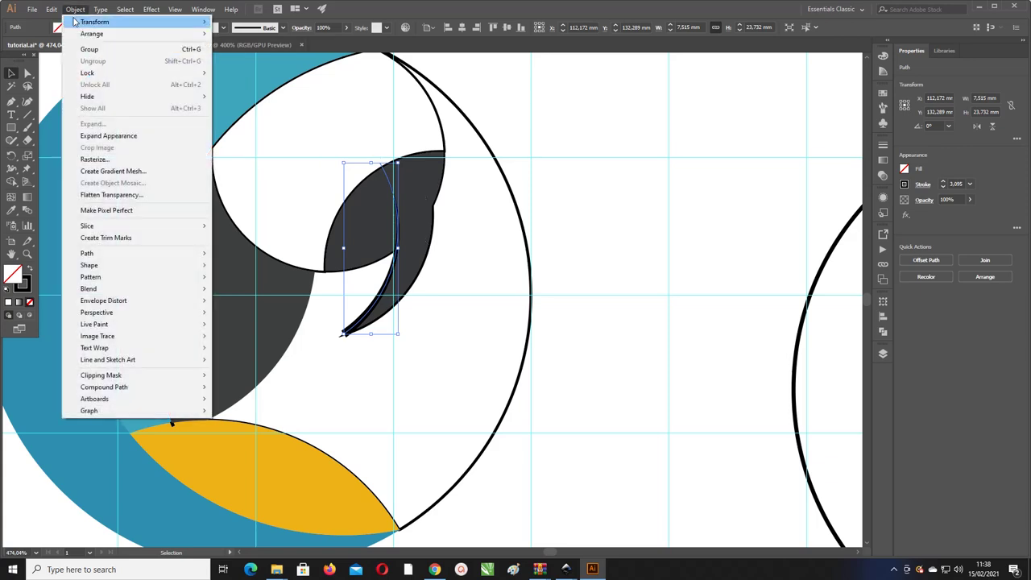
left_click(90, 138)
left_click(476, 279)
key("z")
left_click_drag(356, 230, 477, 307)
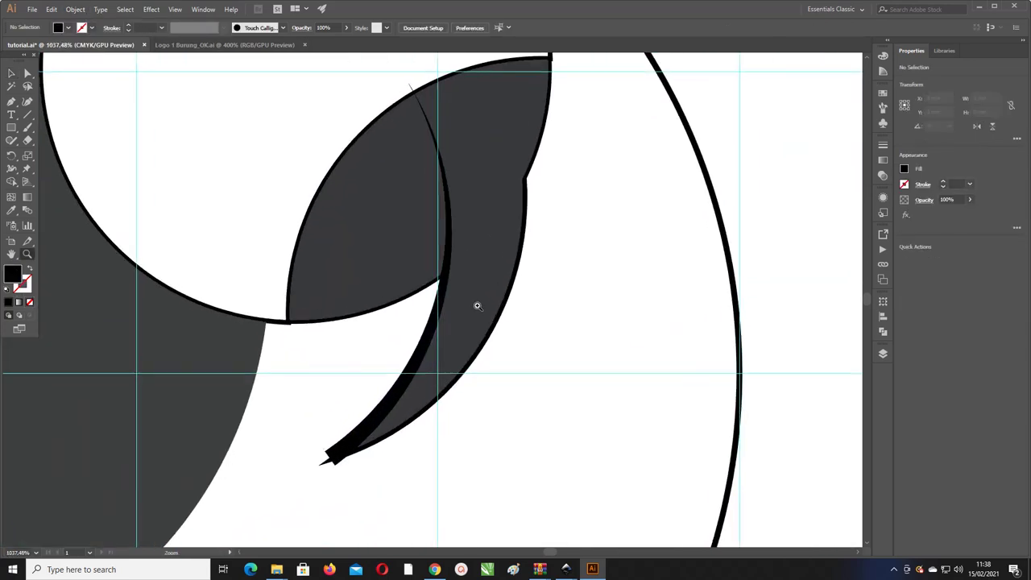
key("v")
double_click(445, 282)
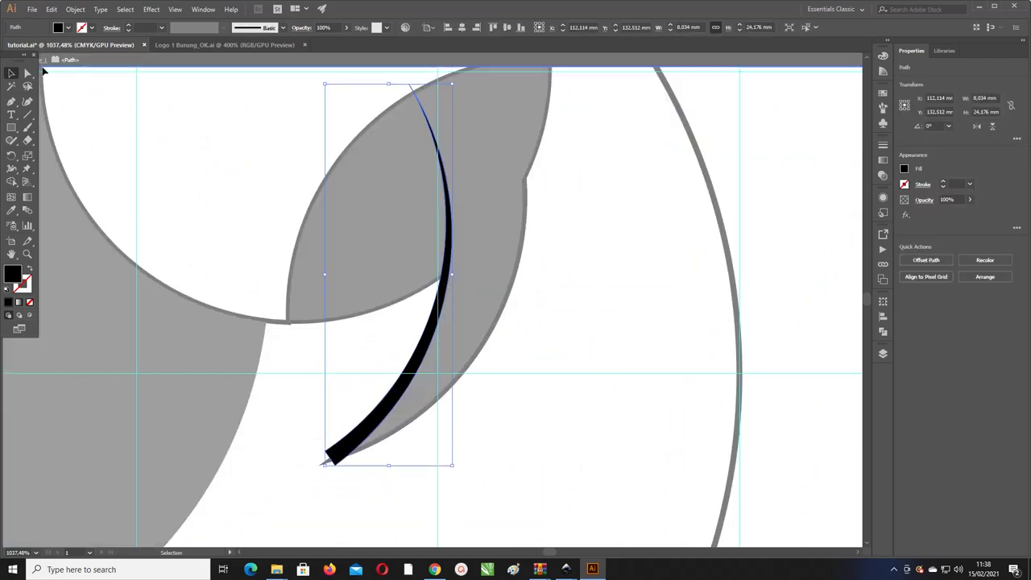
key("Escape")
Step: Subtract the curve from the dark beak with Pathfinder Minus Front
left_click(596, 176)
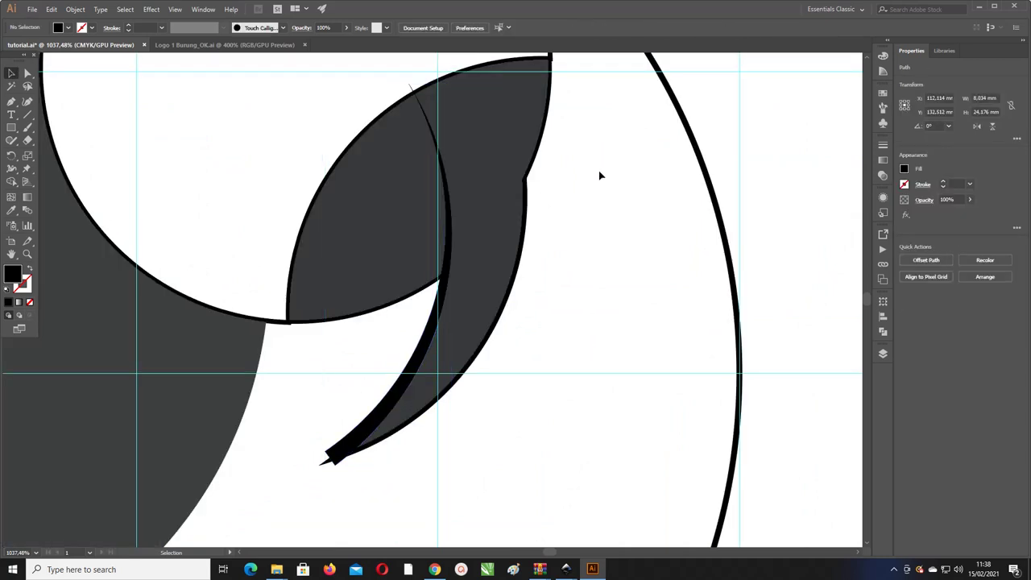
left_click(489, 153)
scroll(472, 154, "right", 2)
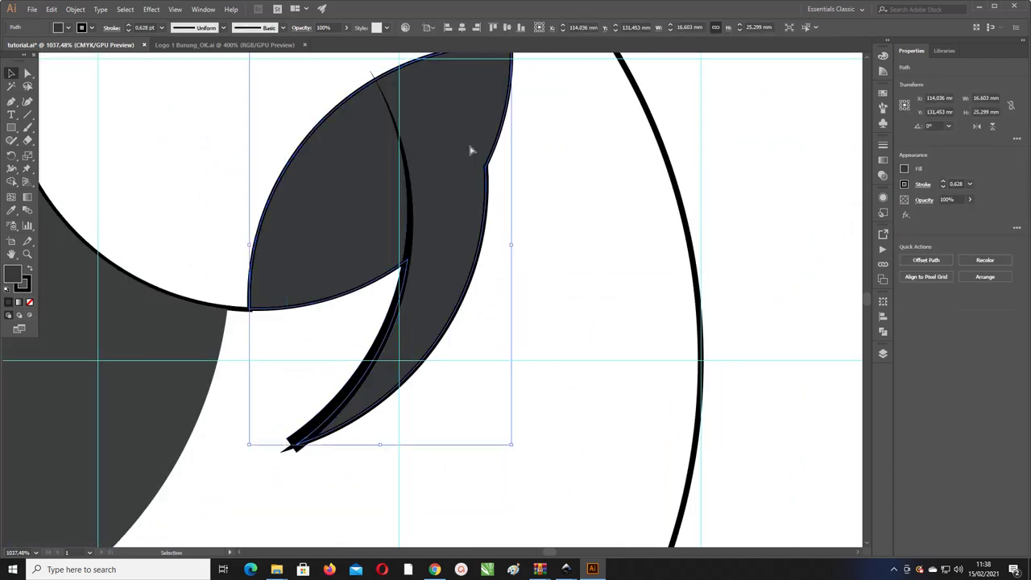
key("a")
scroll(519, 170, "down", 5)
key("v")
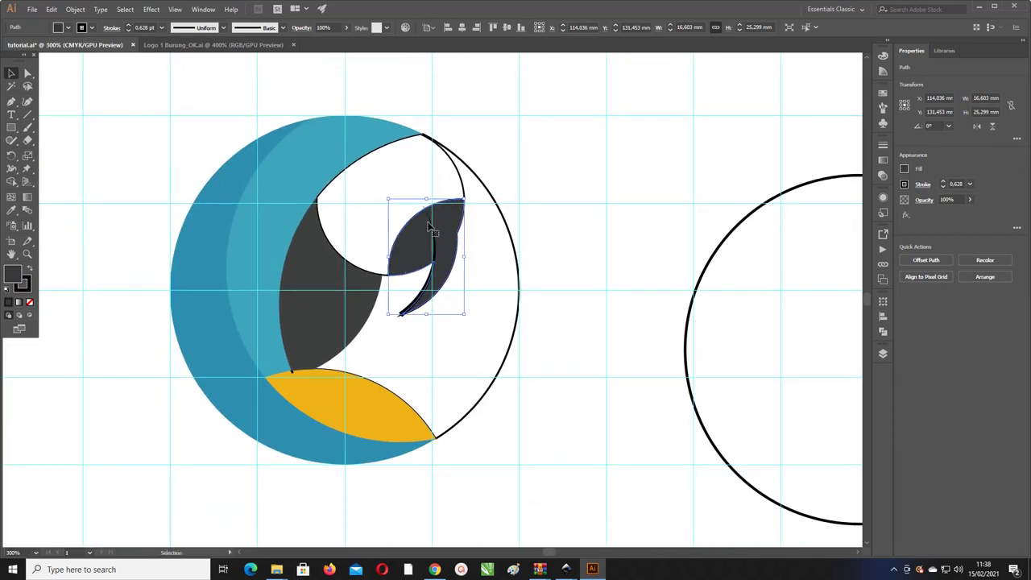
left_click(414, 177)
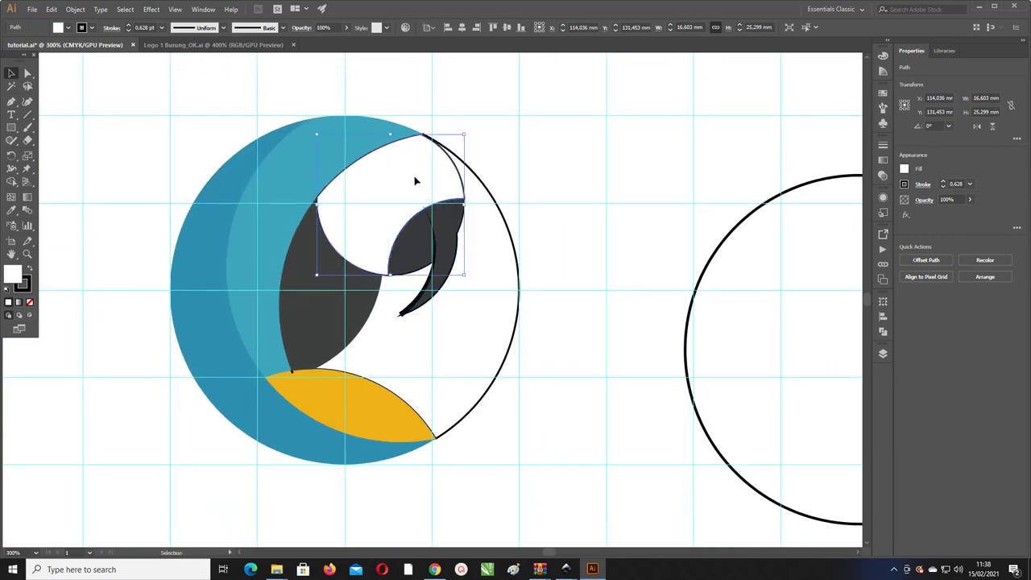
left_click(435, 250)
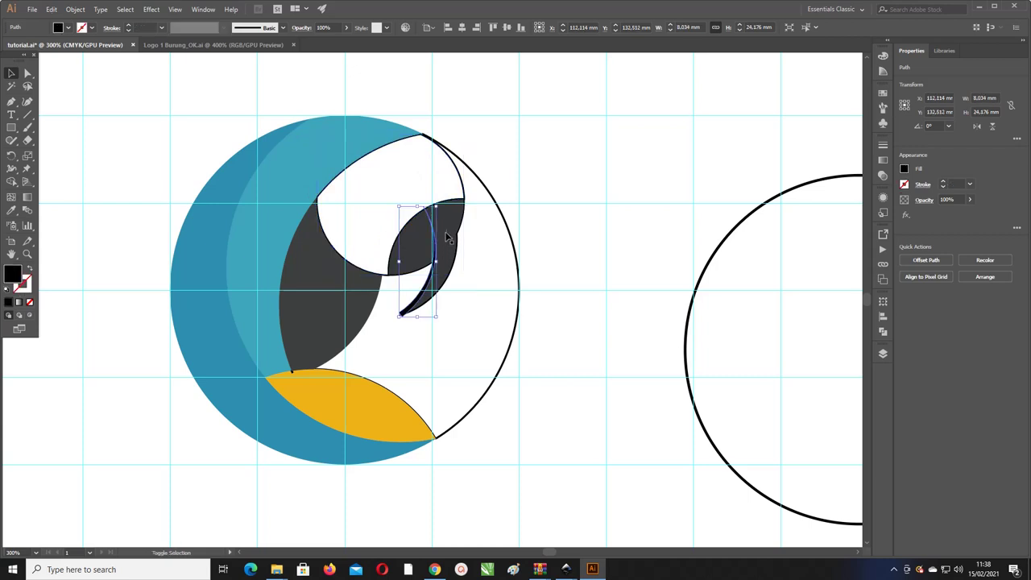
left_click(445, 250, "shift")
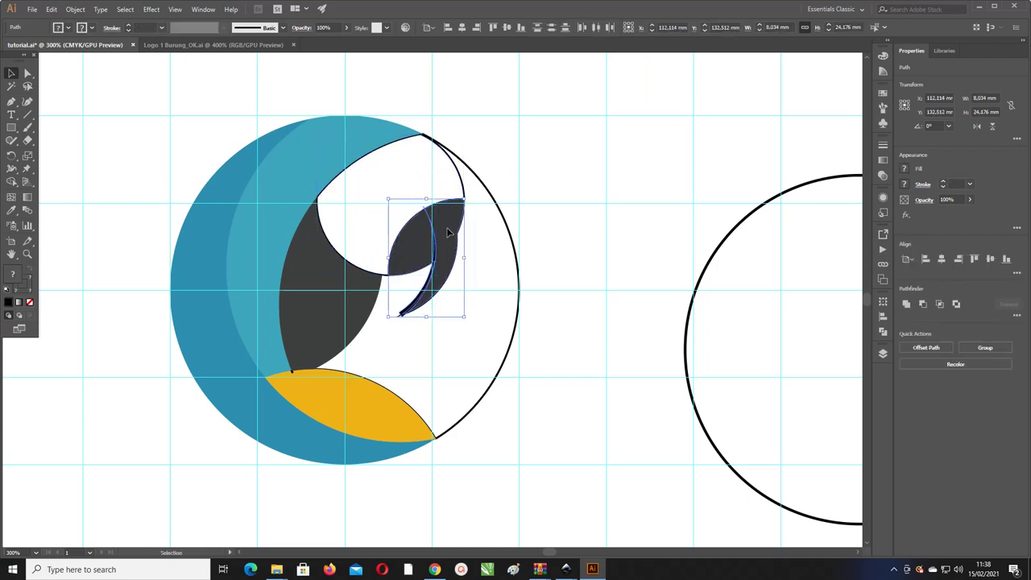
left_click(883, 331)
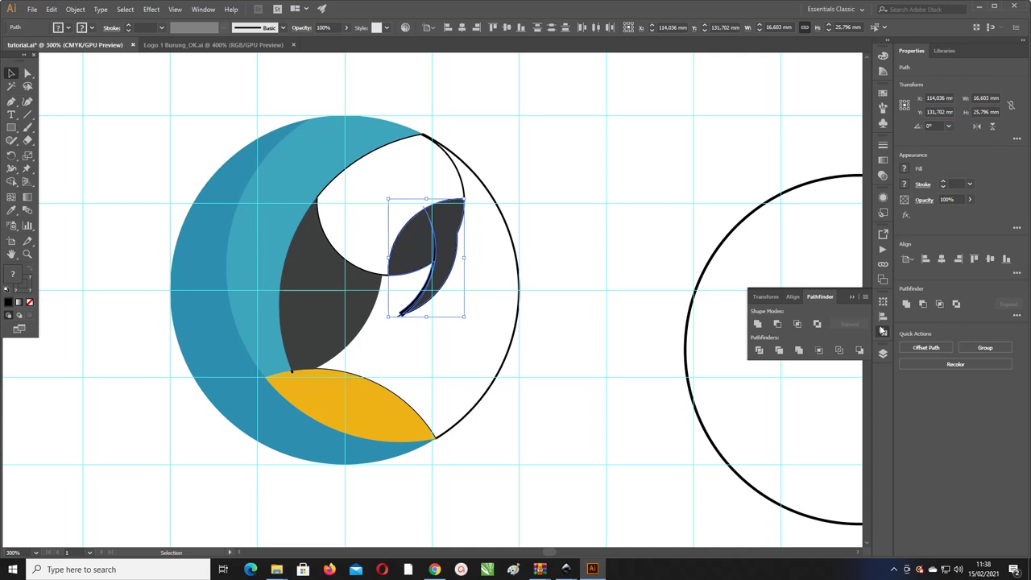
left_click(779, 324)
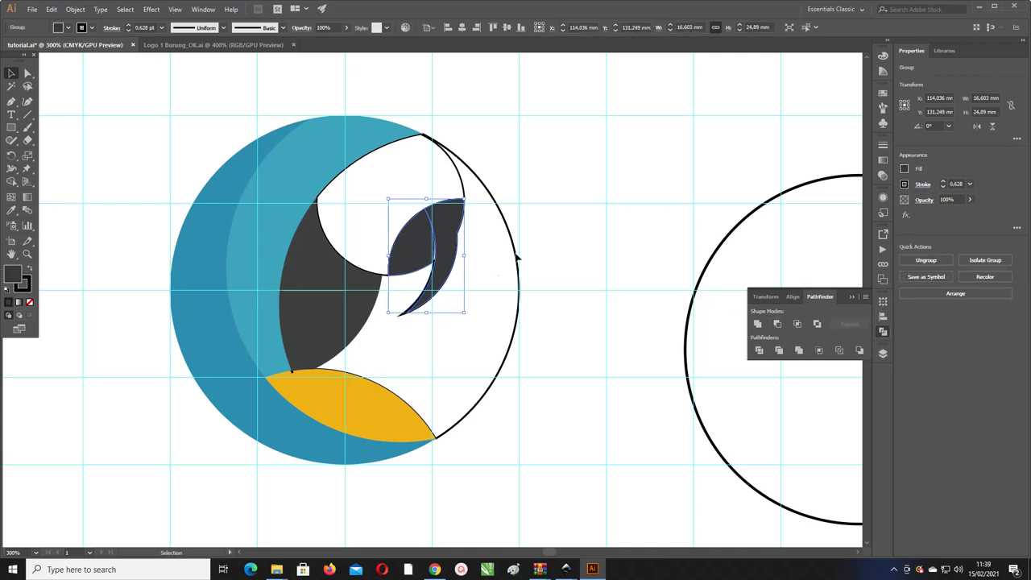
Step: Set the stroke to None on all parrot shapes and zoom in to check the beak
left_click(468, 242)
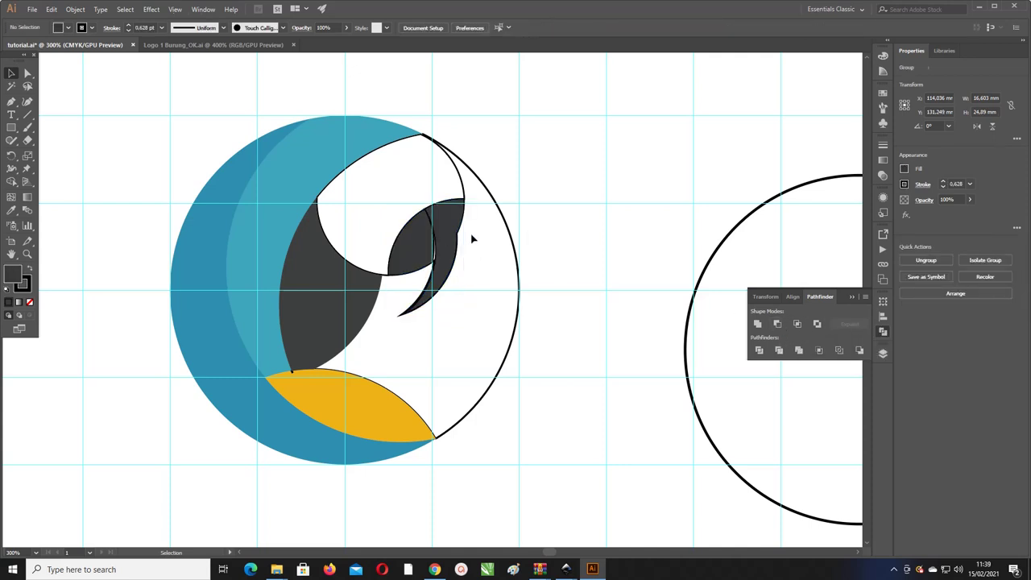
left_click(468, 189)
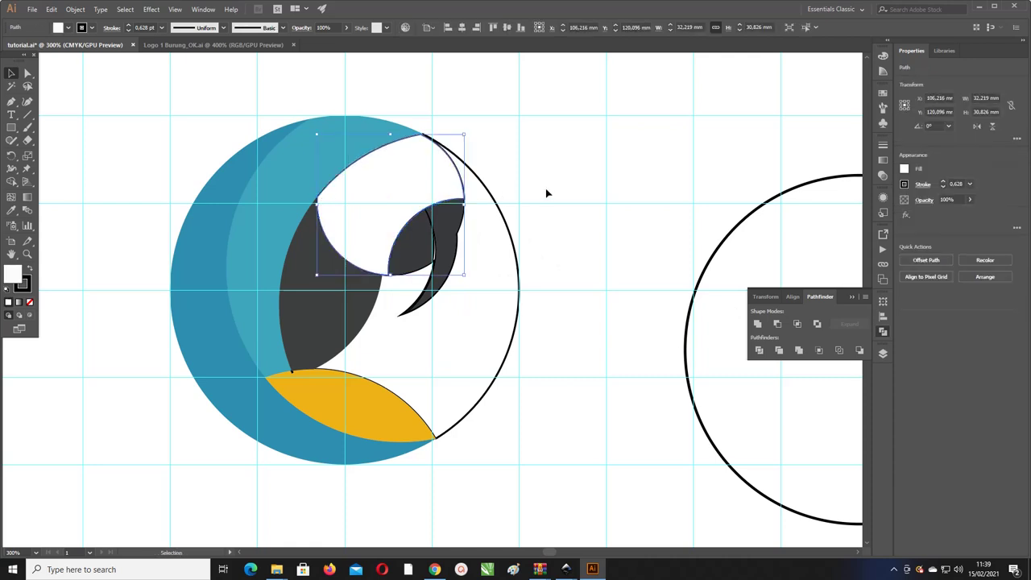
left_click(531, 417)
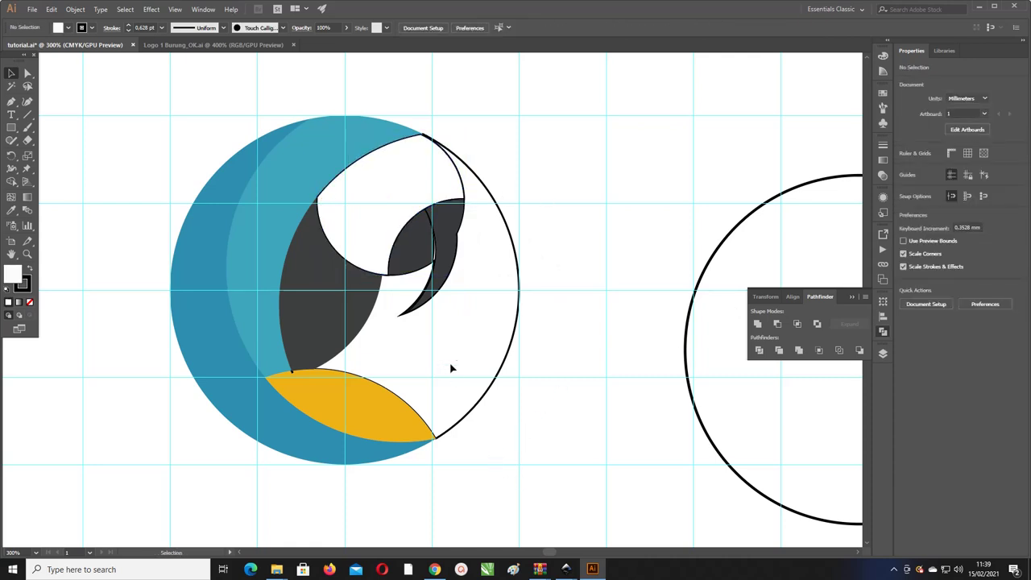
left_click_drag(451, 368, 185, 167)
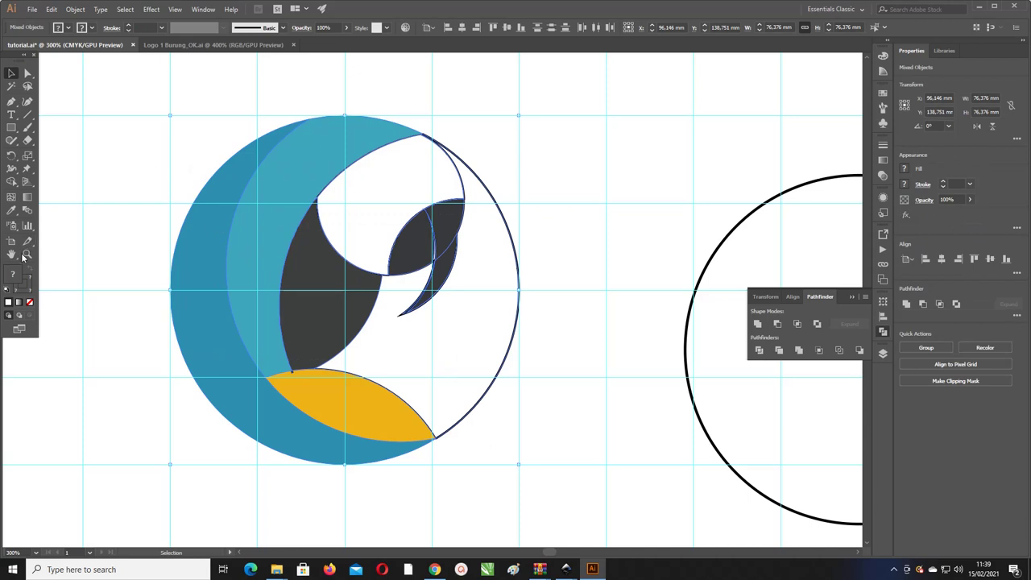
left_click(28, 301)
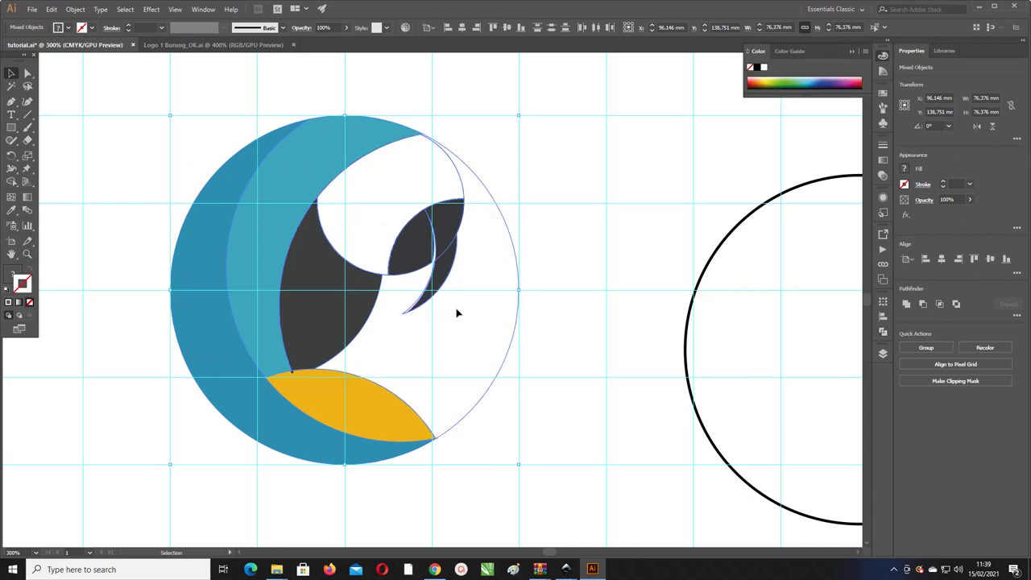
key("ctrl+shift+a")
key("z")
mouse_move(424, 213)
left_mouse_down()
mouse_move(606, 423)
mouse_move(590, 417)
left_mouse_up()
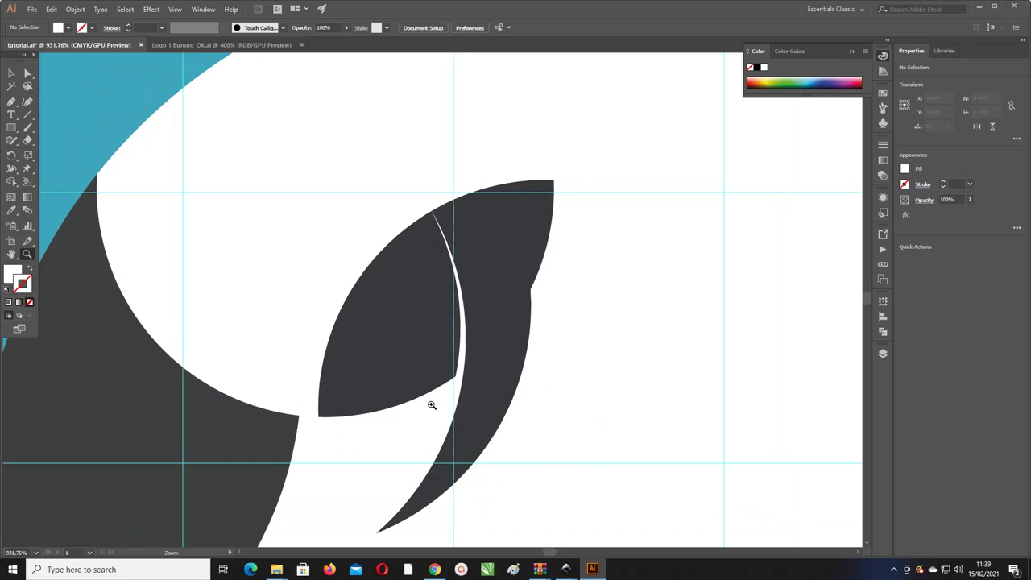
left_click(466, 274, "alt")
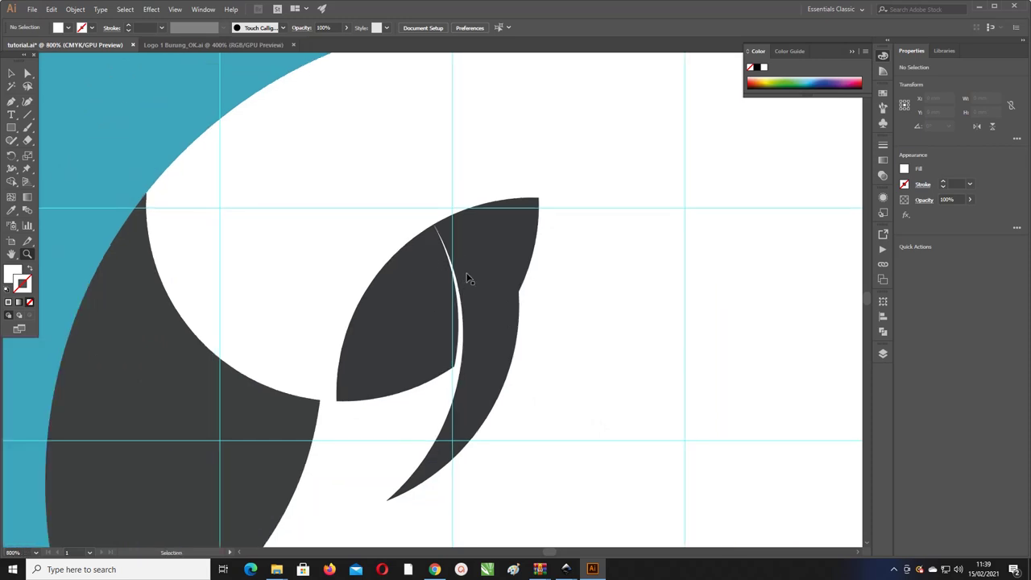
left_click_drag(468, 274, 410, 261)
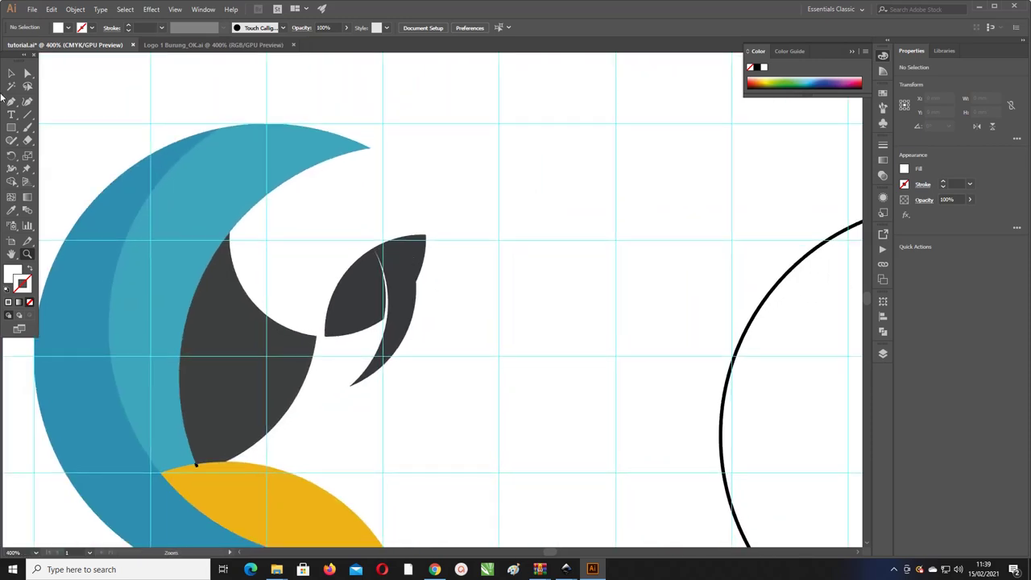
Step: Give the large outer circle no stroke and a light grey C9C9C9 fill
left_click(11, 72)
left_click_drag(564, 331, 425, 388)
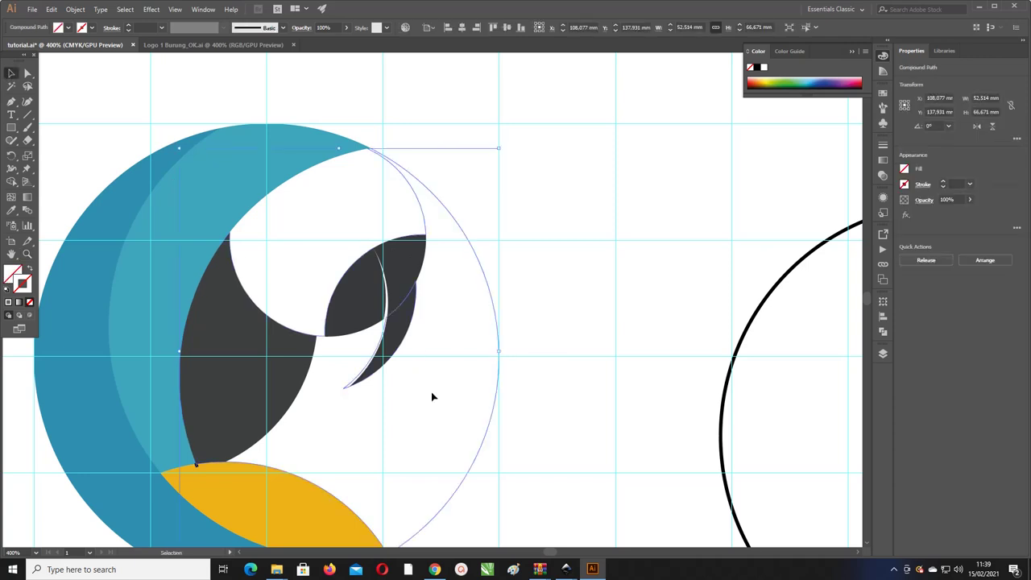
key("d")
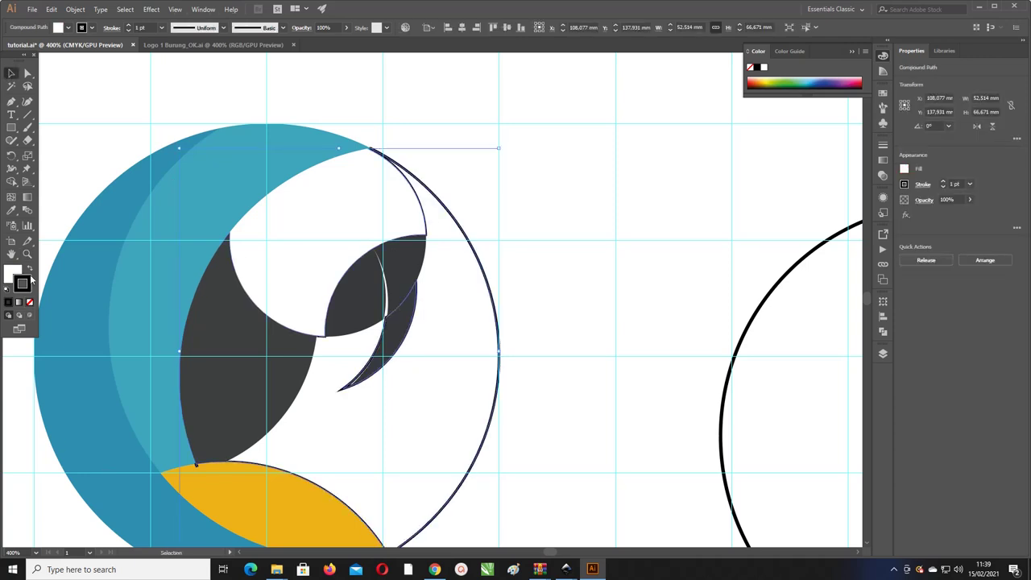
left_click(30, 302)
double_click(12, 273)
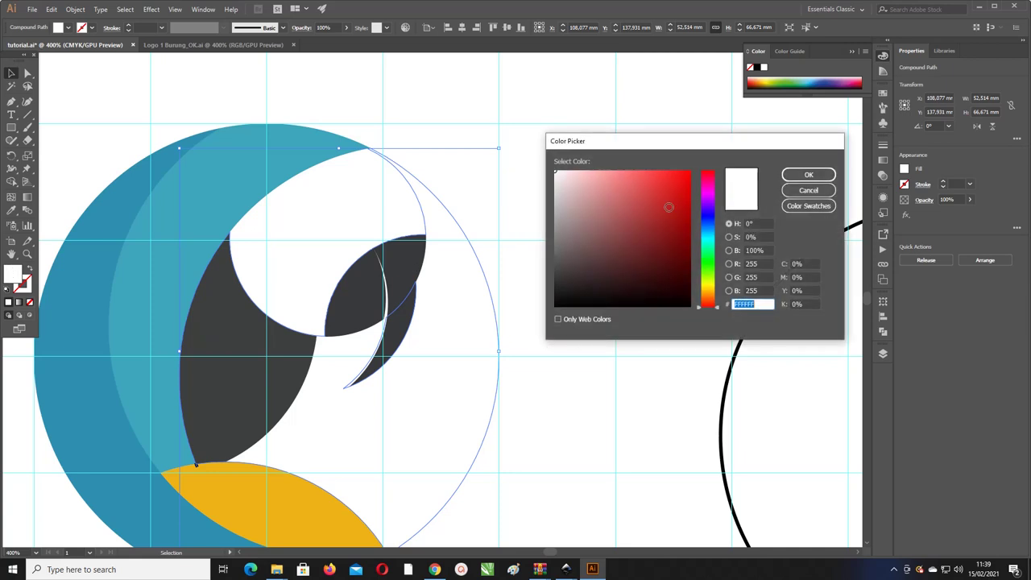
left_click_drag(584, 178, 556, 200)
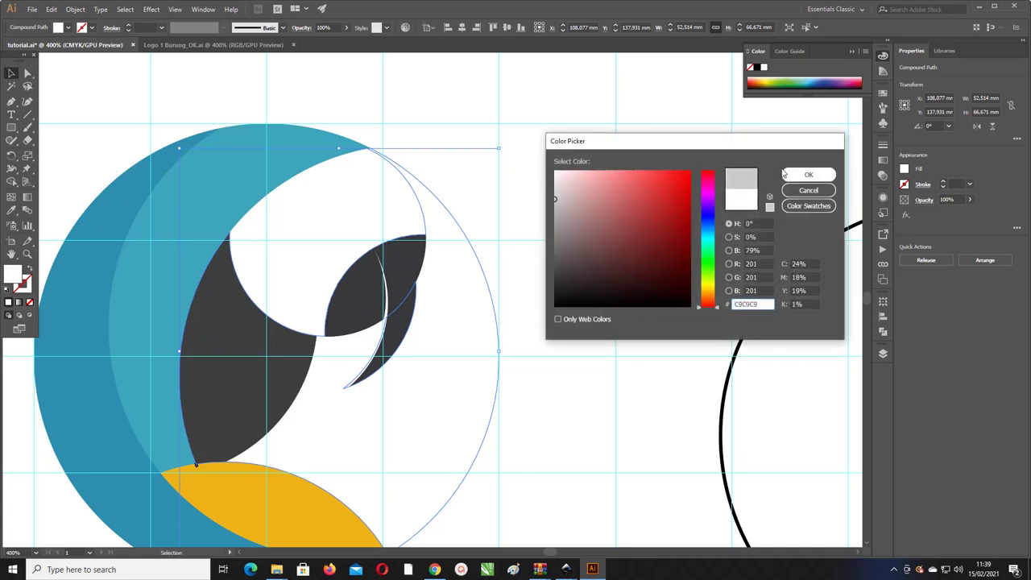
left_click(818, 174)
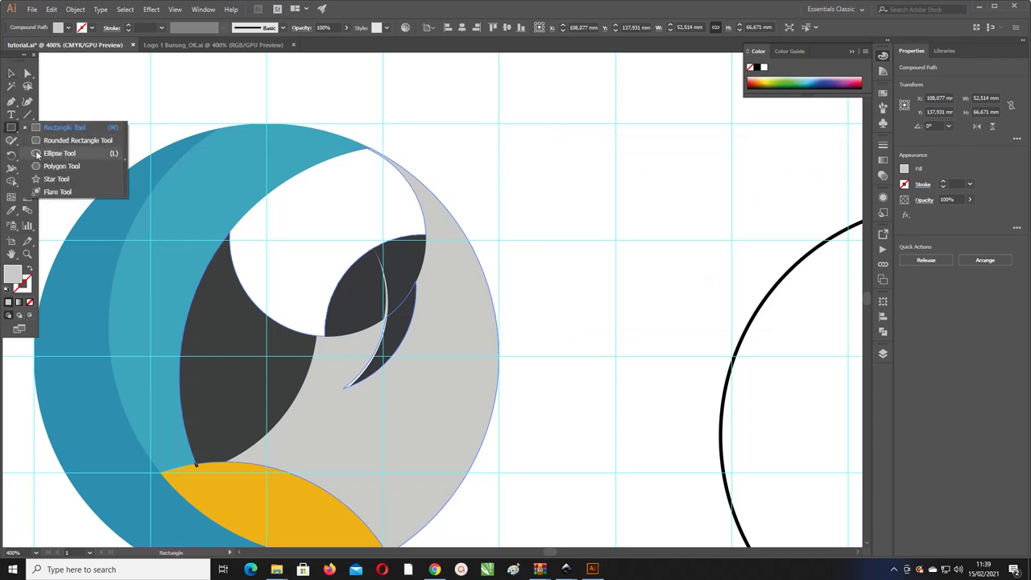
Step: Draw a small circle near the top of the face and eyedrop the body's light grey into it
left_click_drag(11, 130, 49, 153)
left_click(391, 211, "ctrl")
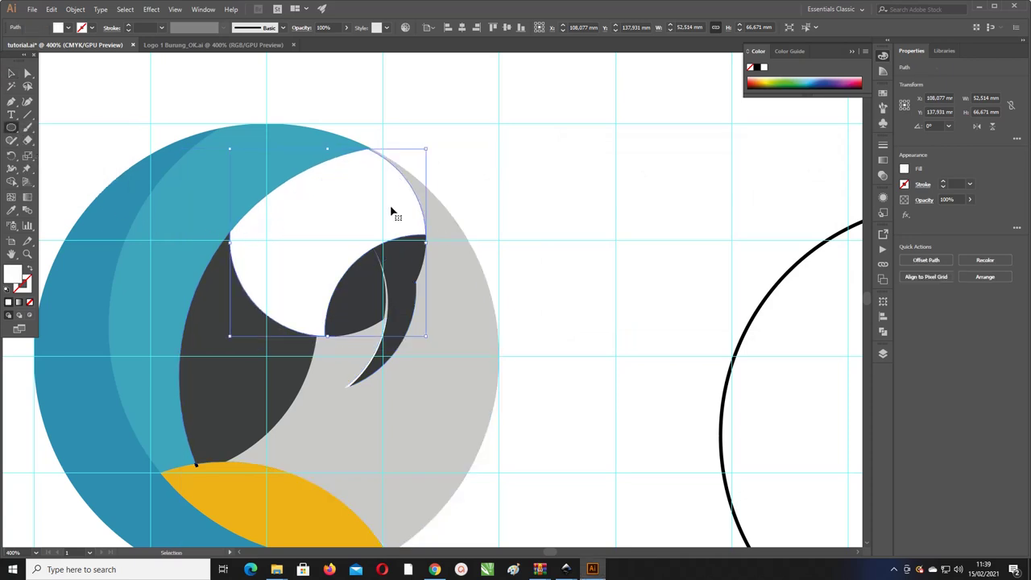
left_click_drag(354, 187, 371, 203)
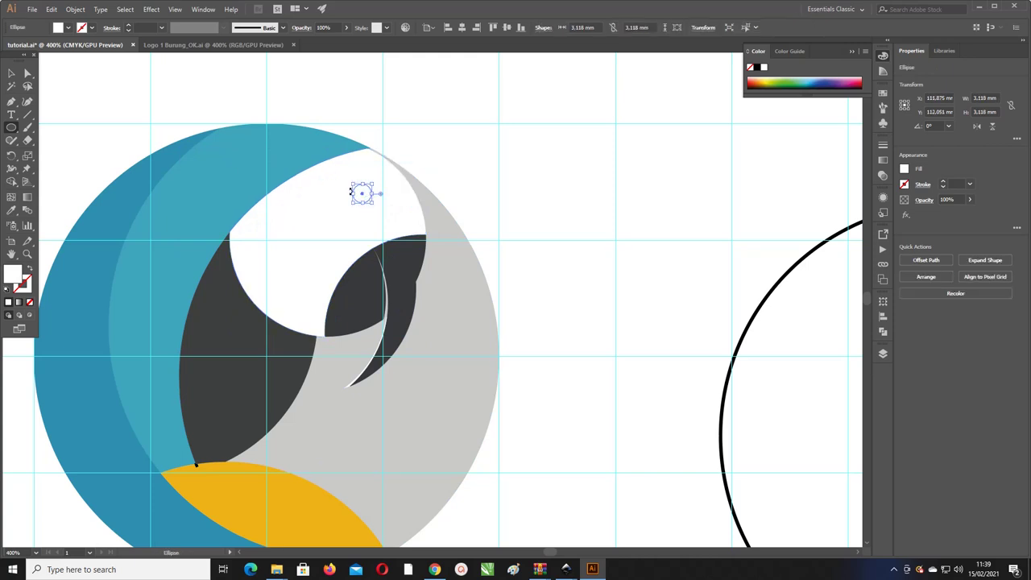
left_click(8, 74)
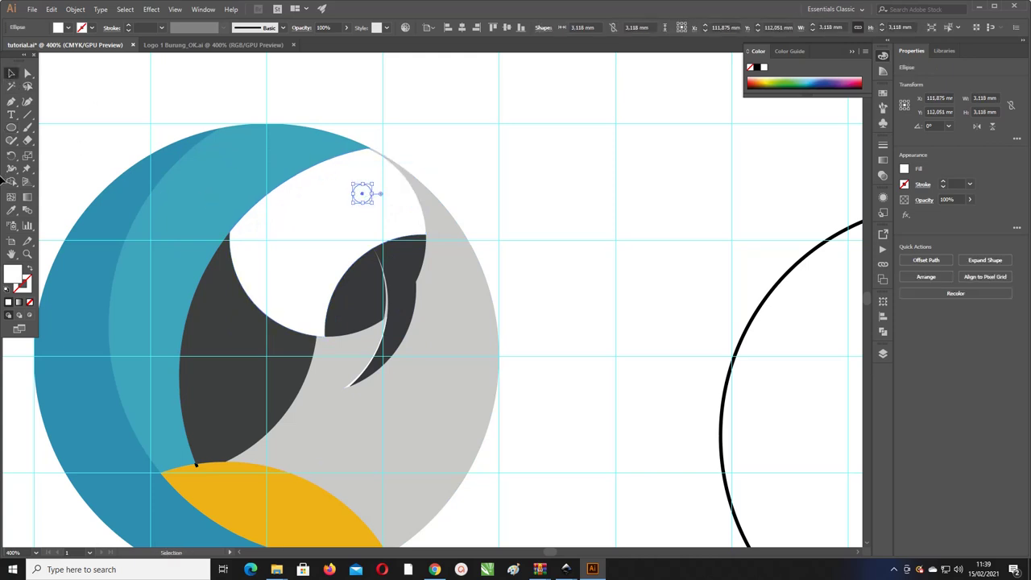
left_click(12, 211)
left_click(472, 352)
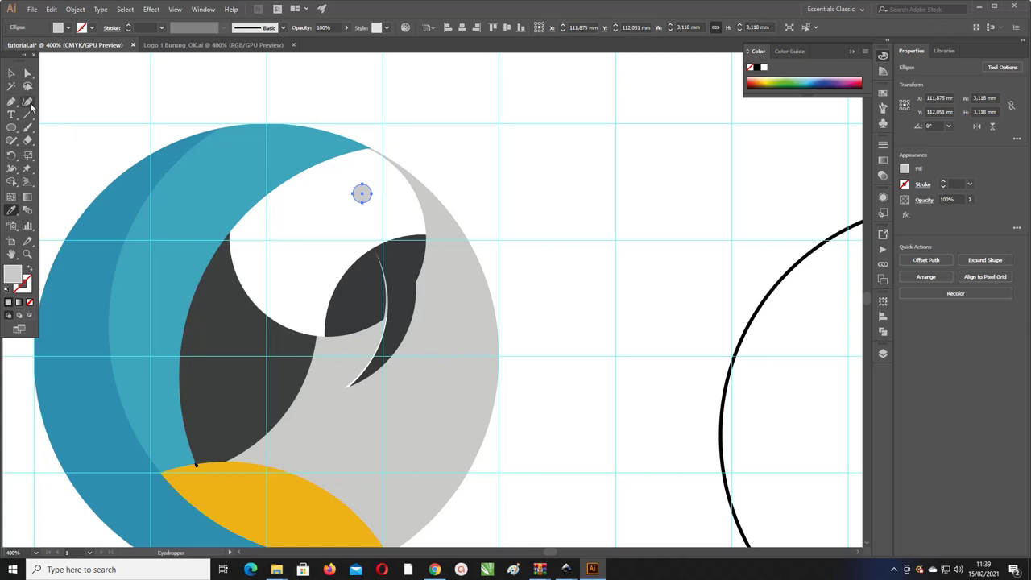
Step: Nudge the grey eye dot slightly down and right, then select the whole logo
left_click(11, 73)
left_click(371, 198)
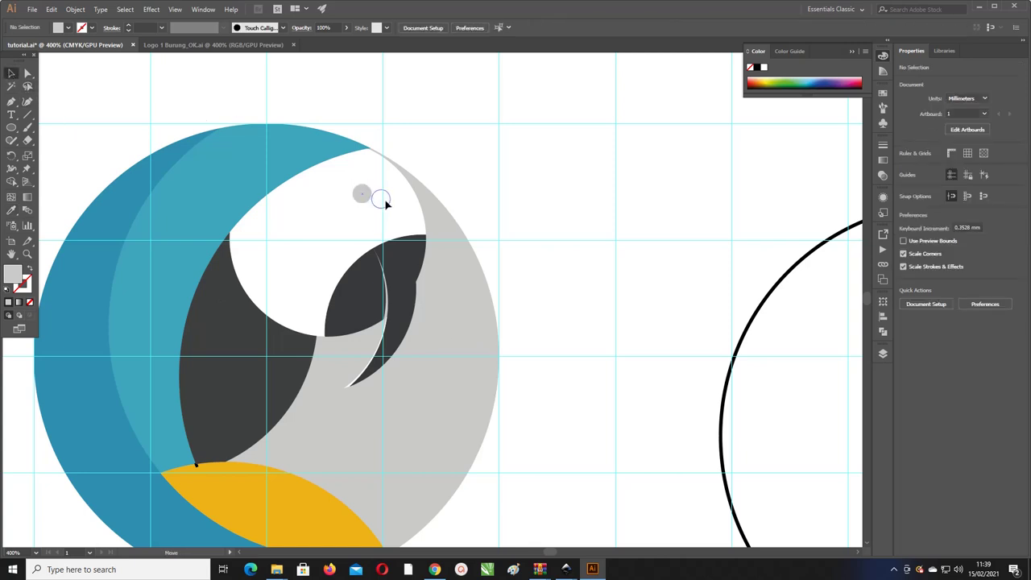
left_click_drag(385, 203, 390, 208)
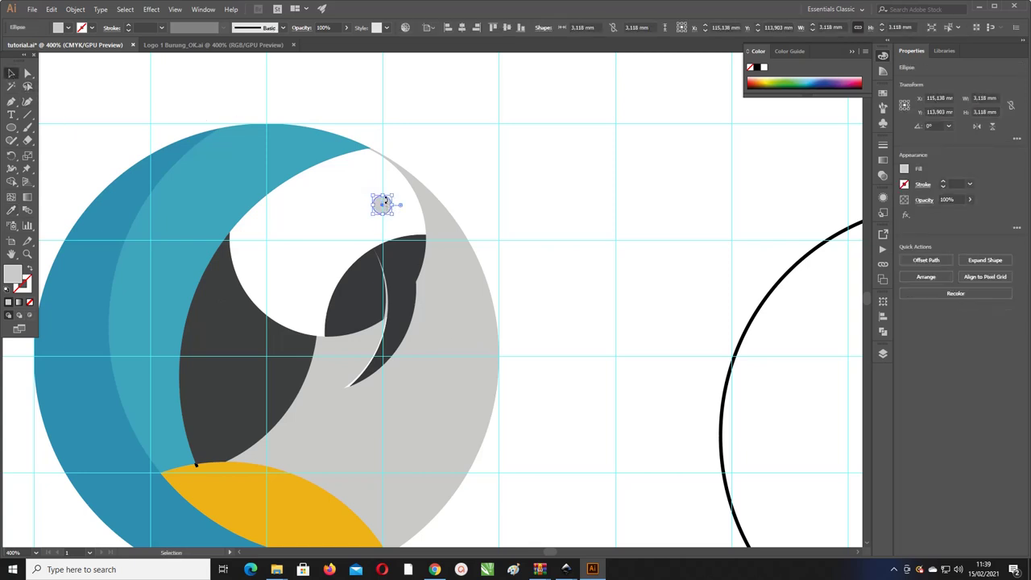
left_click(450, 176)
left_click(386, 204)
scroll(476, 320, "down", 2)
scroll(425, 384, "right", 1)
left_click_drag(446, 449, 114, 208)
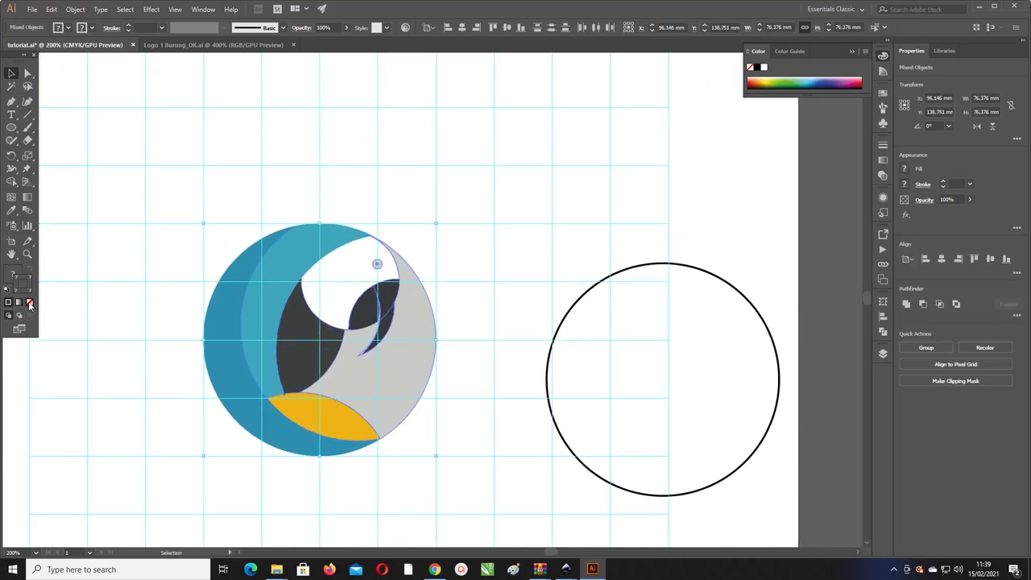
Step: Set the logo parts' stroke to None and clear all guides from the artboard
left_click(30, 302)
left_click(127, 250)
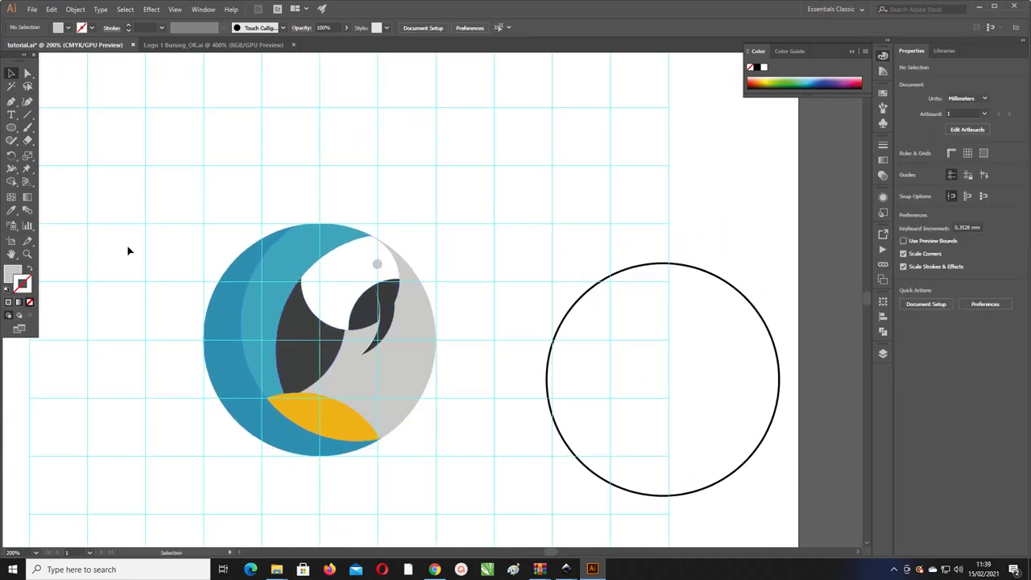
left_click(175, 9)
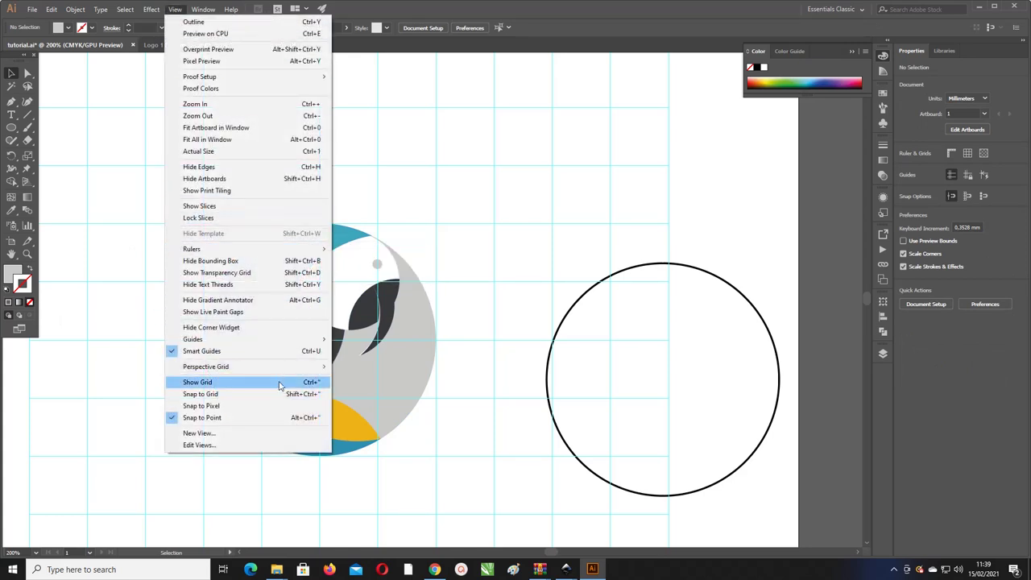
mouse_move(192, 339)
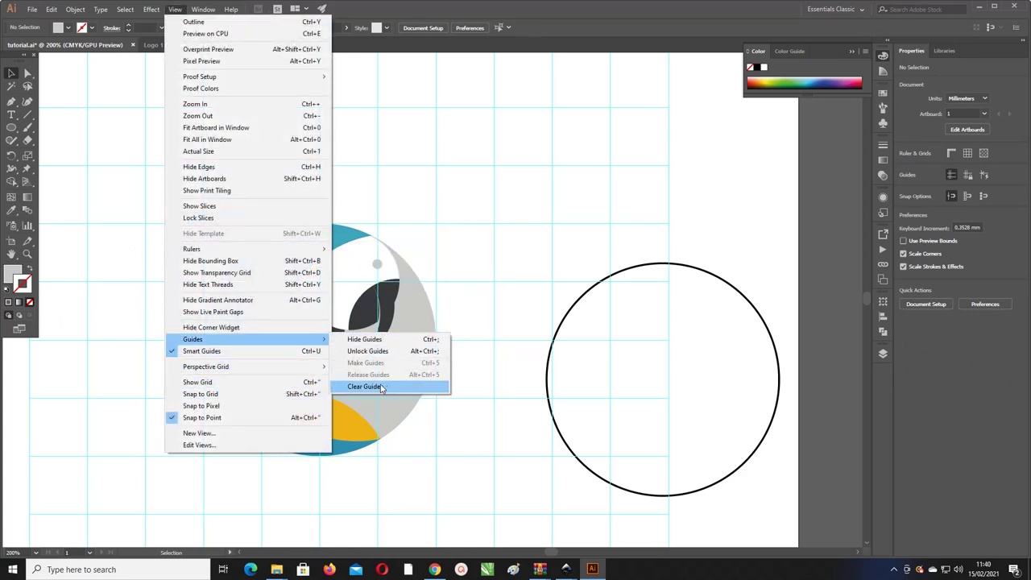
left_click(382, 387)
key("z")
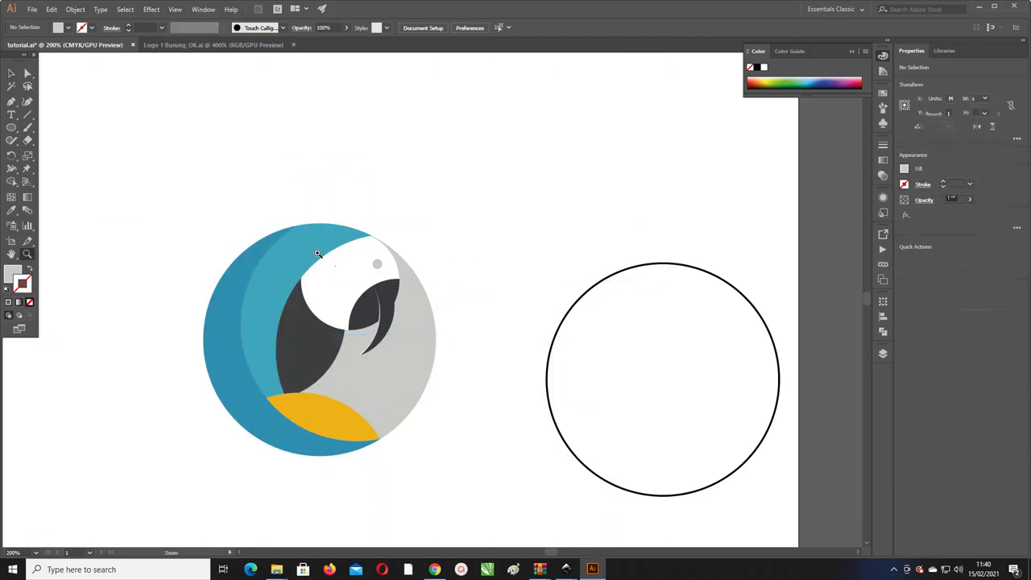
left_click_drag(318, 253, 286, 246)
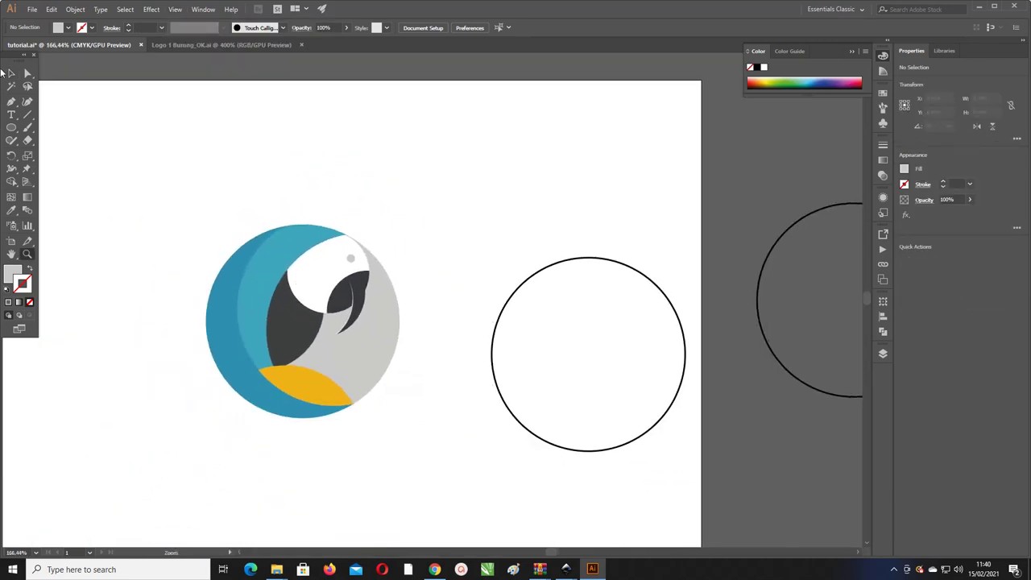
key("v")
left_click_drag(161, 204, 414, 469)
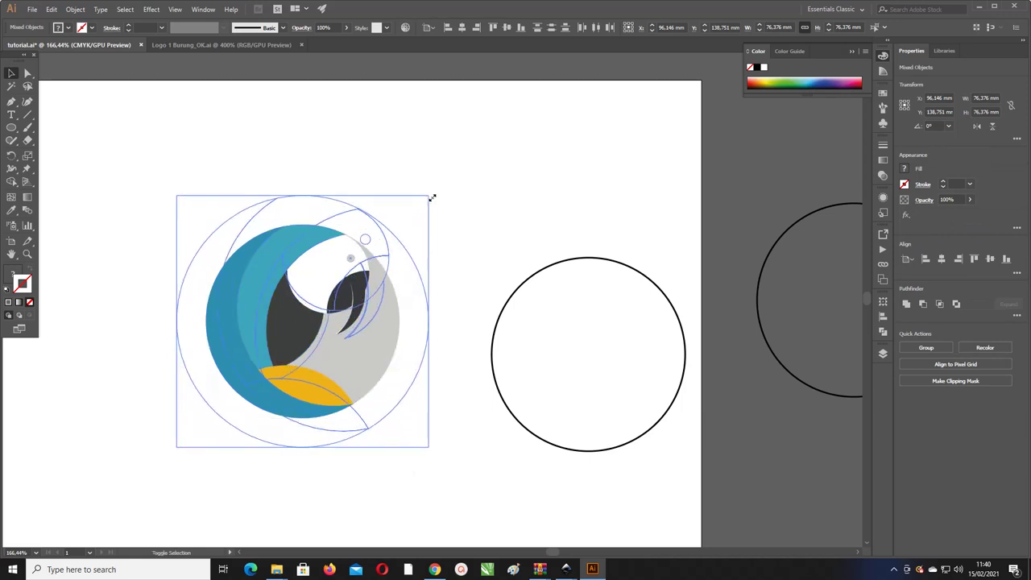
Step: Enlarge the logo, shift it left, and make the face and dark body shapes white with no stroke
left_click_drag(402, 223, 444, 182)
left_click_drag(349, 233, 316, 233)
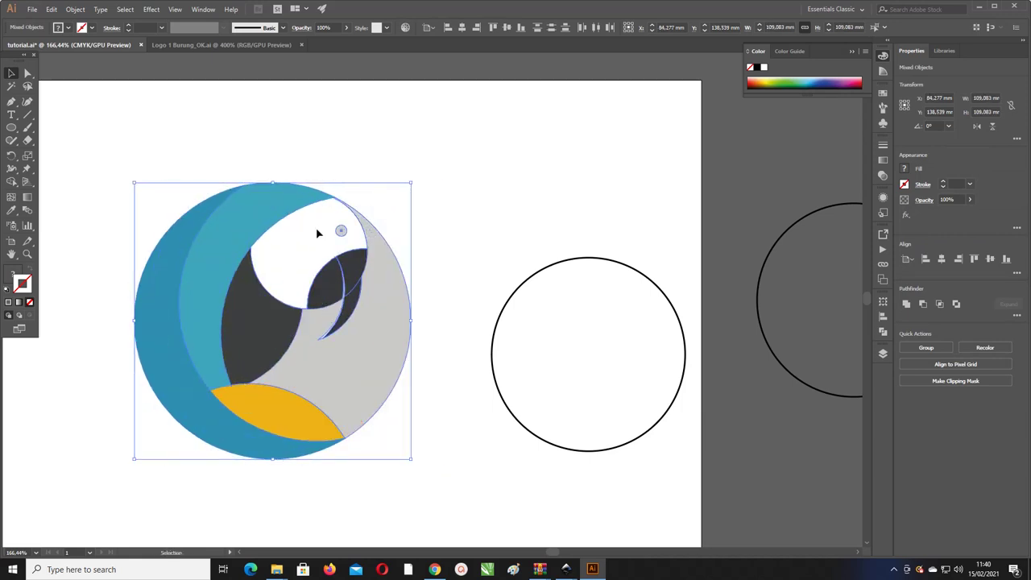
left_click(437, 240)
left_click(292, 258)
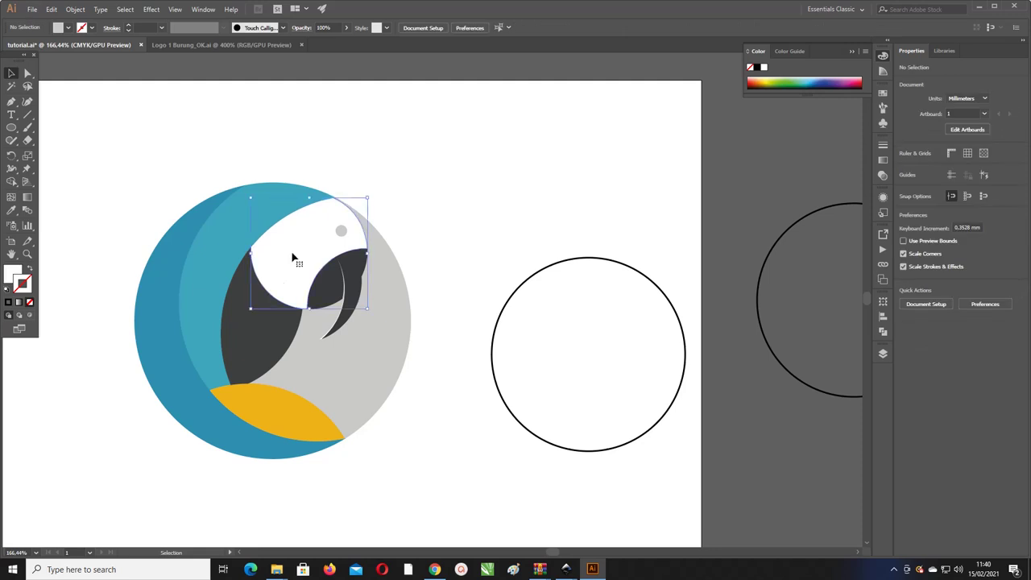
left_click(244, 312, "shift")
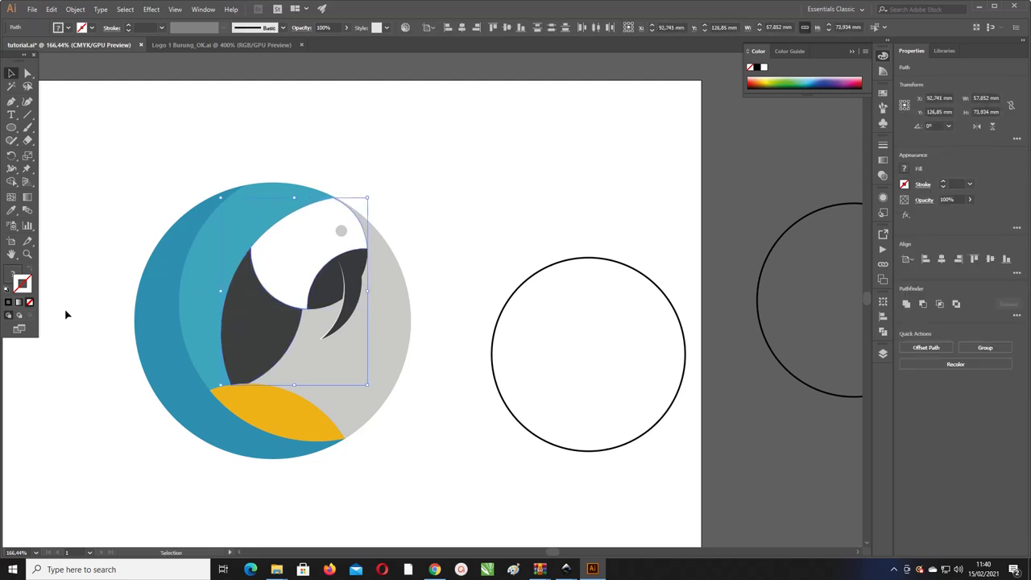
key("d")
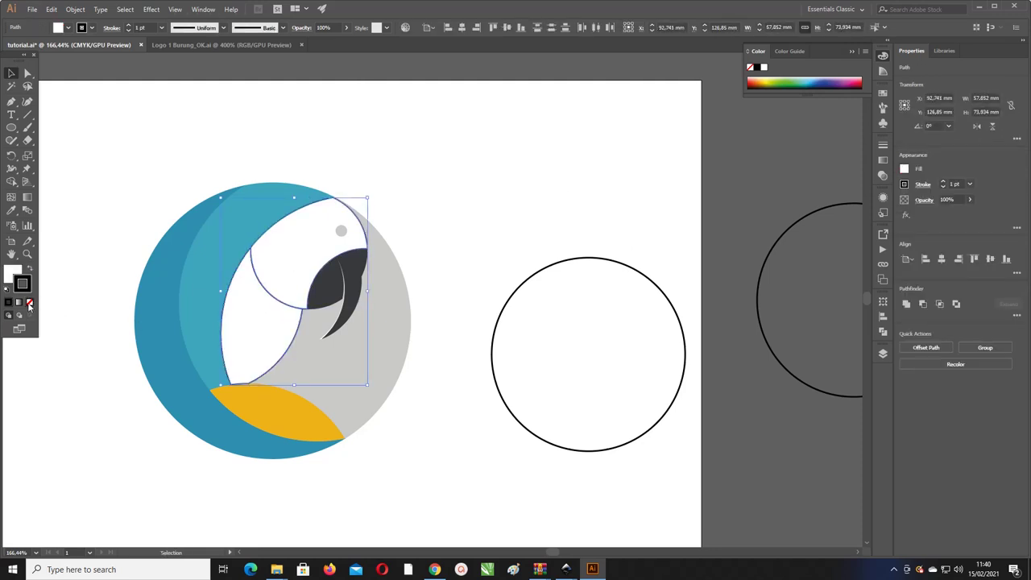
left_click(29, 303)
Step: Select the grey eye dot, switch to the Eyedropper, then deselect it
left_click(97, 222)
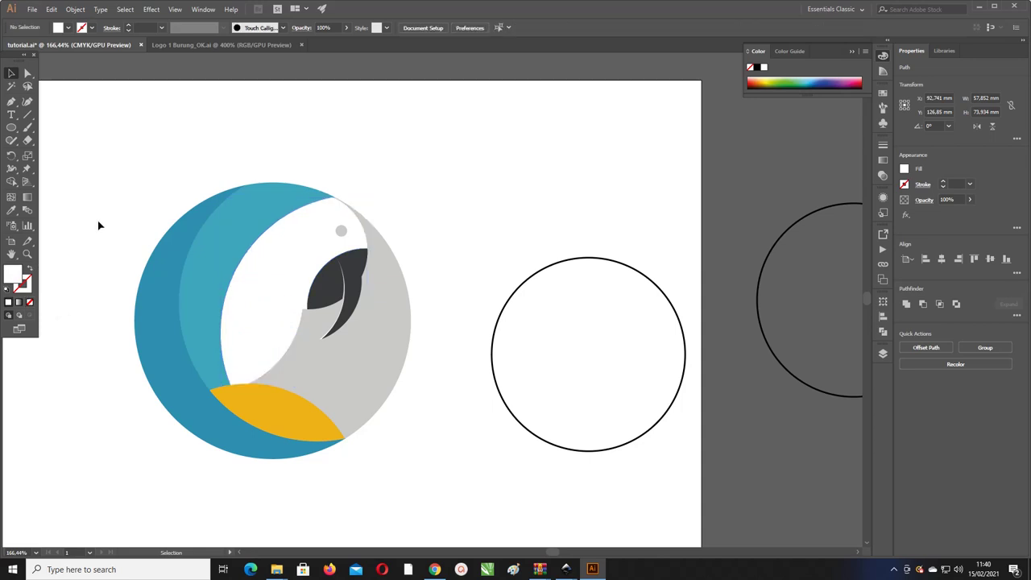
left_click(342, 231)
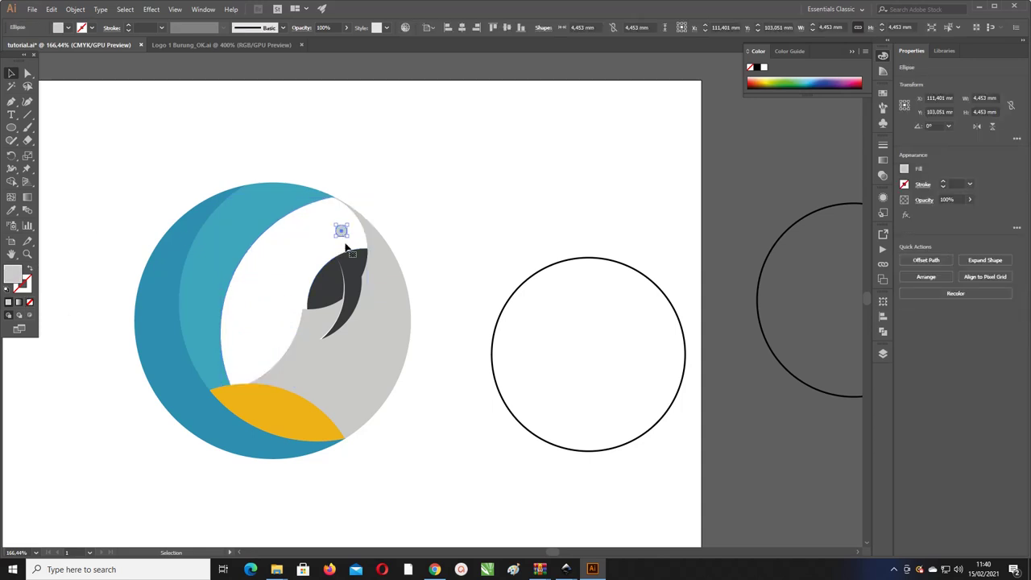
key("i")
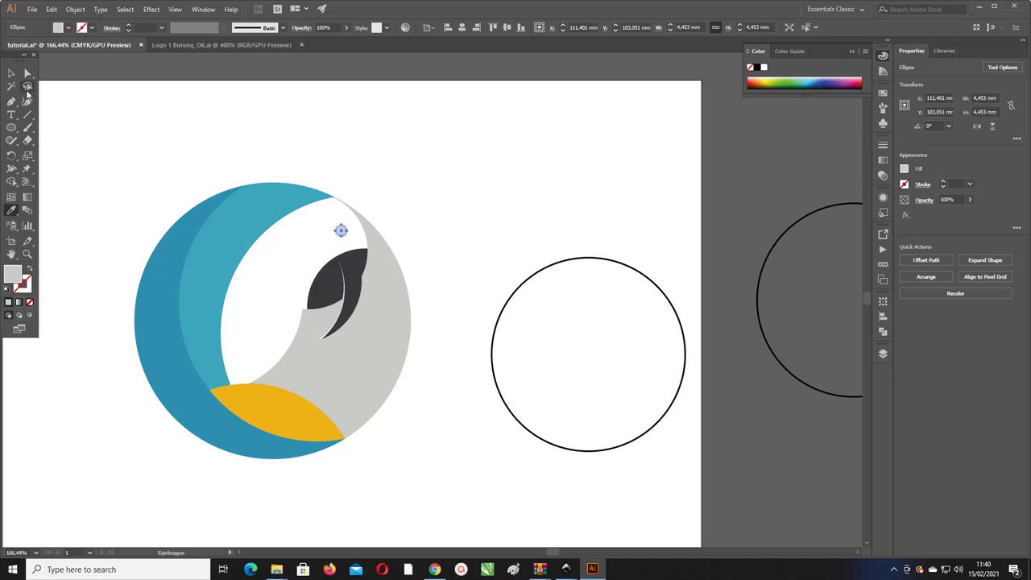
left_click(10, 74)
left_click(131, 183)
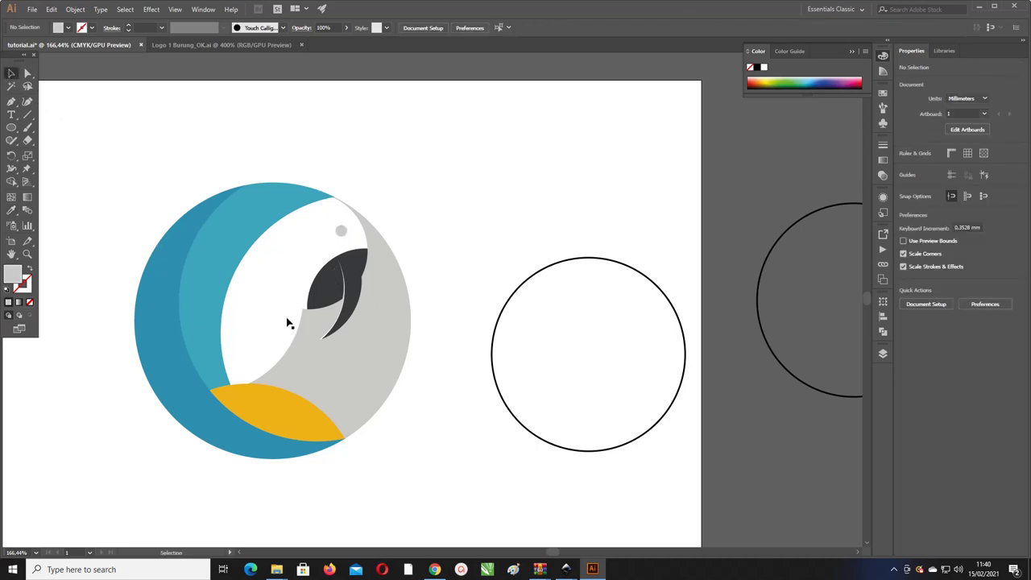